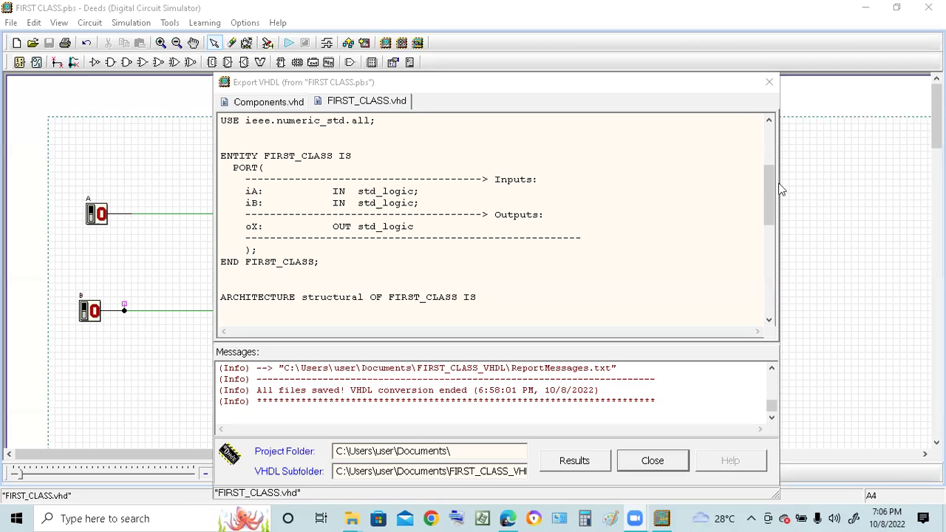
- Examine the library clauses and the ENTITY FIRST_CLASS block in FIRST_CLASS.vhd, highlighting the whole entity declaration
left_click_drag(767, 208, 765, 213)
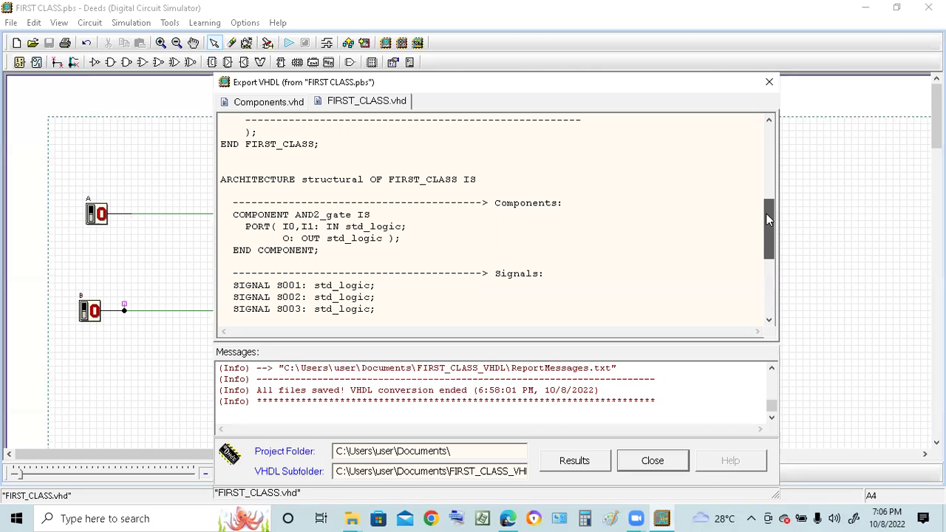
left_click_drag(766, 213, 765, 153)
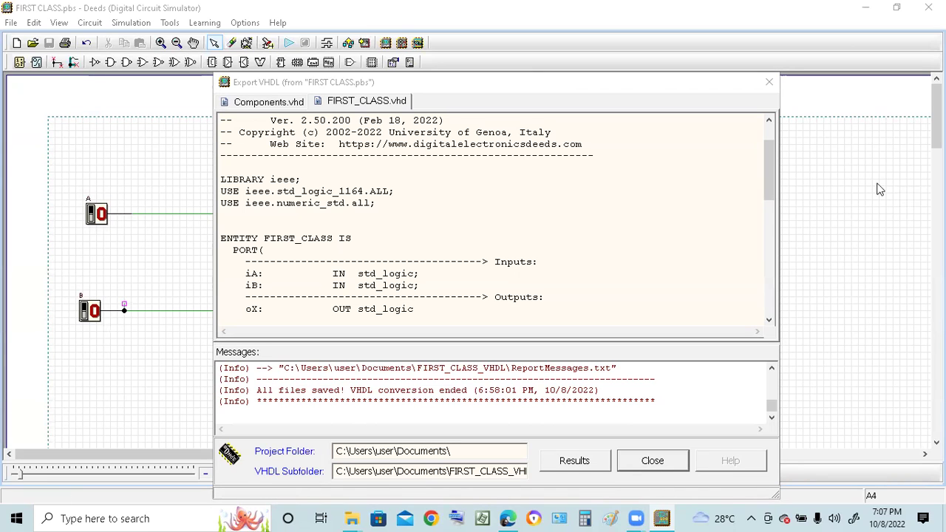
left_click(706, 137)
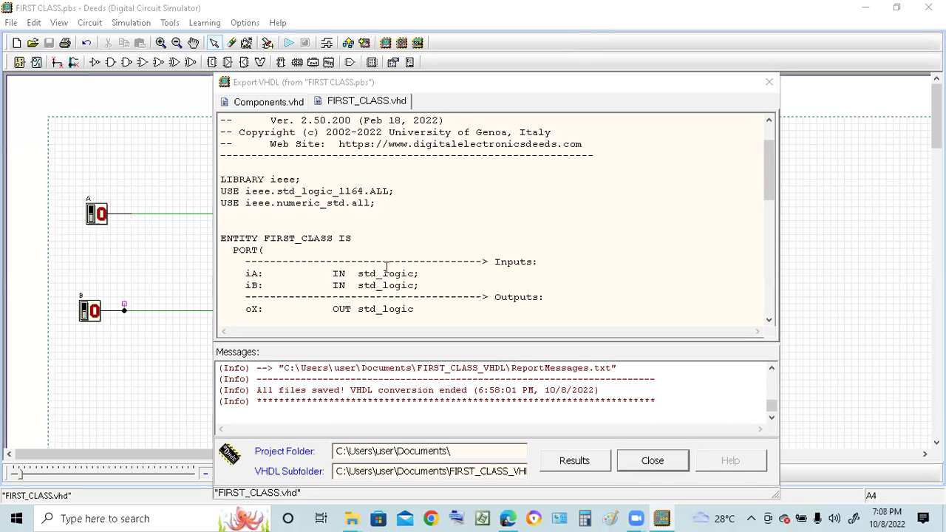
scroll(311, 221, "down", 1)
scroll(338, 254, "down", 1)
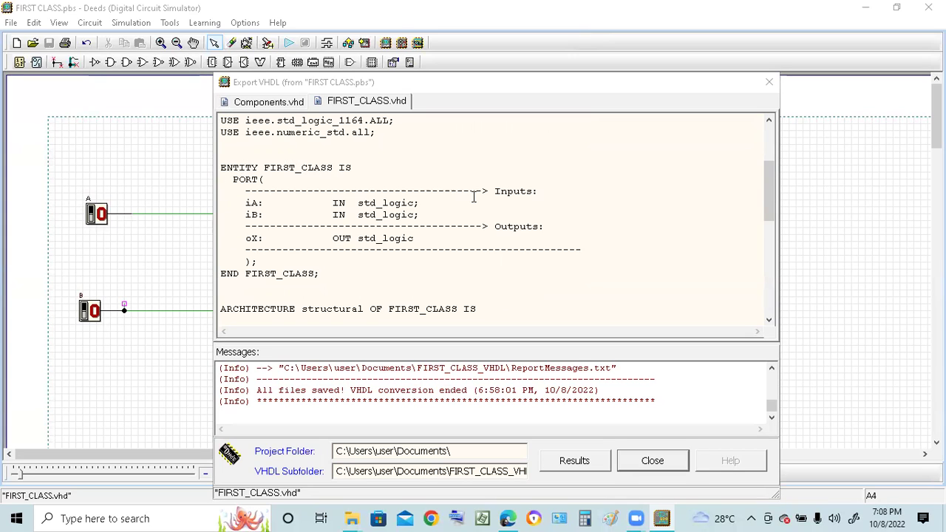
scroll(473, 196, "down", 1)
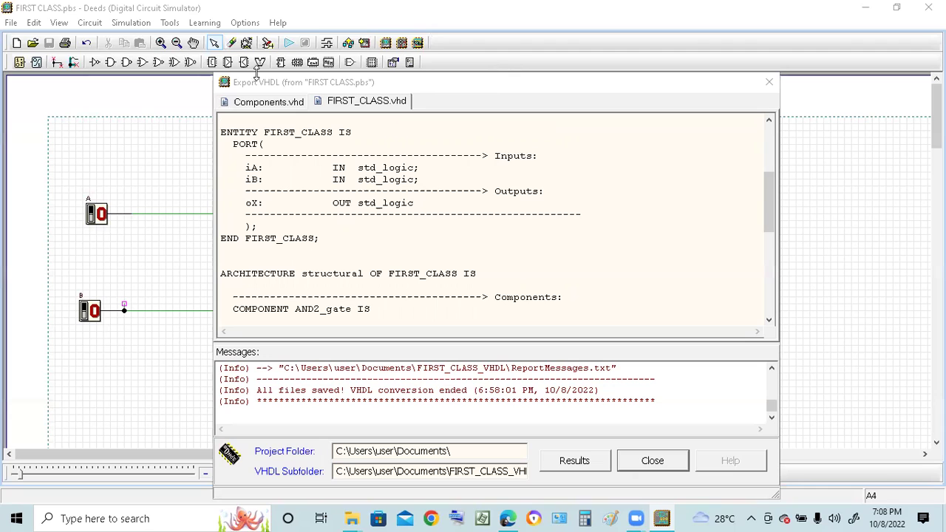
left_click_drag(222, 131, 348, 235)
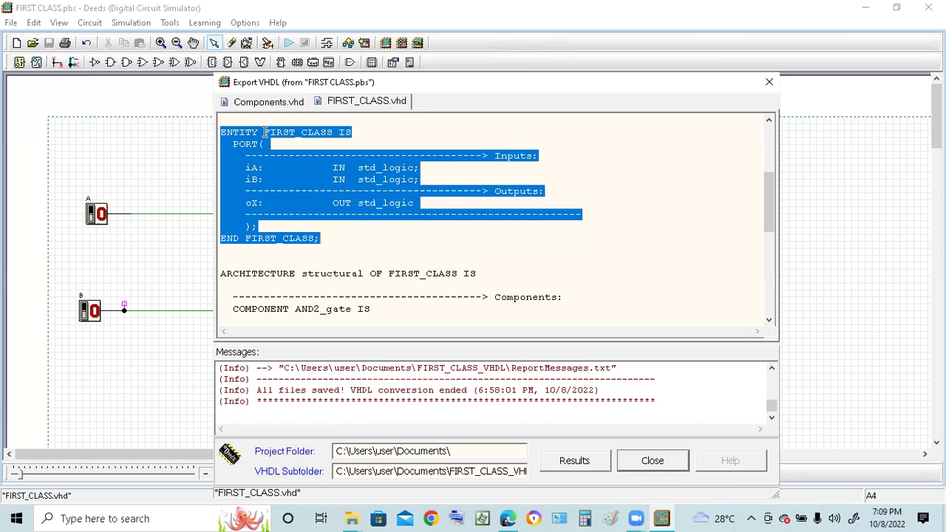
left_click(374, 134)
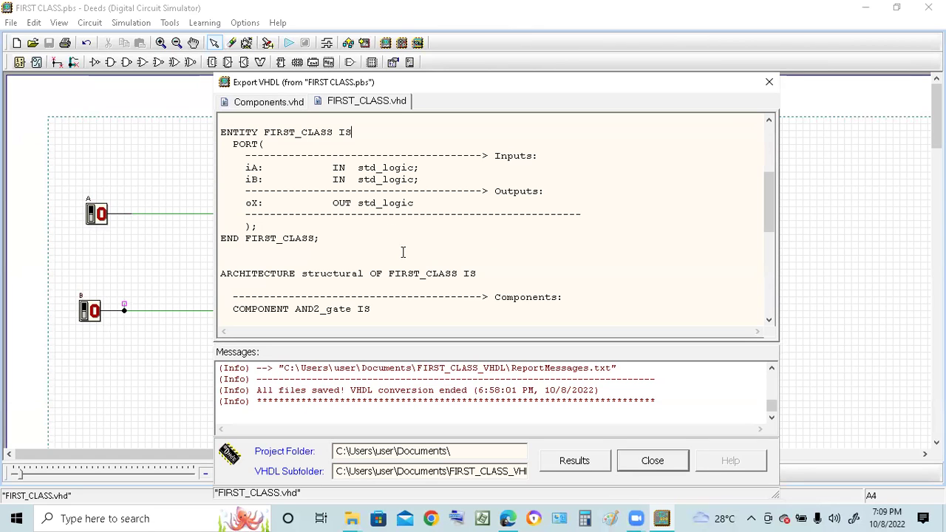
- Compare the entity's input and output ports with the start of the structural architecture in FIRST_CLASS.vhd
scroll(402, 251, "down", 1)
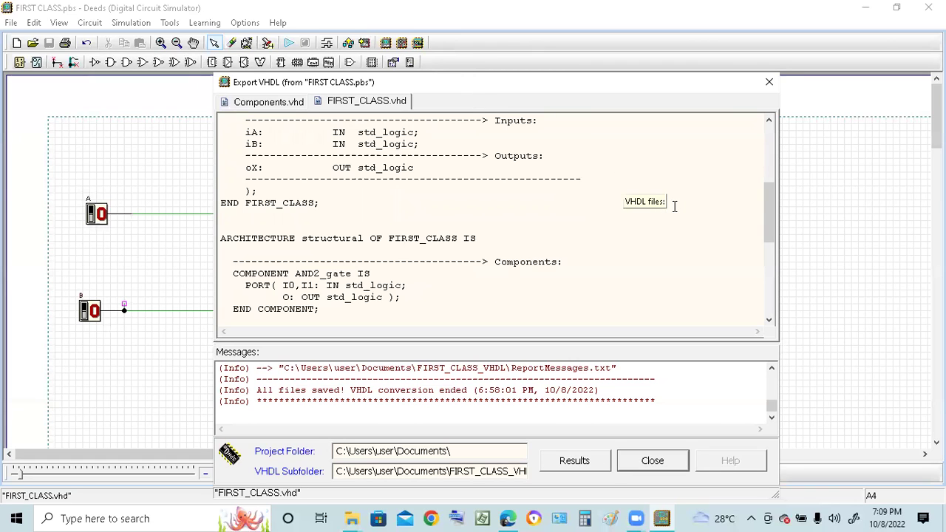
scroll(613, 224, "up", 2)
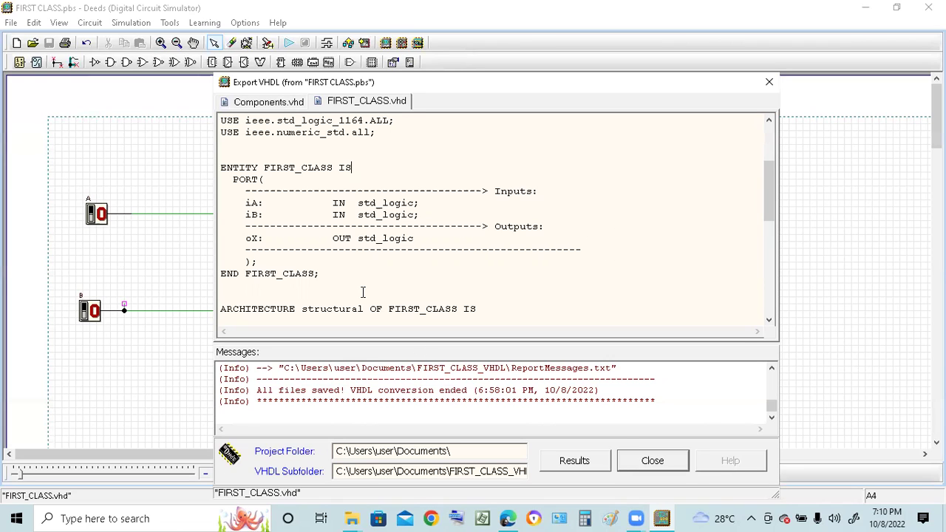
scroll(363, 292, "down", 1)
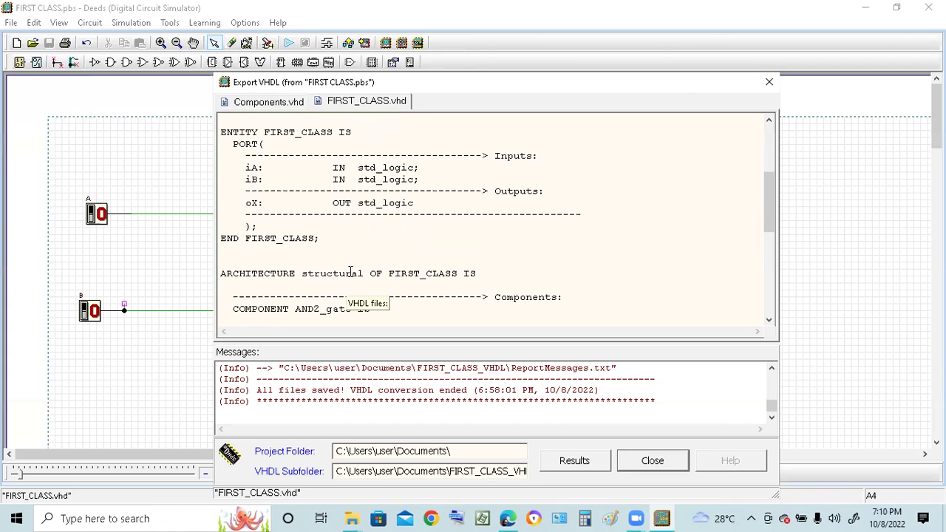
scroll(413, 264, "down", 1)
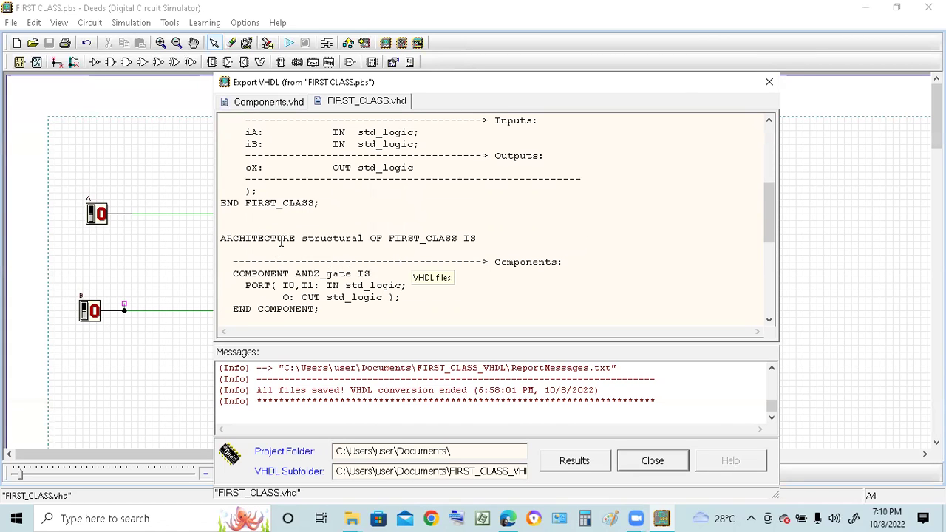
scroll(268, 238, "down", 1)
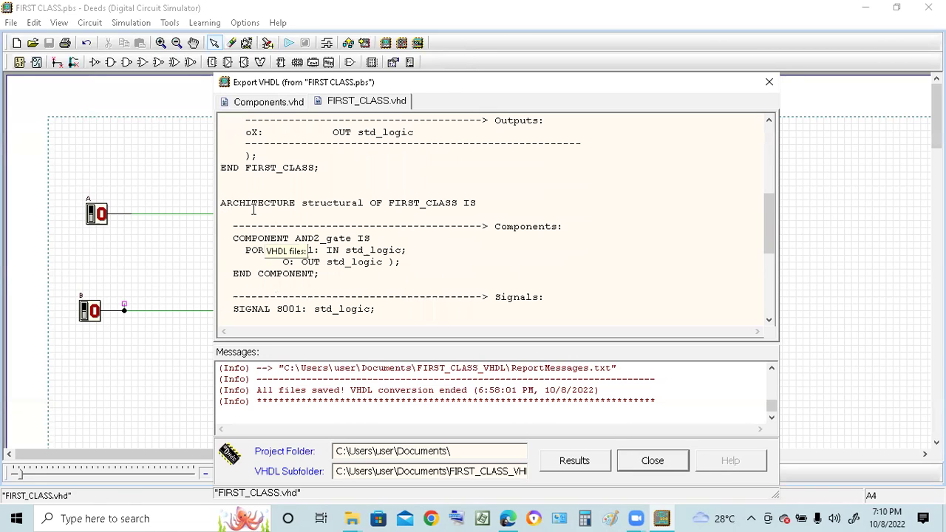
scroll(408, 256, "up", 4)
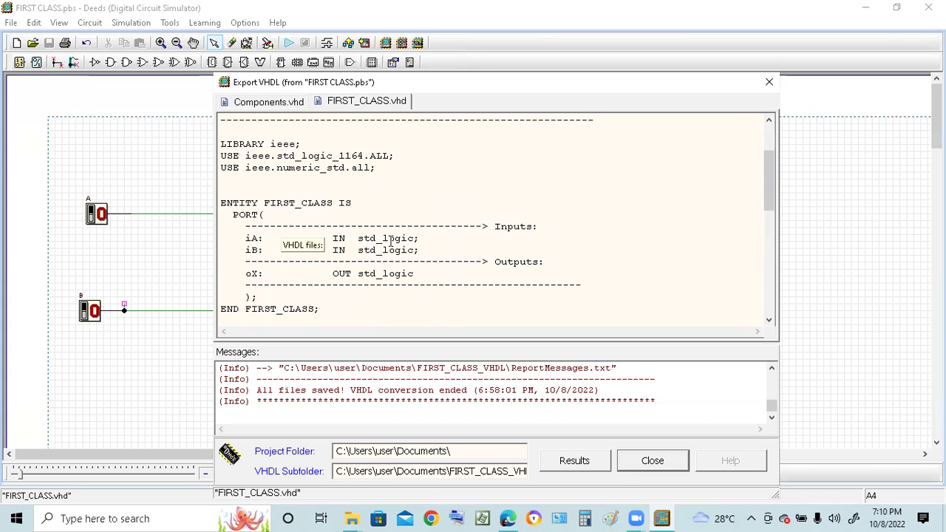
scroll(391, 241, "down", 3)
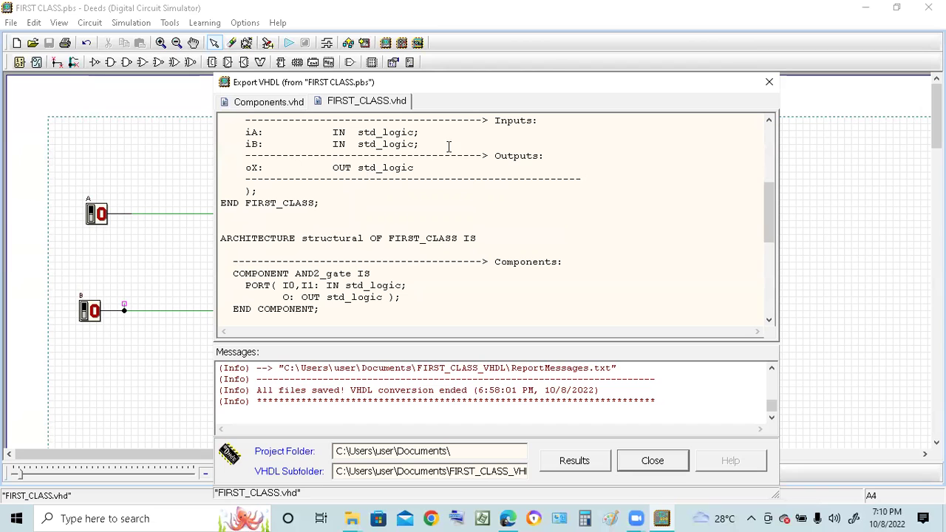
scroll(375, 142, "down", 1)
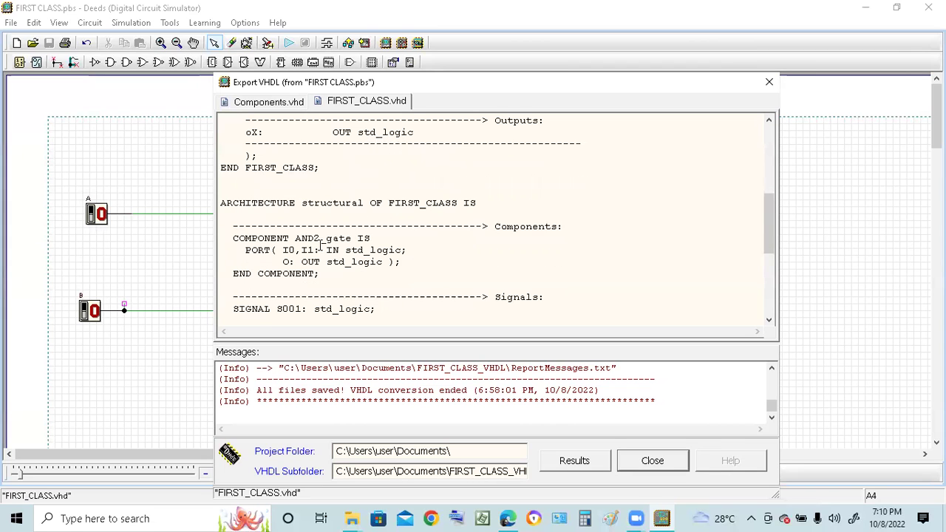
scroll(330, 219, "down", 1)
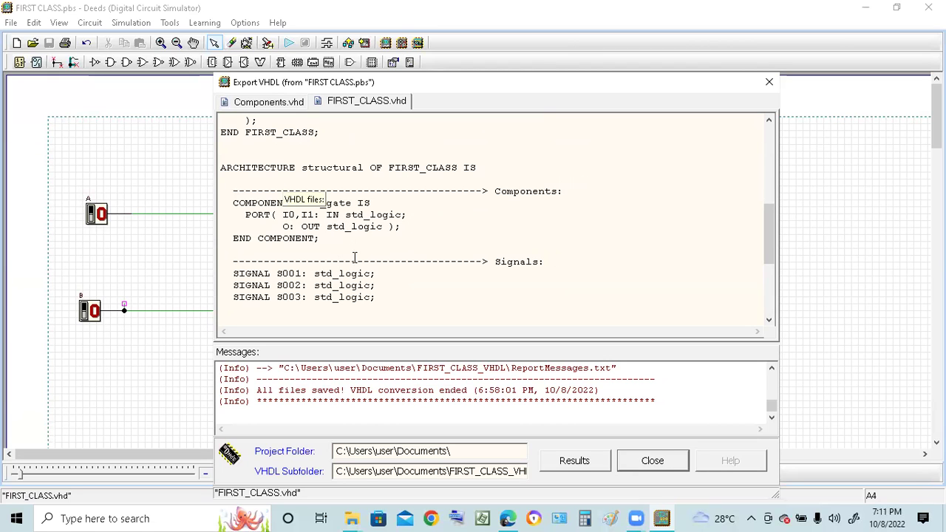
scroll(358, 251, "up", 3)
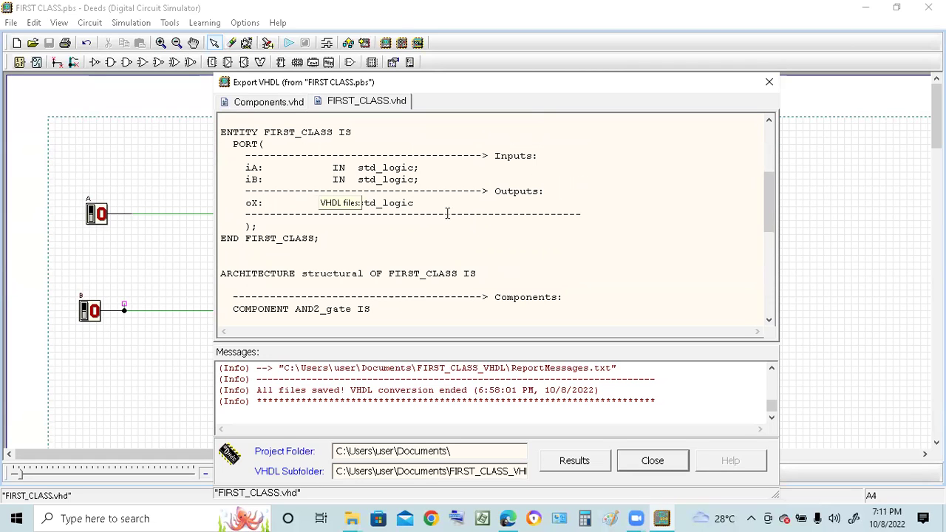
scroll(418, 204, "down", 3)
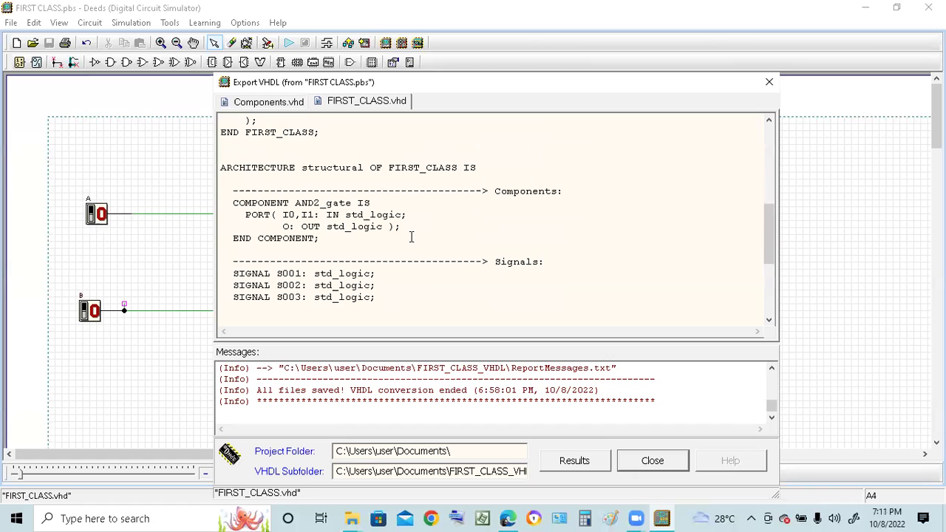
- Examine the AND2_gate component declaration and the signal declarations inside the structural architecture
scroll(412, 236, "down", 1)
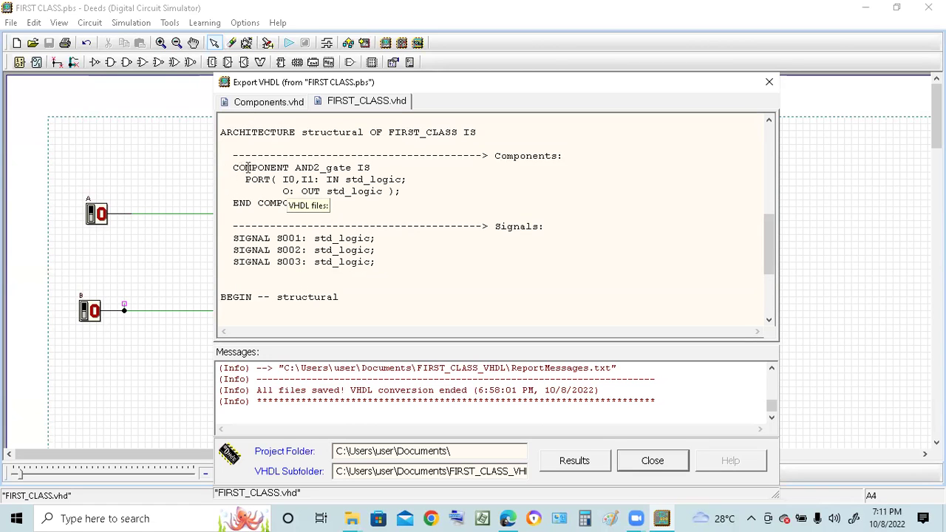
scroll(393, 229, "down", 1)
scroll(393, 229, "down", 1)
scroll(393, 230, "up", 1)
scroll(390, 226, "up", 2)
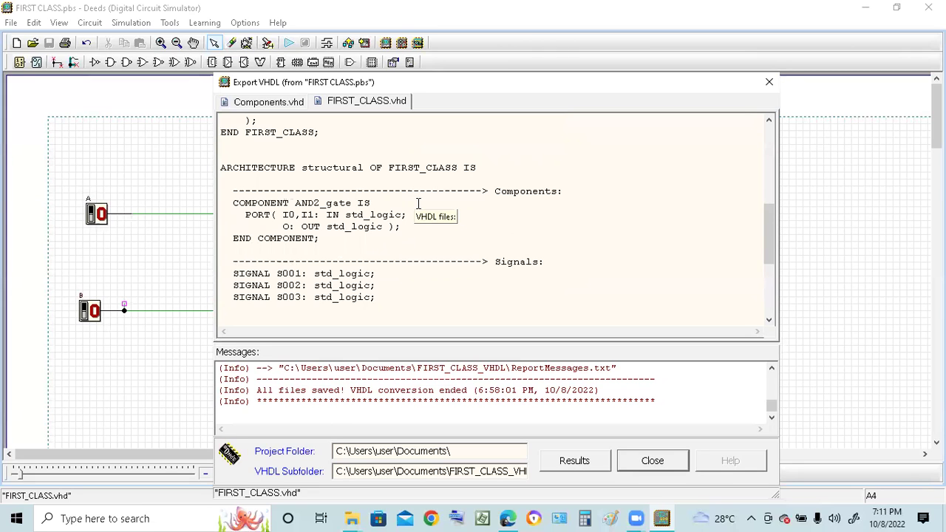
scroll(403, 204, "down", 1)
scroll(390, 204, "up", 1)
scroll(366, 235, "down", 1)
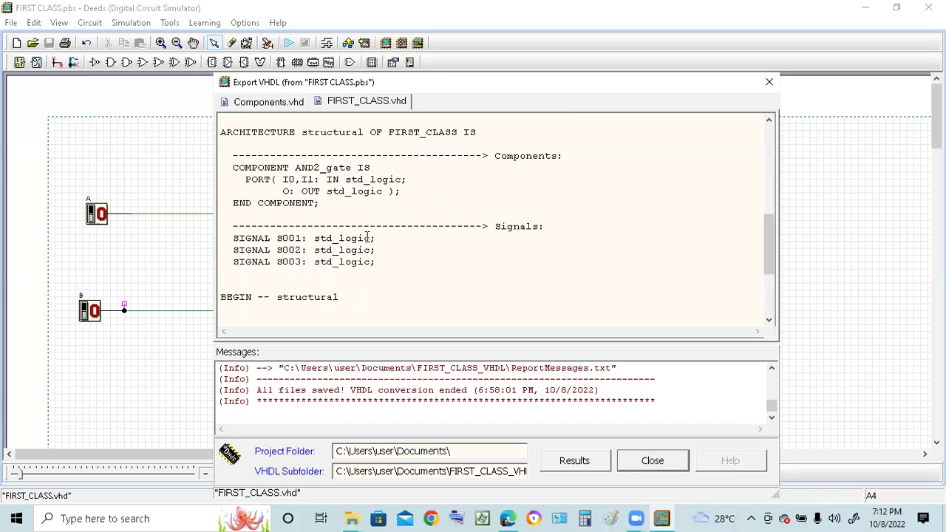
scroll(367, 236, "up", 2)
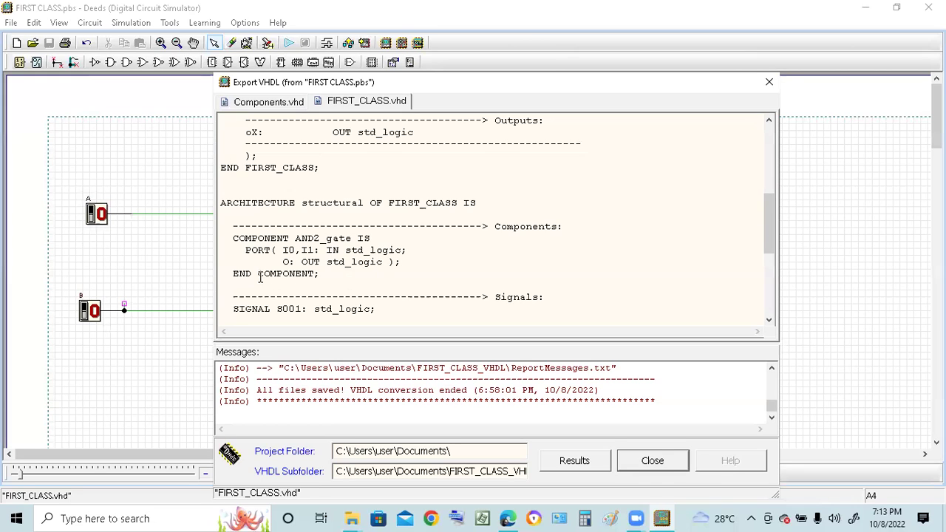
scroll(379, 263, "down", 2)
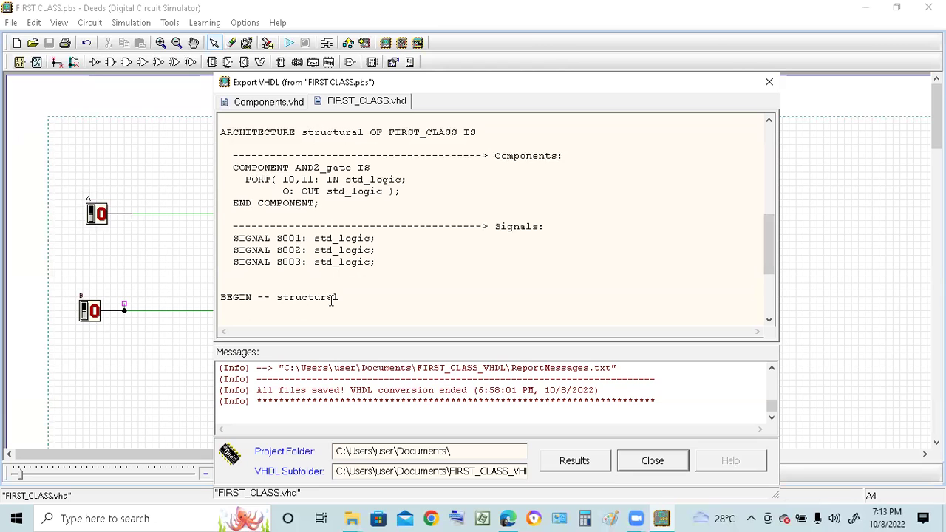
- Review the architecture body after BEGIN, covering the input and output assignments and the AND2_gate component mapping
scroll(362, 304, "down", 1)
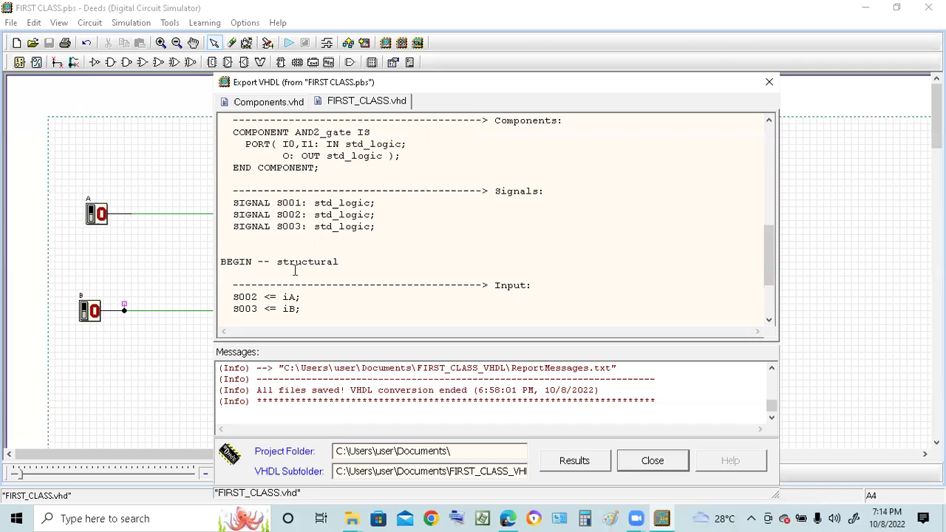
scroll(337, 272, "up", 1)
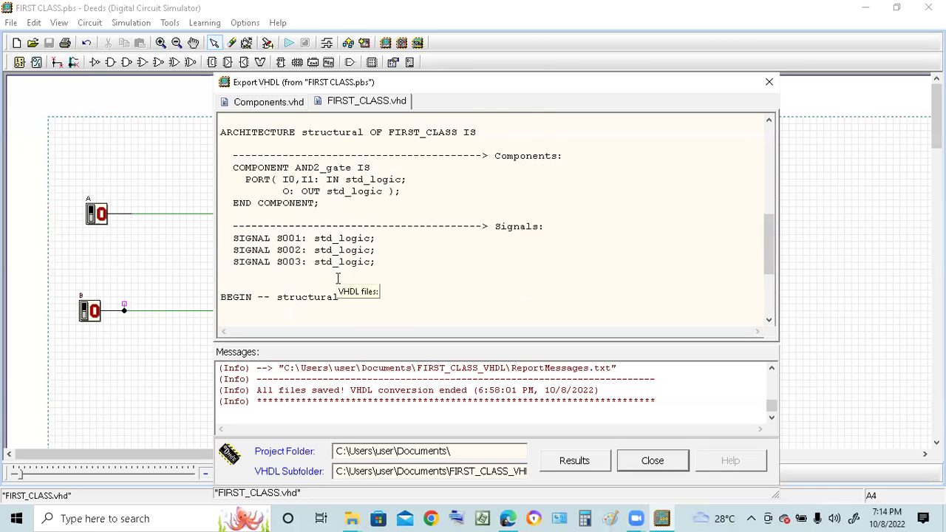
scroll(338, 279, "up", 1)
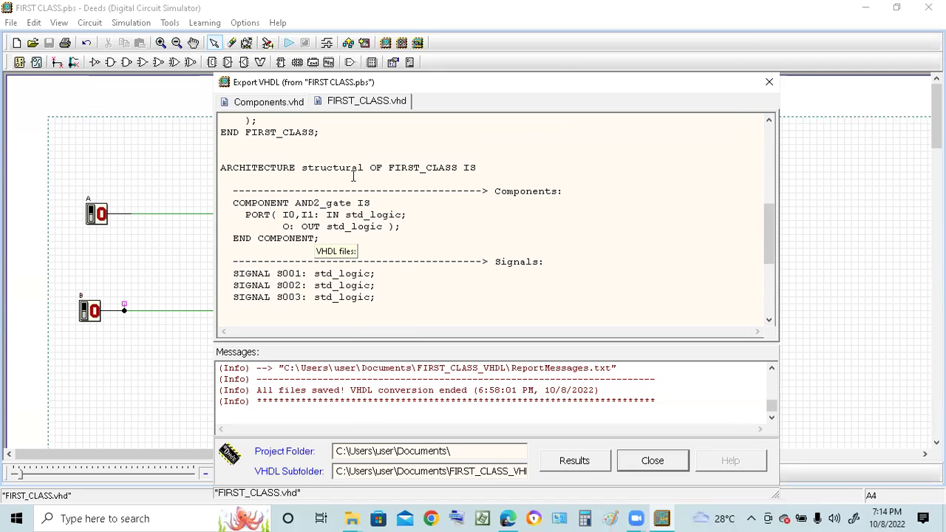
scroll(332, 244, "down", 4)
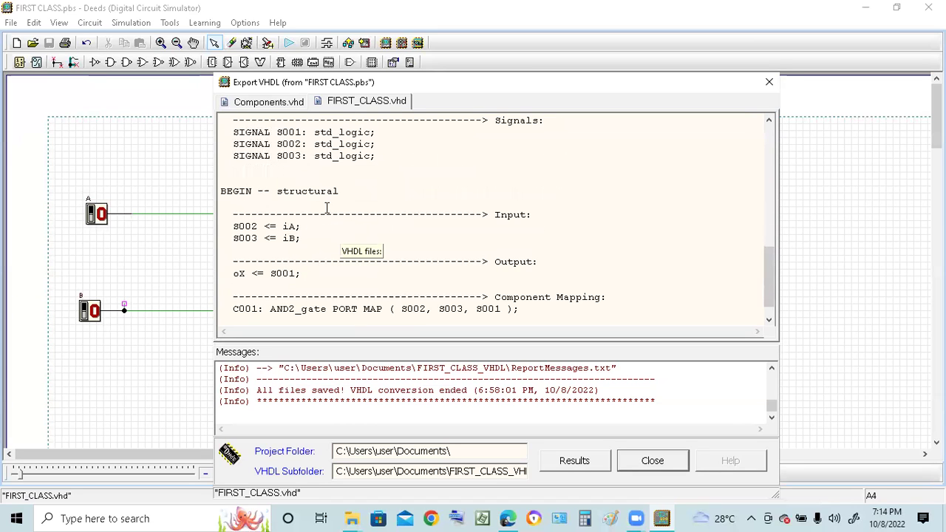
scroll(340, 197, "down", 1)
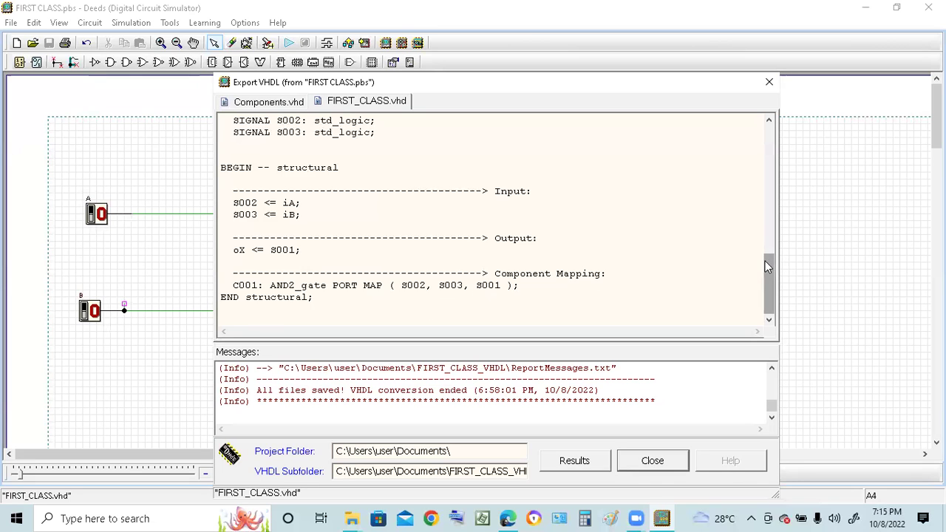
mouse_move(773, 277)
left_mouse_down()
mouse_move(768, 223)
mouse_move(768, 263)
left_mouse_up()
- Close the VHDL export window and open the timing diagram simulation of the AND gate circuit
left_click(651, 461)
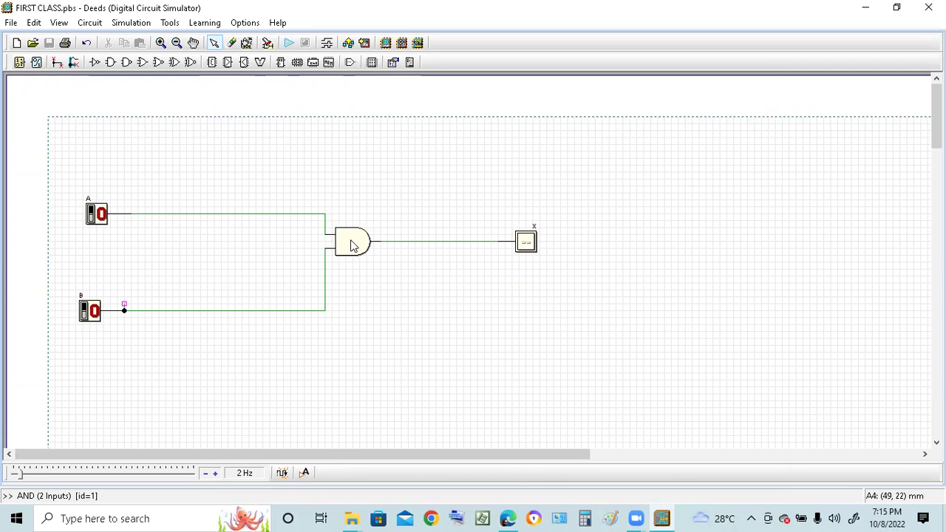
left_click(327, 43)
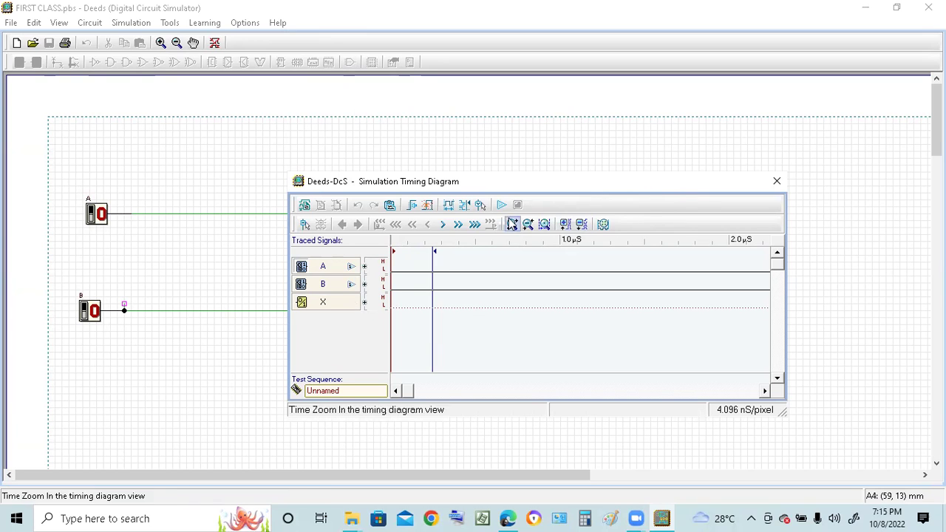
left_click(435, 249)
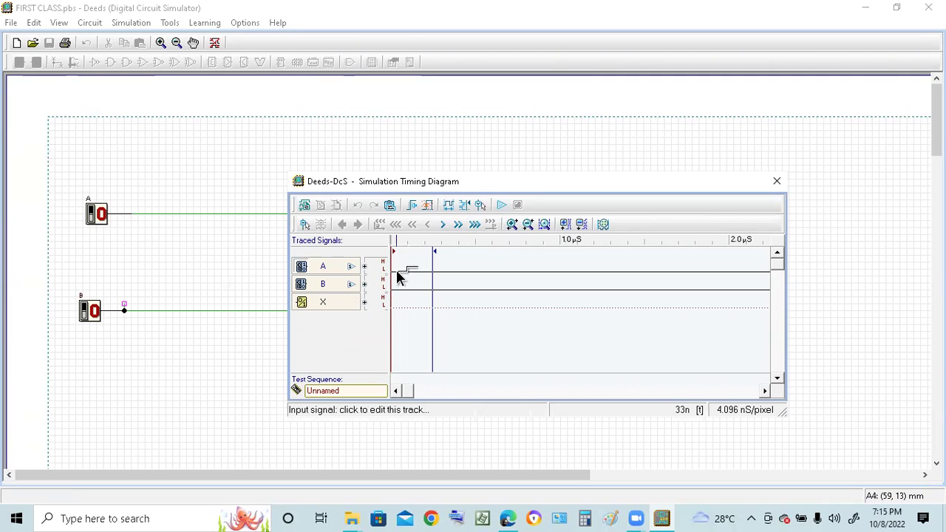
- Add a rising edge at about 0.1 µs to input signals A and B, and run the timing simulation
left_click(394, 274)
left_click(394, 275)
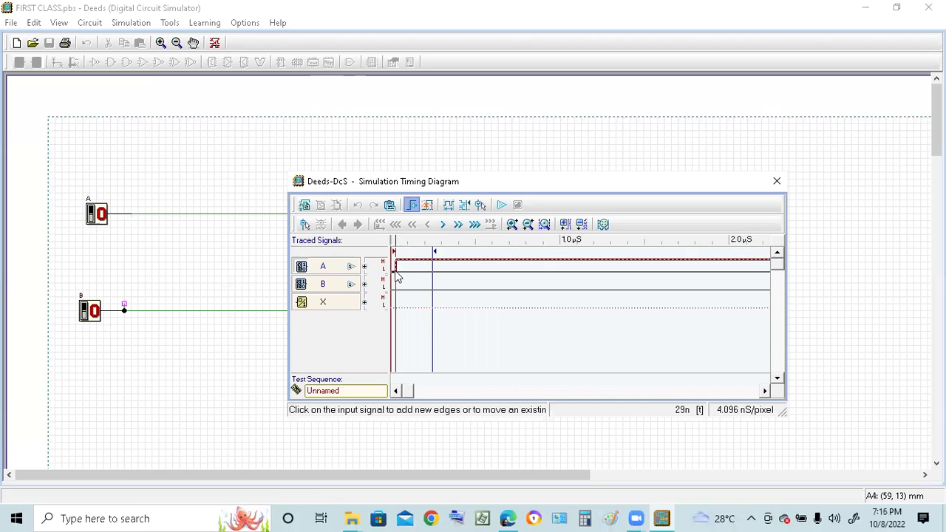
left_click_drag(400, 270, 411, 270)
left_click(411, 270)
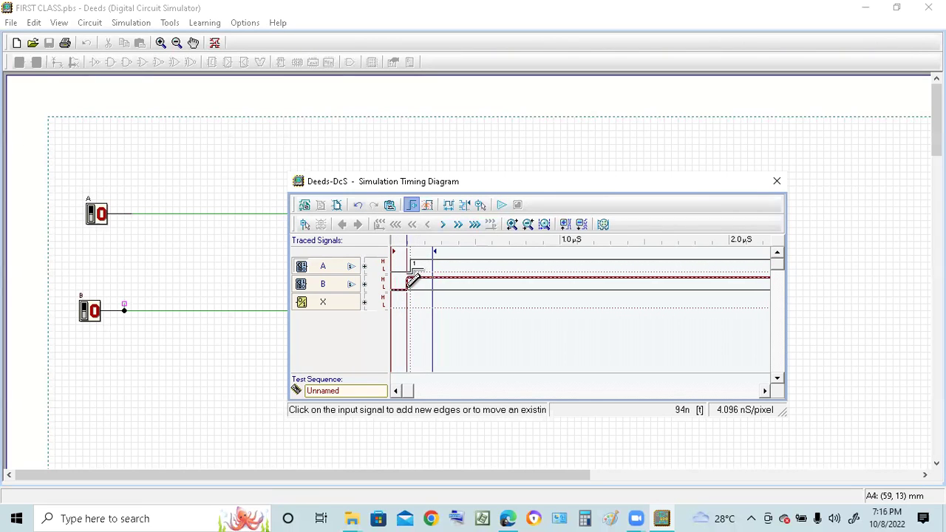
left_click(411, 287)
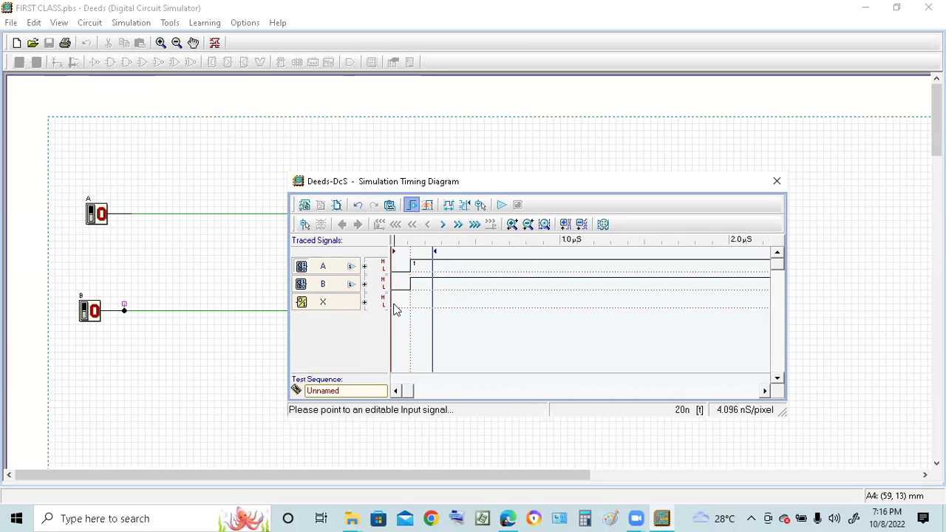
left_click(501, 206)
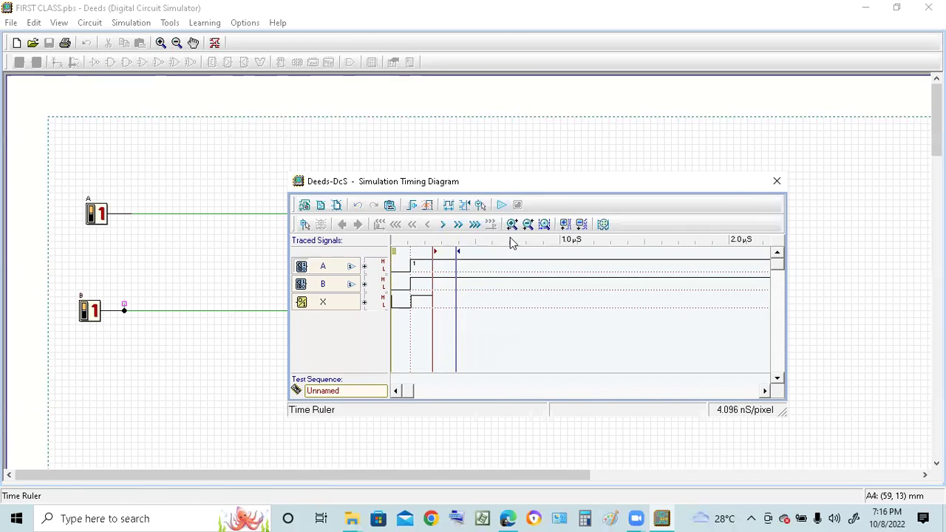
- Advance the timing simulation by one interval, try a falling edge on signal A at about 0.4 µs and undo it
left_click(414, 269)
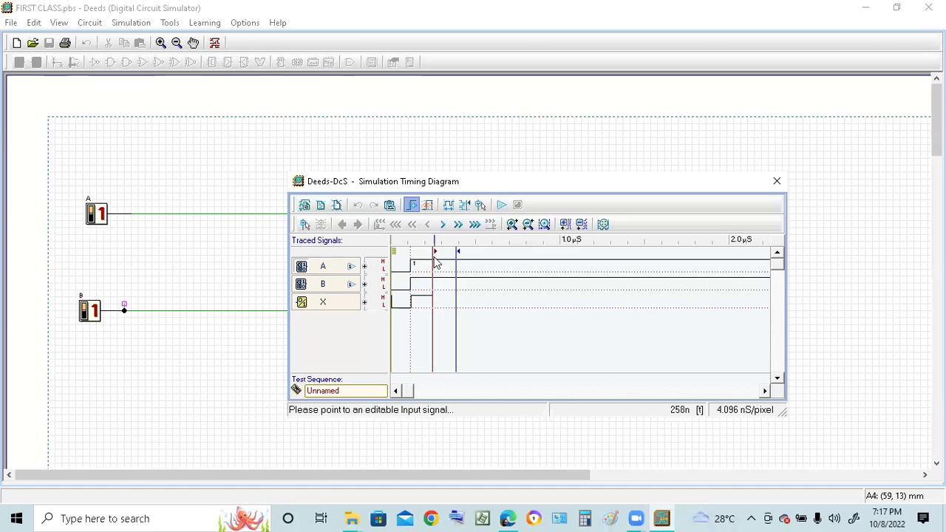
left_click(502, 206)
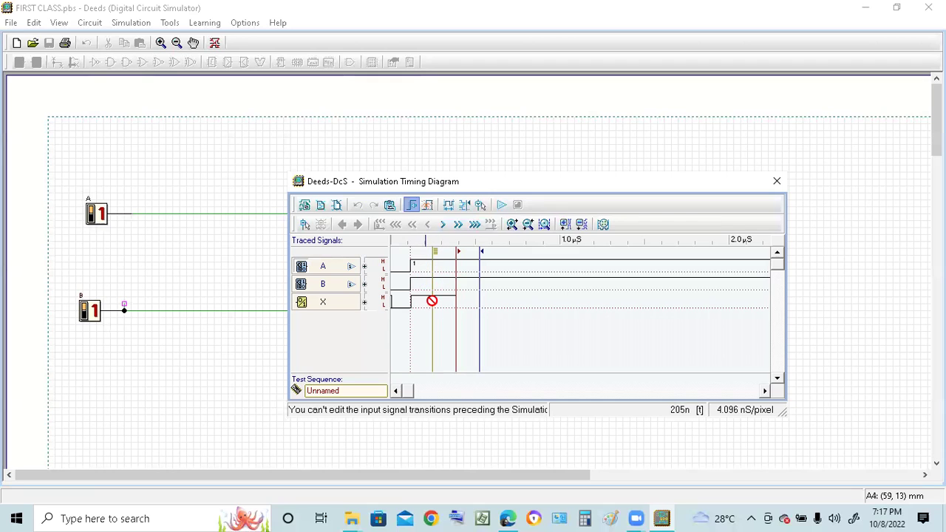
left_click(466, 256)
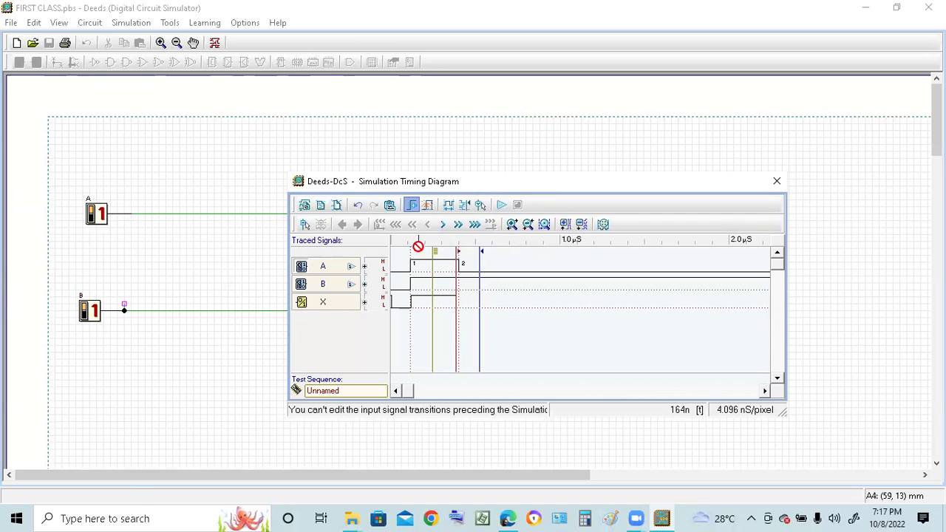
left_click(357, 207)
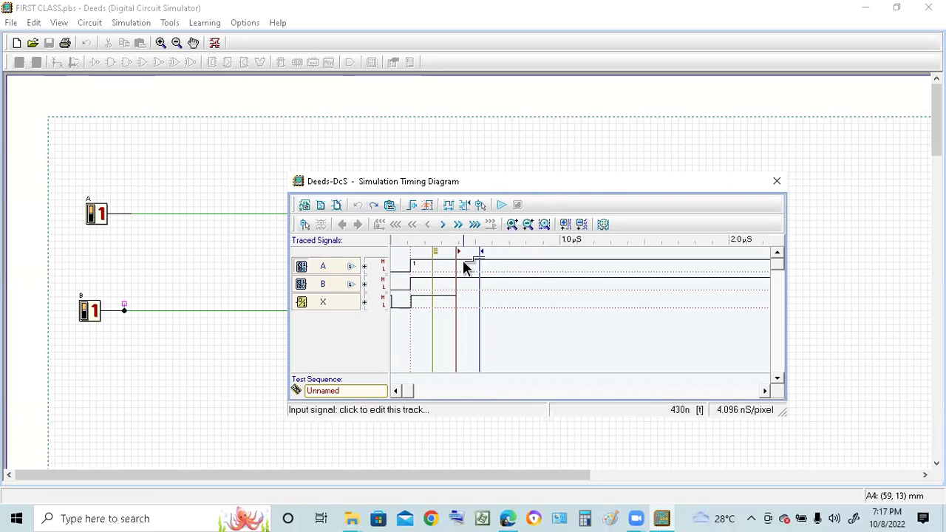
- Close the timing diagram without saving the test sequence changes
left_click(422, 263)
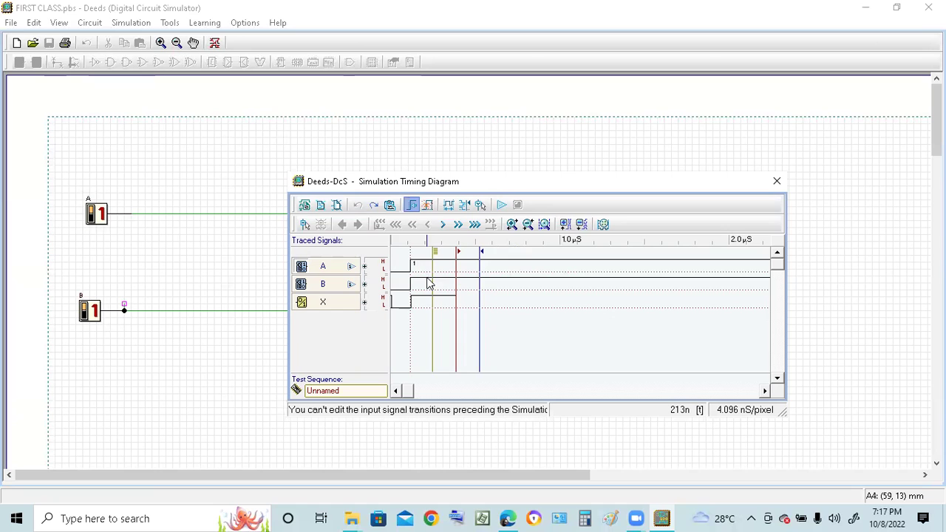
left_click(777, 181)
left_click(472, 277)
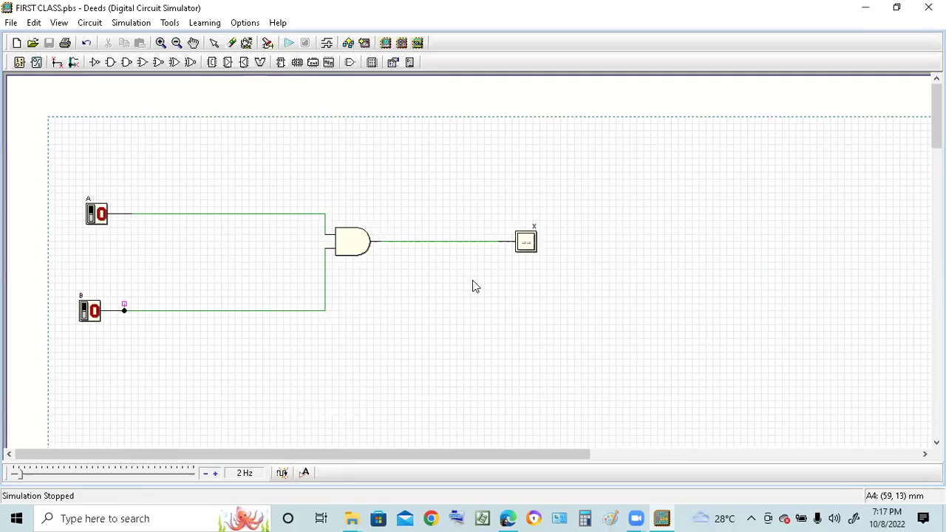
left_click(347, 42)
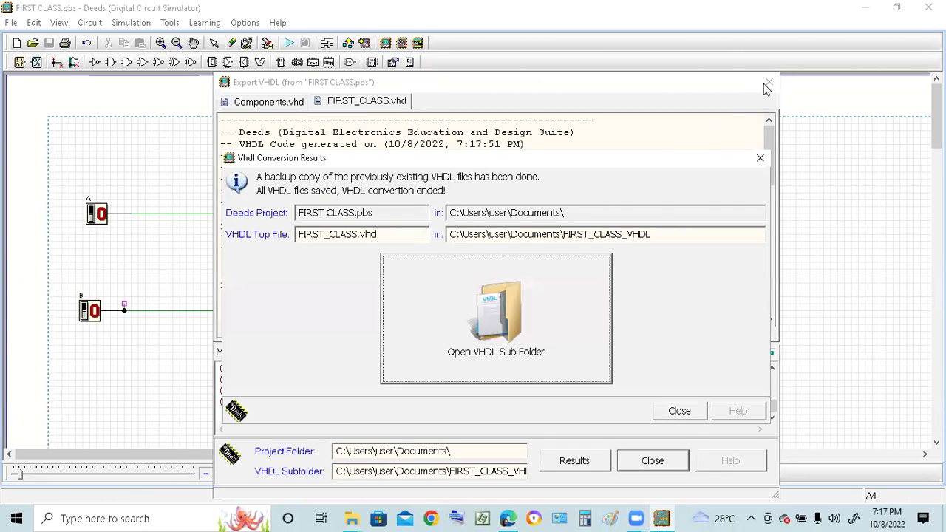
left_click(679, 412)
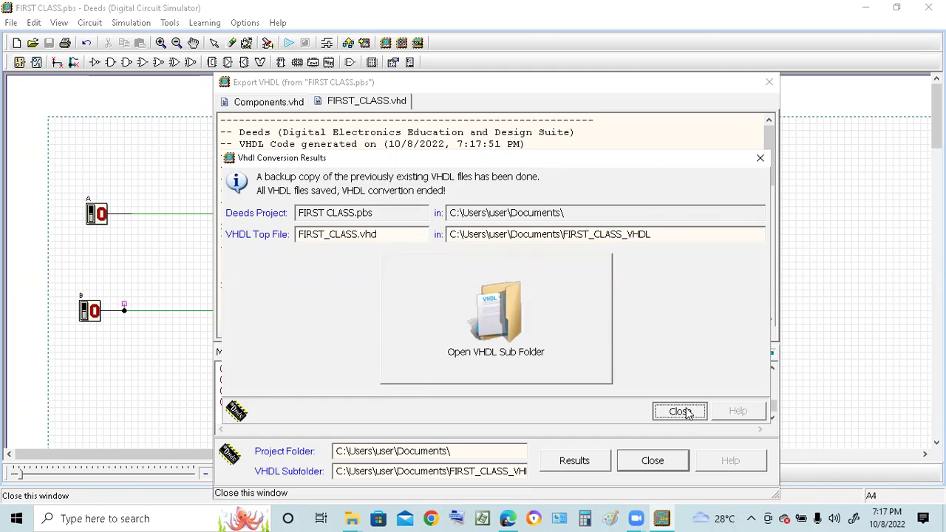
left_click(769, 82)
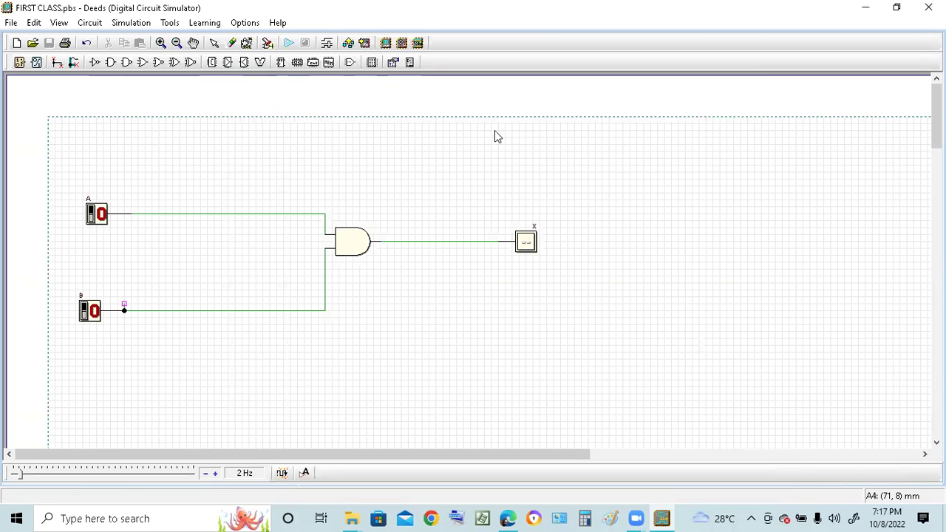
left_click(347, 42)
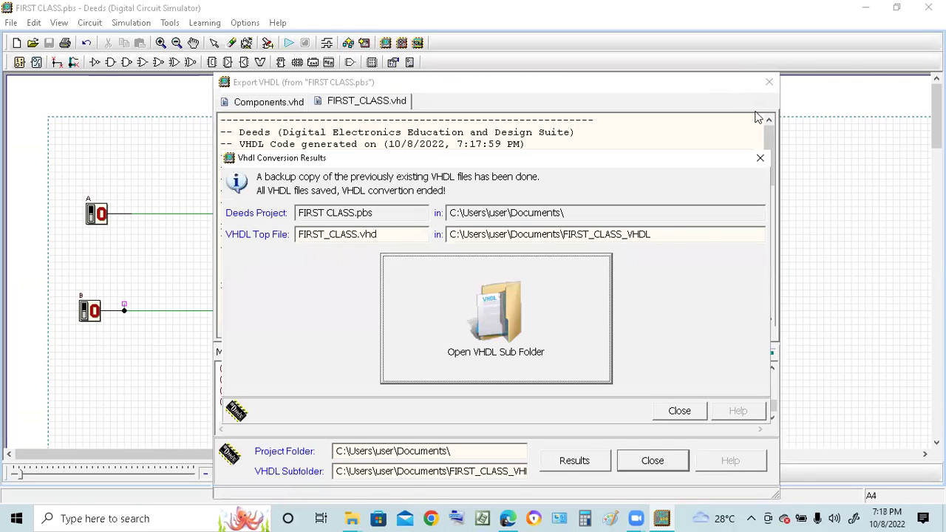
left_click(679, 412)
left_click(654, 461)
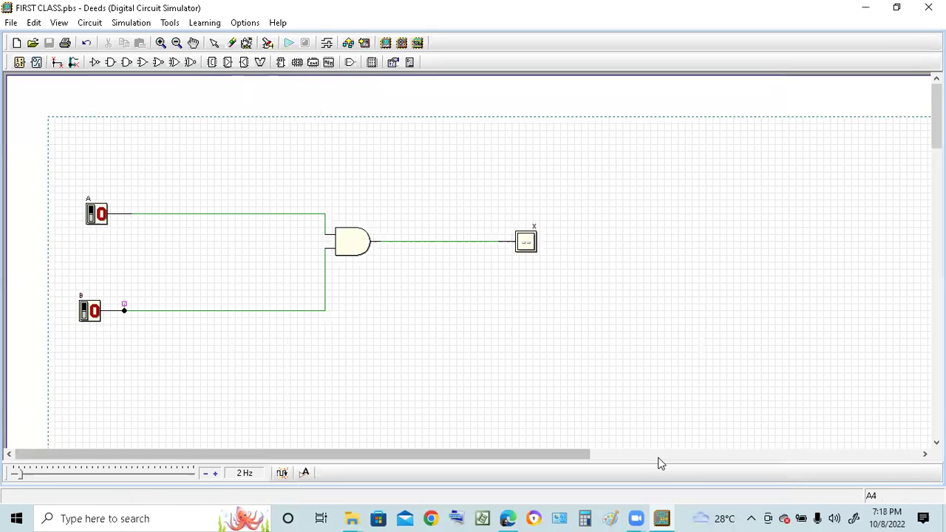
- Reopen the timing diagram simulation and add a rising edge at about 0.16 µs to signal A and about 0.17 µs to signal B
left_click(326, 43)
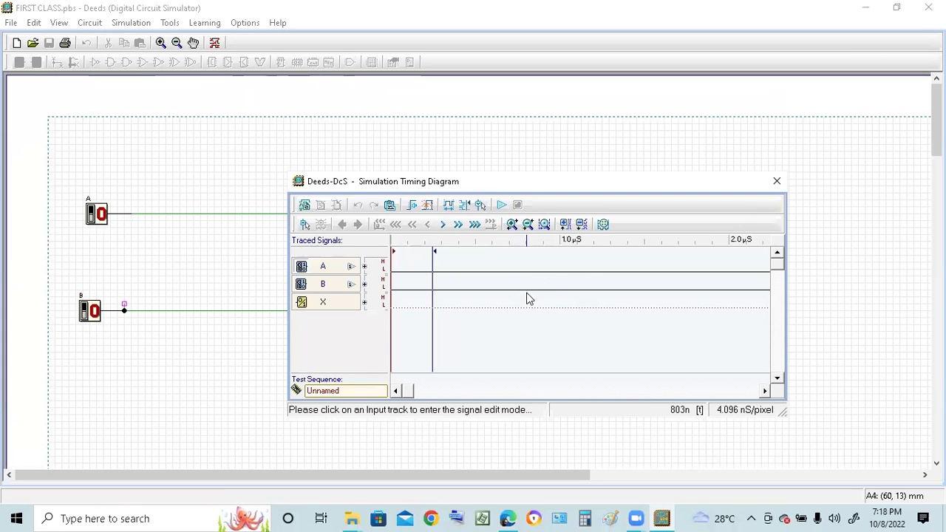
left_click(422, 266)
left_click_drag(413, 266, 395, 276)
left_click(394, 268)
left_click_drag(406, 265, 425, 264)
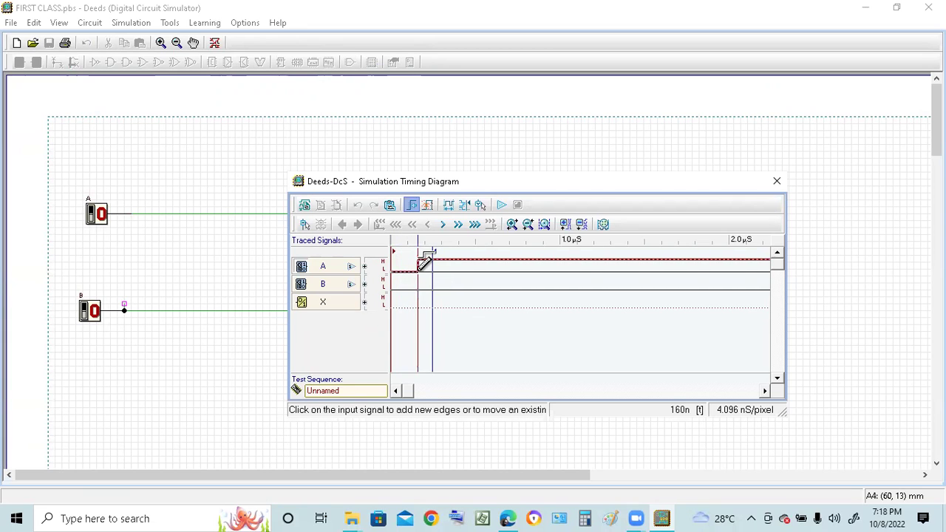
left_click(420, 278)
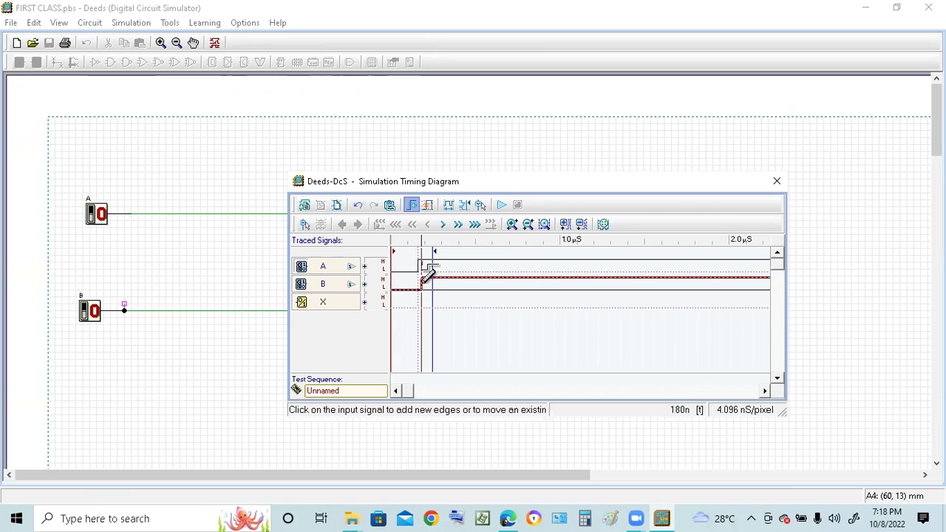
left_click(422, 271)
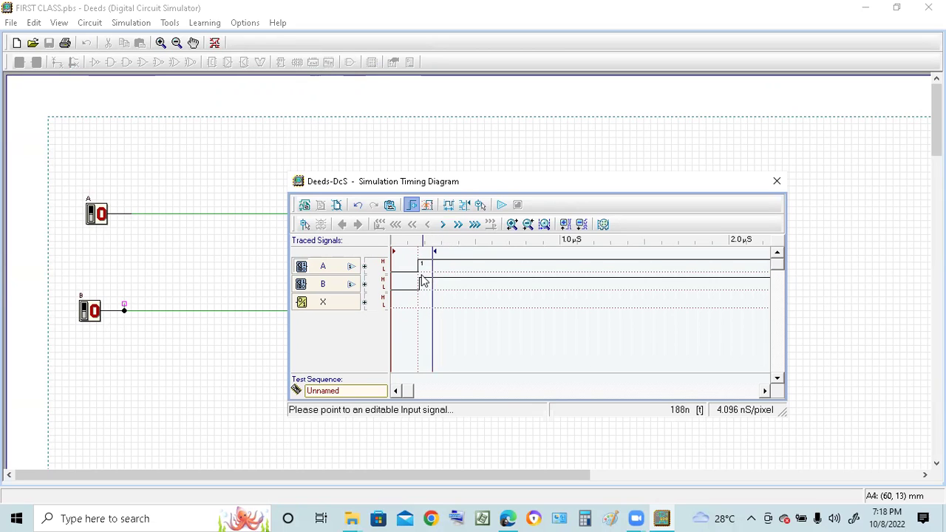
- Move the rising edge of input signal A to about 0.36 µs
left_click(422, 269)
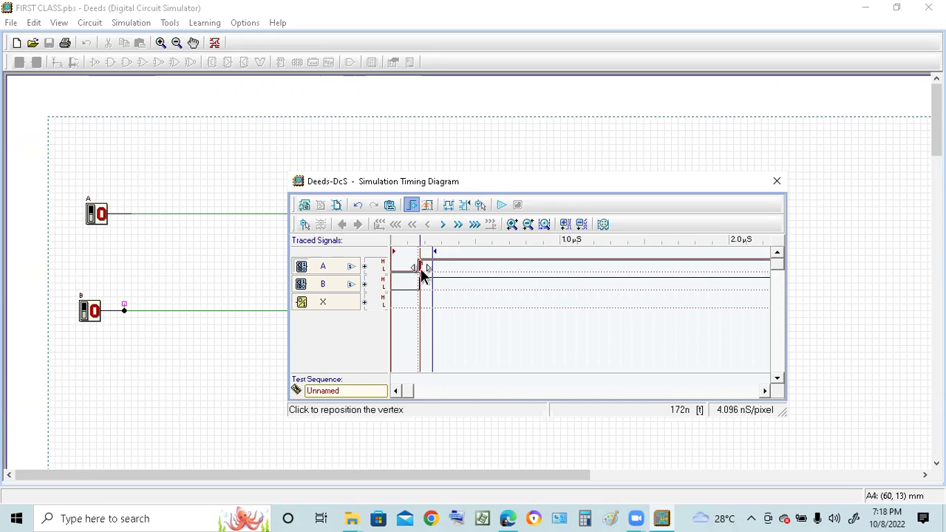
left_click(422, 273)
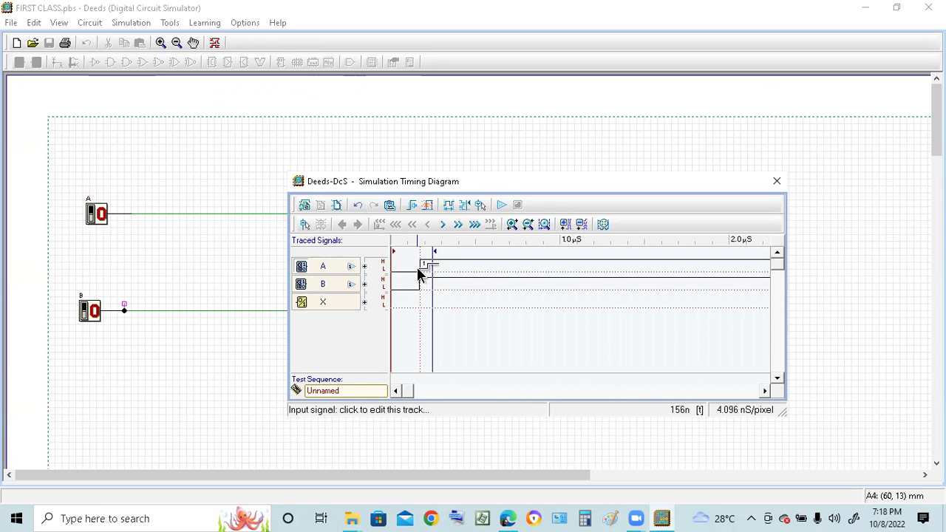
left_click(420, 270)
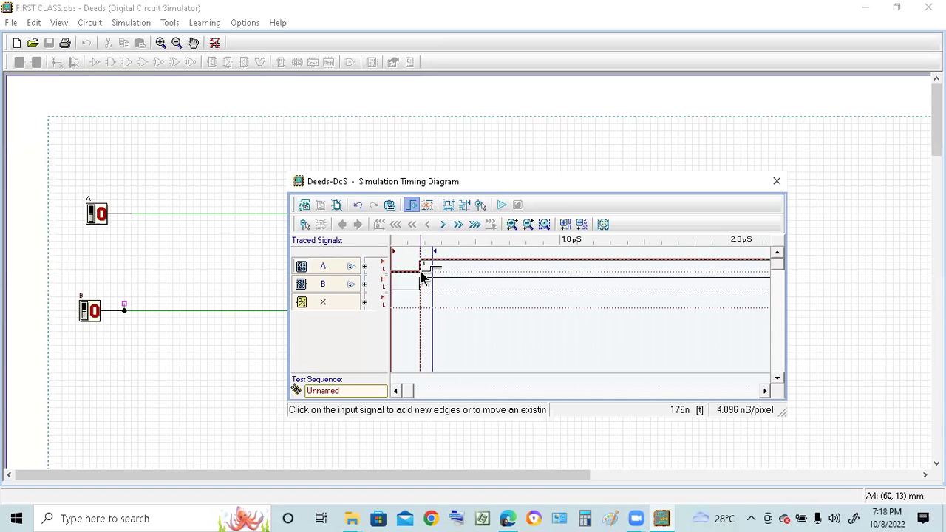
left_click(421, 271)
left_click(429, 271)
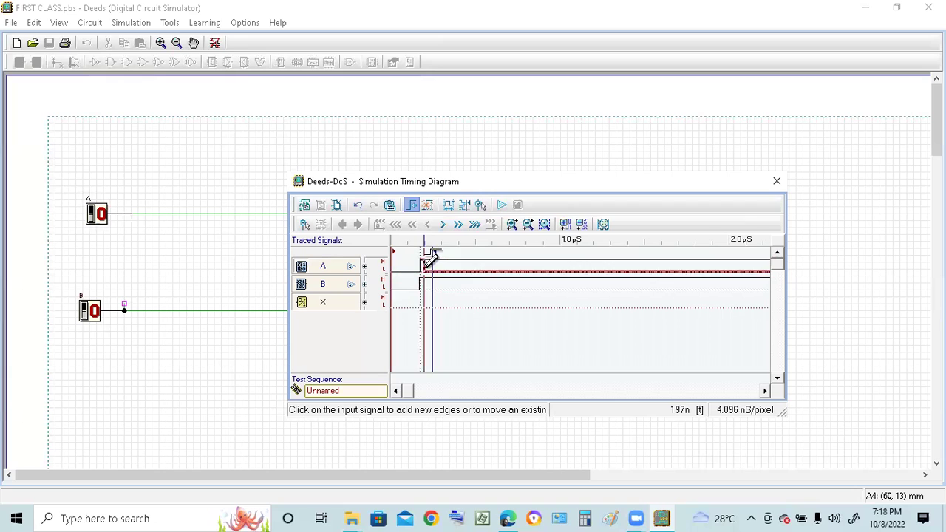
left_click(426, 260)
left_click(426, 257)
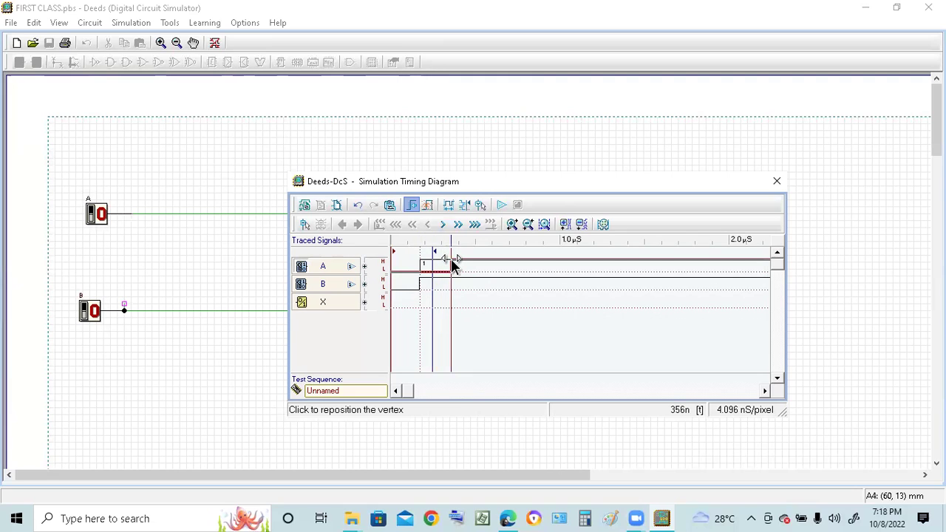
left_click(452, 264)
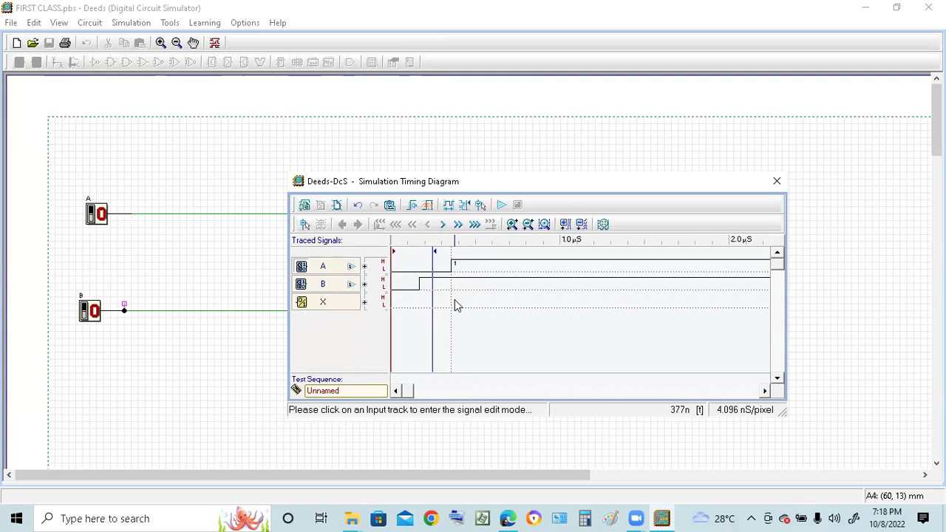
- Add a falling edge to signal B at about 0.36 µs and a falling edge to signal A at about 0.54 µs
left_click(418, 287)
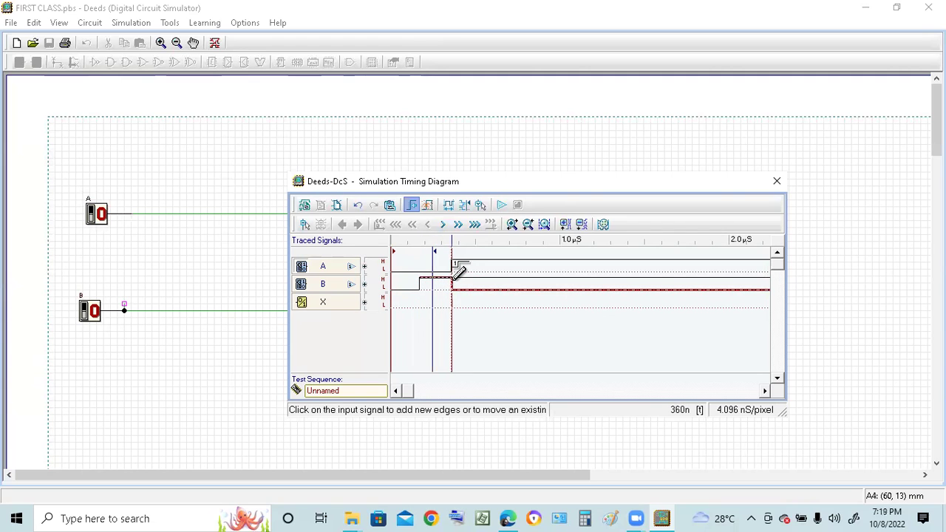
mouse_move(458, 275)
left_mouse_down()
mouse_move(477, 261)
mouse_move(465, 276)
mouse_move(441, 276)
left_mouse_up()
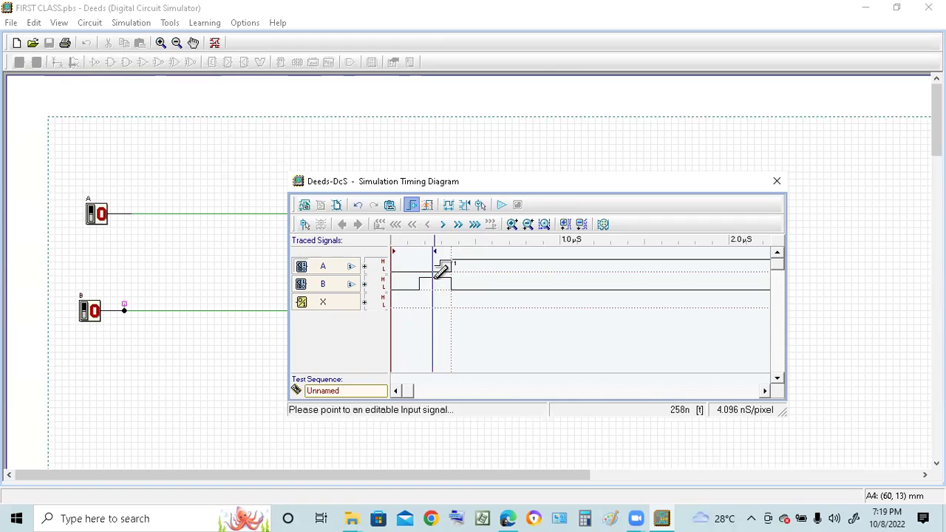
left_click(485, 259)
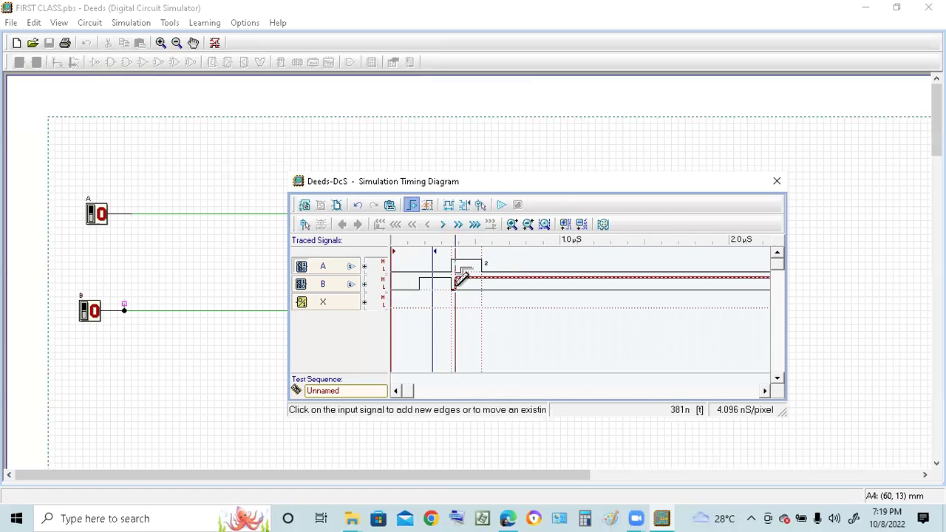
- Add a second rising edge to signal B at about 0.54 µs, in line with the falling edge of A
left_click(456, 282)
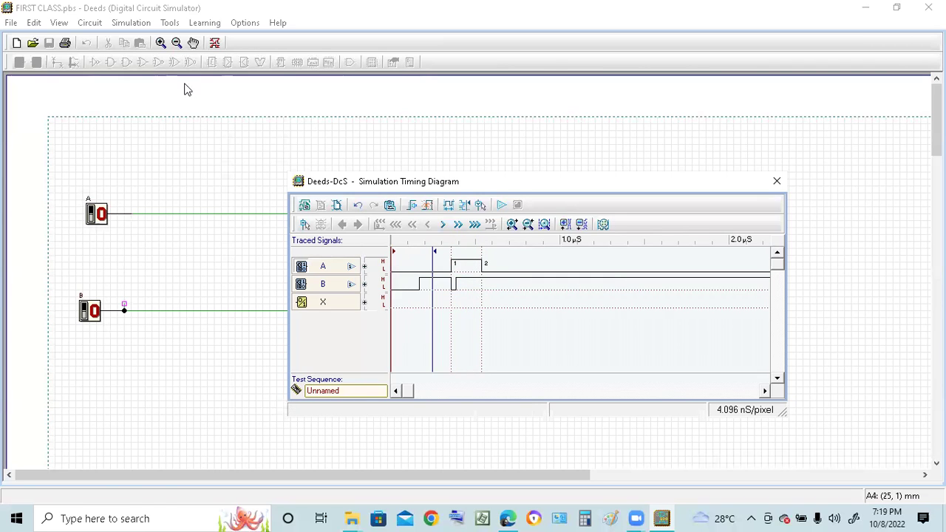
left_click(357, 205)
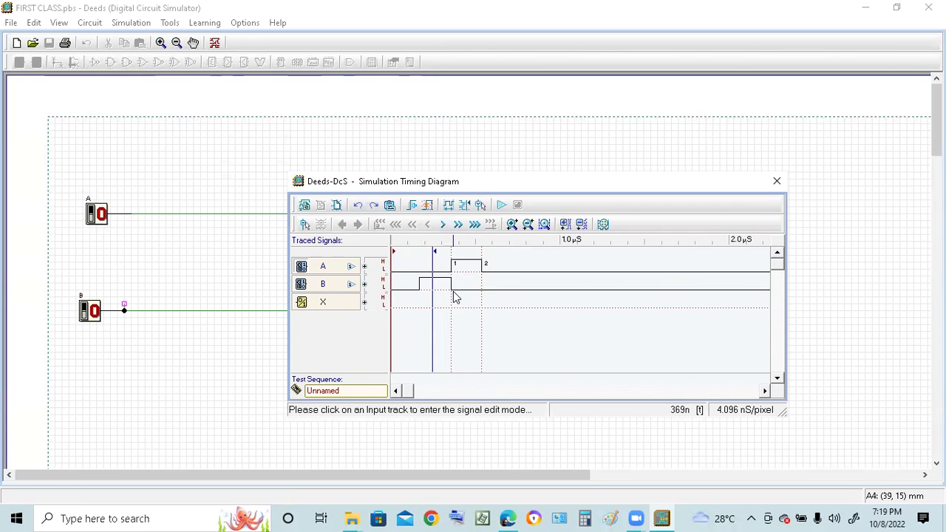
left_click_drag(450, 285, 485, 276)
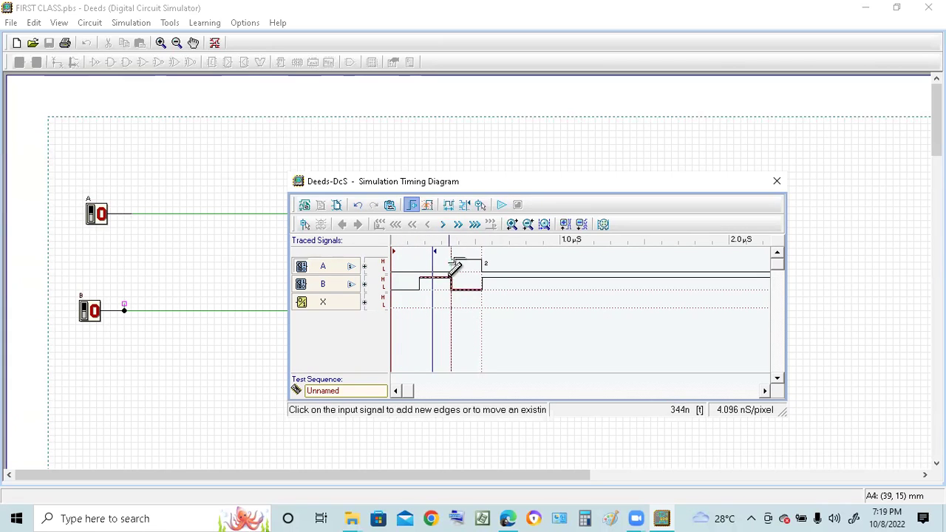
- Move the falling edge of signal A to about 0.73 µs and add a matching falling edge to signal B
left_click_drag(495, 279, 497, 277)
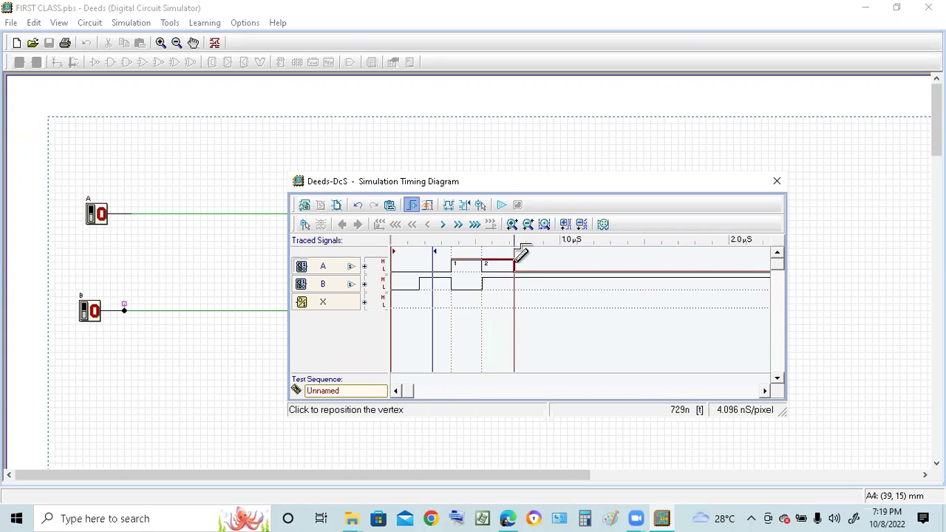
left_click(513, 263)
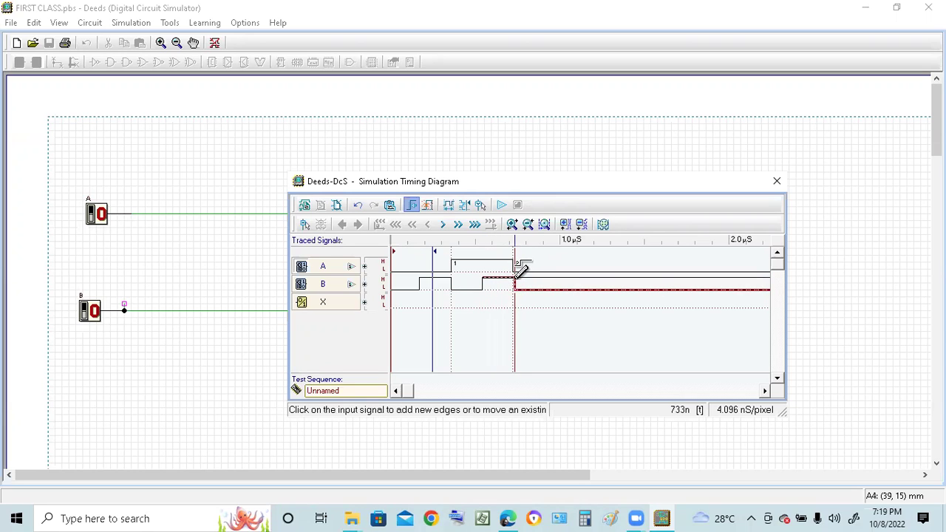
left_click(514, 280)
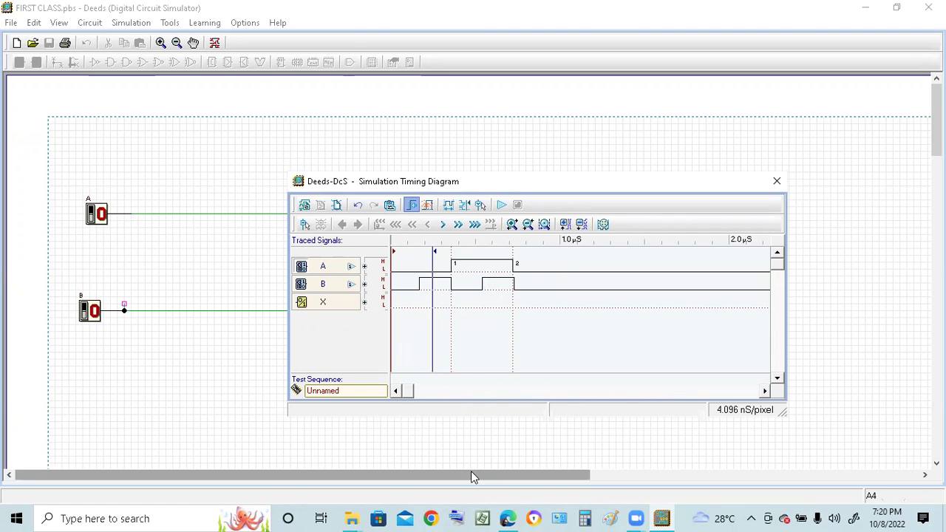
- Run the timing simulation over four successive intervals to trace output X for all combinations of A and B
left_click(501, 205)
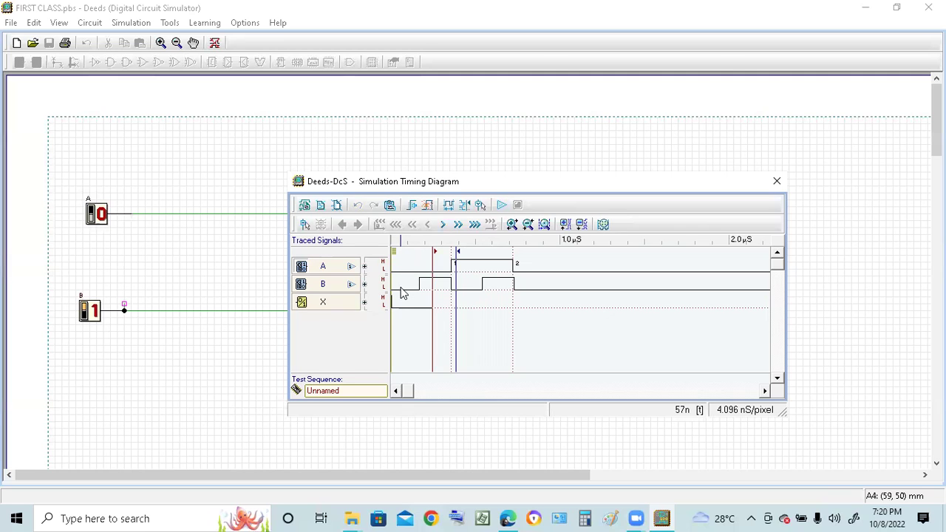
left_click(501, 205)
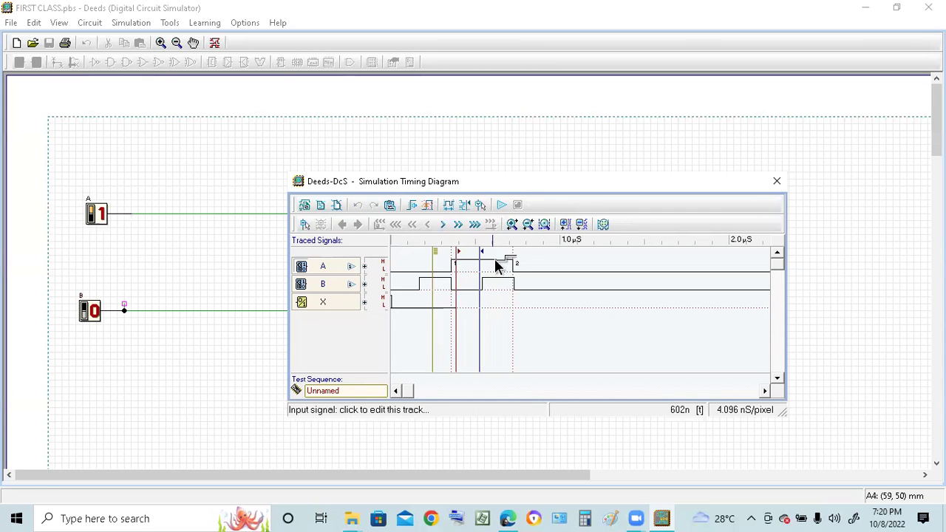
left_click(501, 207)
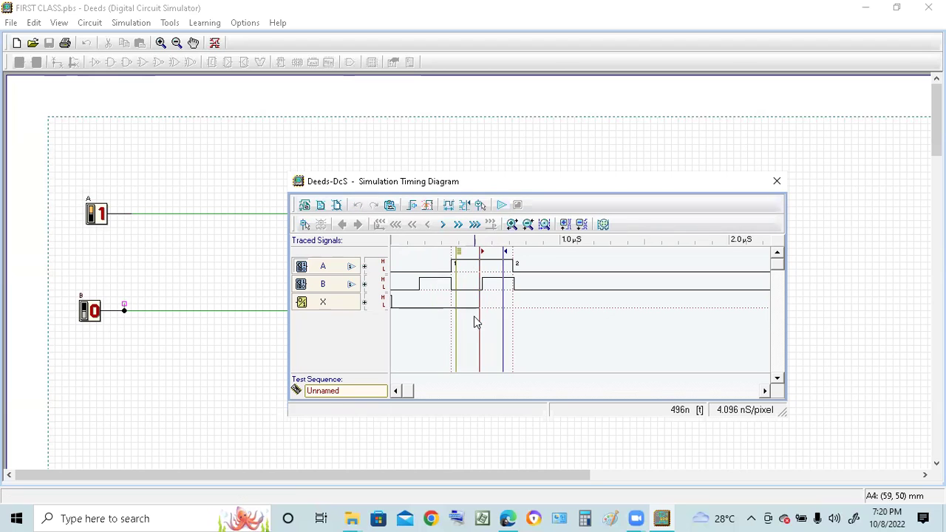
left_click(502, 208)
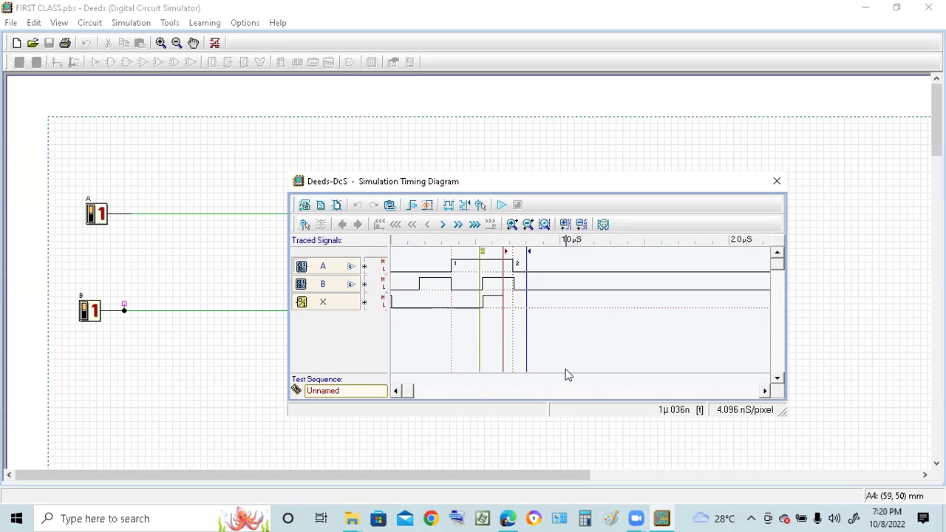
- Close the simulation timing diagram without saving the modified test sequence
left_click(781, 181)
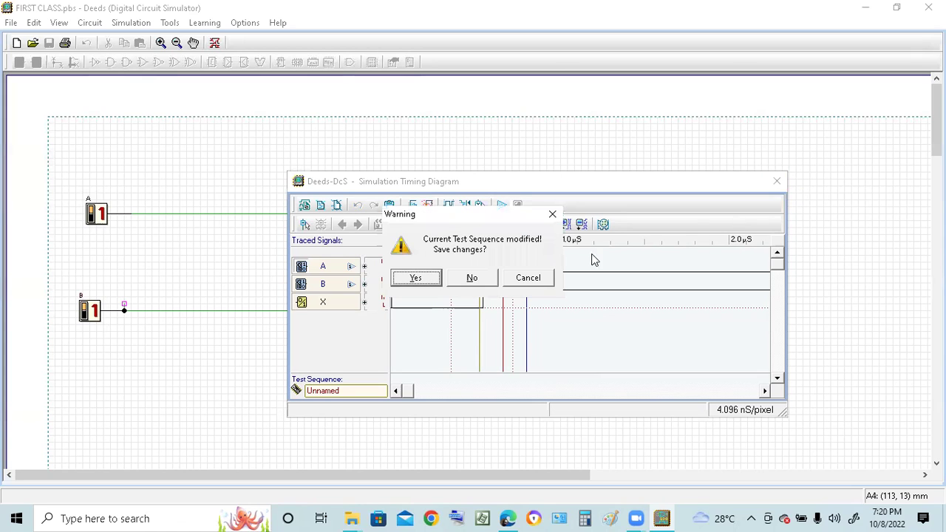
left_click(474, 278)
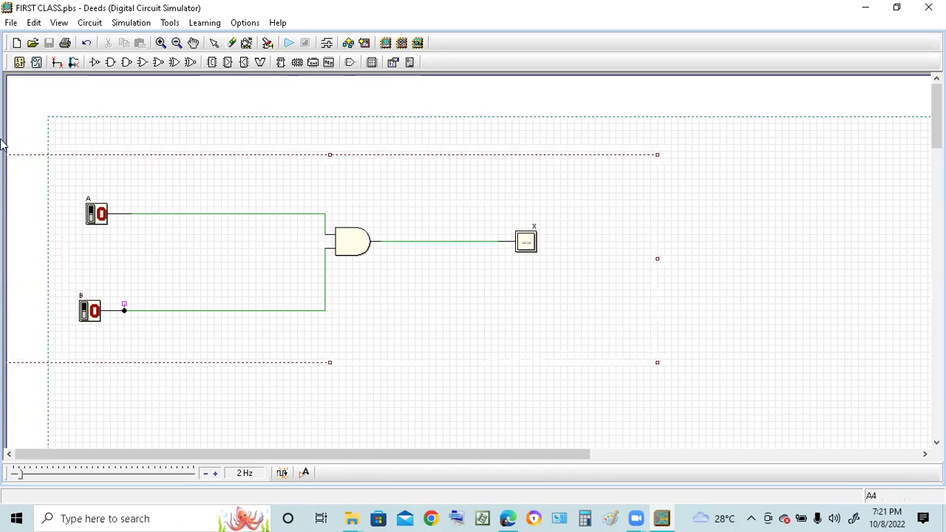
- Delete the entire AND gate circuit, including input switch B, to leave the drawing sheet empty
left_click_drag(0, 102, 76, 156)
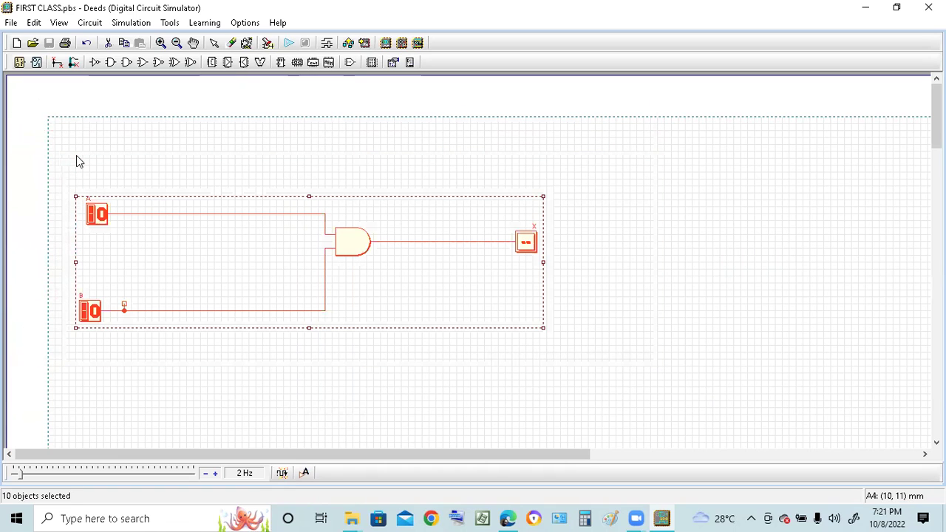
left_click(79, 162)
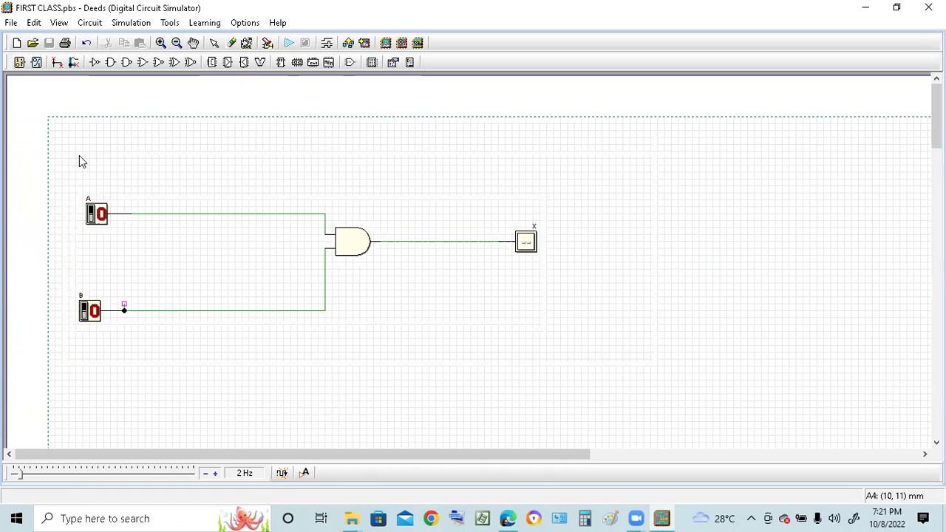
left_click_drag(622, 350, 79, 178)
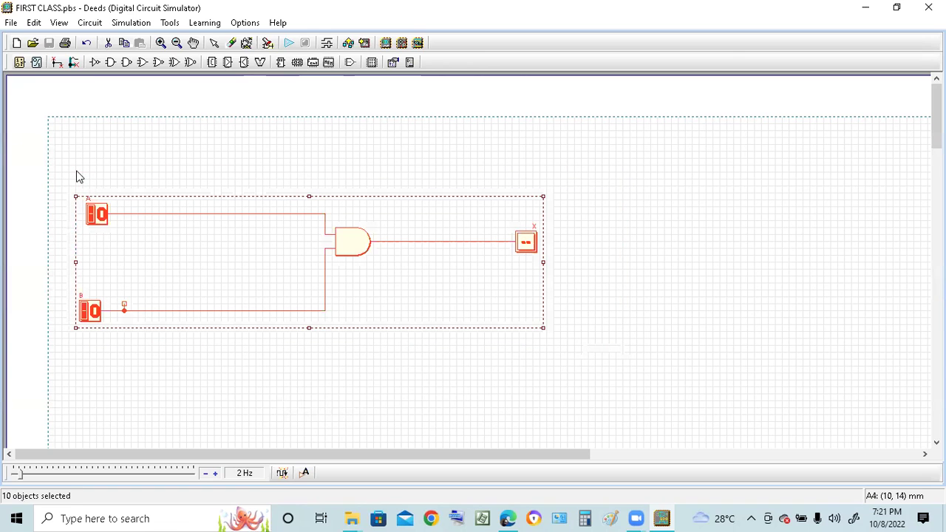
left_click(78, 181)
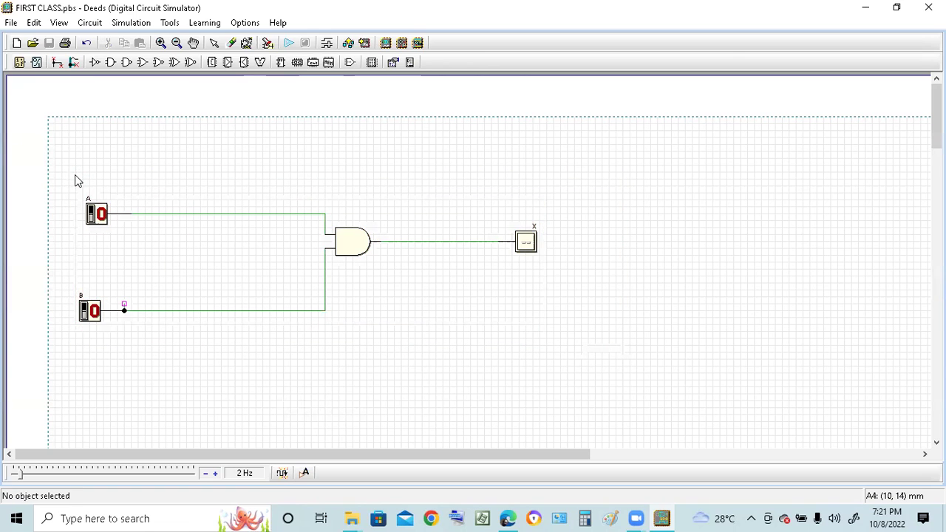
left_click_drag(86, 178, 620, 378)
key("Delete")
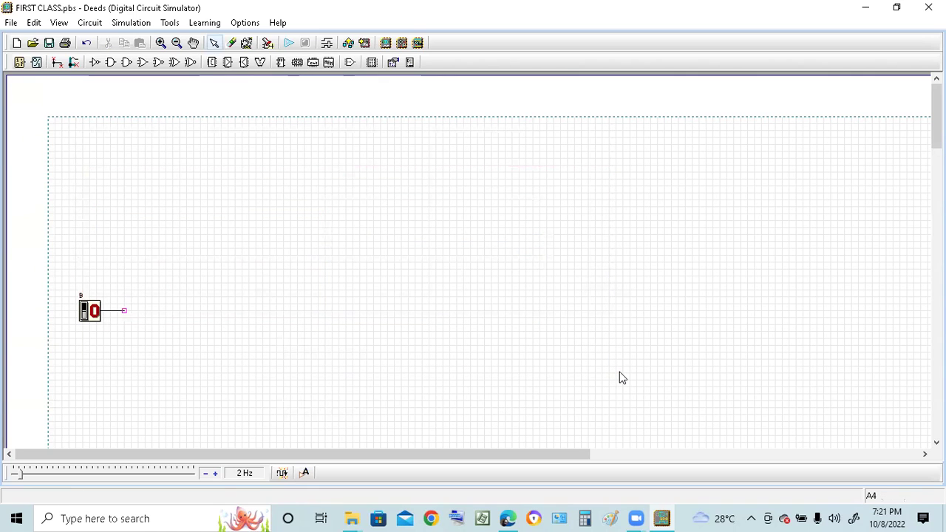
left_click(93, 310)
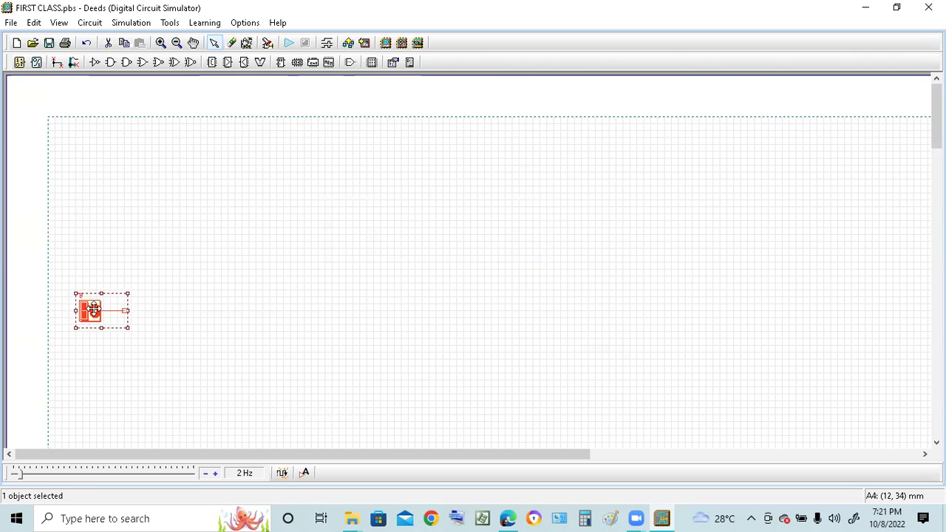
key("Delete")
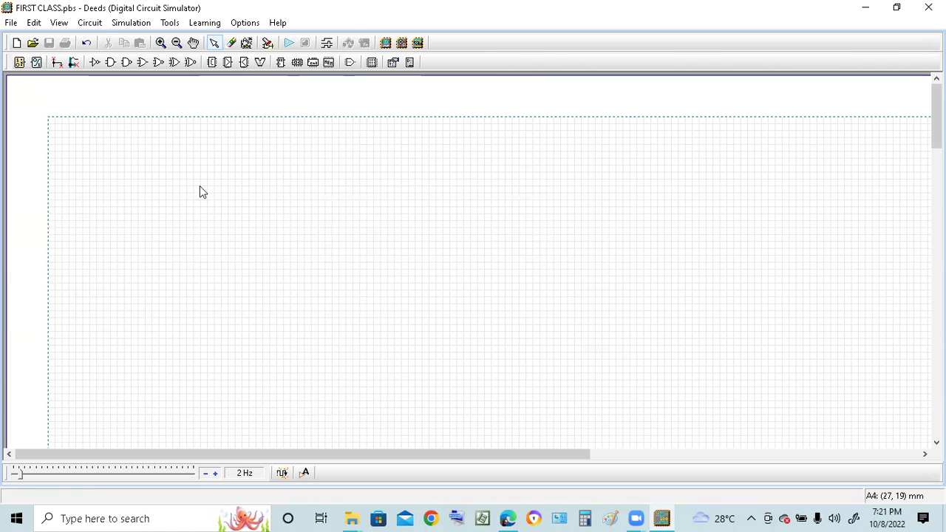
- Place a two-input XOR gate on the sheet and a two-input AND gate directly below it
left_click(175, 64)
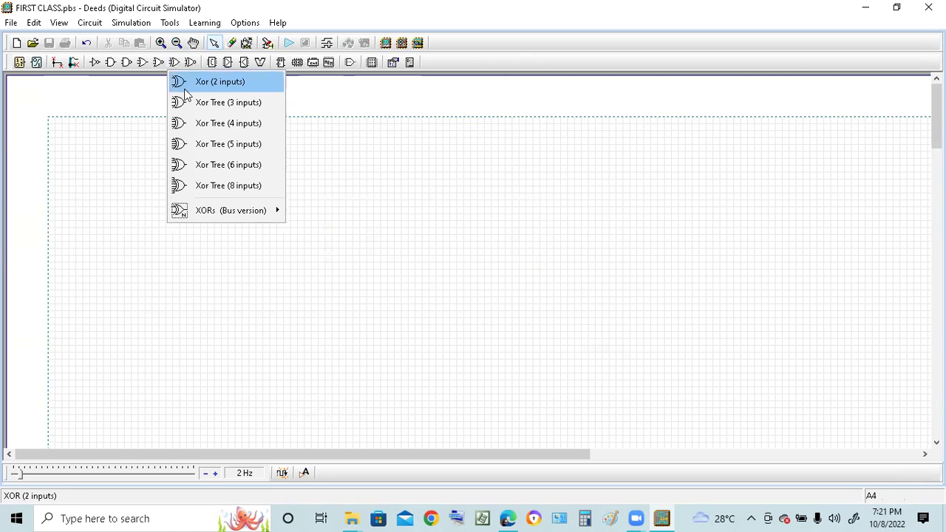
left_click(185, 83)
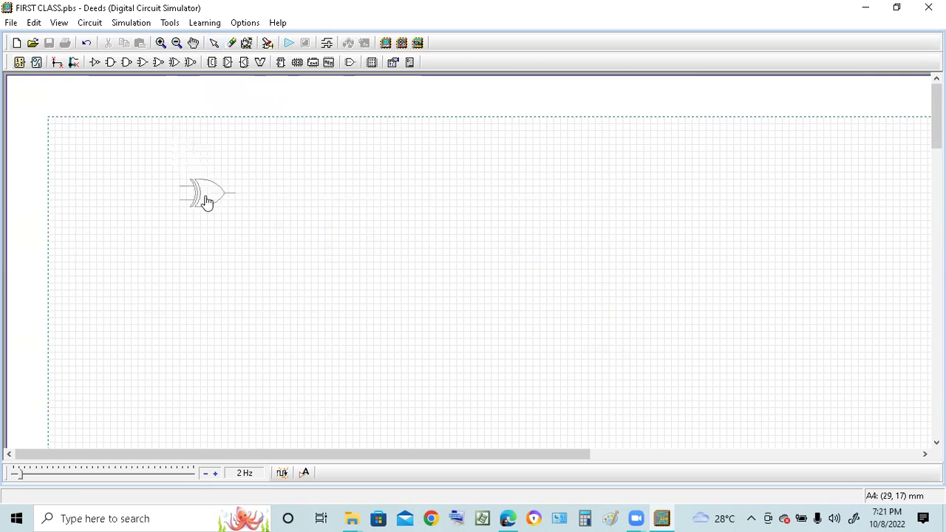
left_click(207, 200)
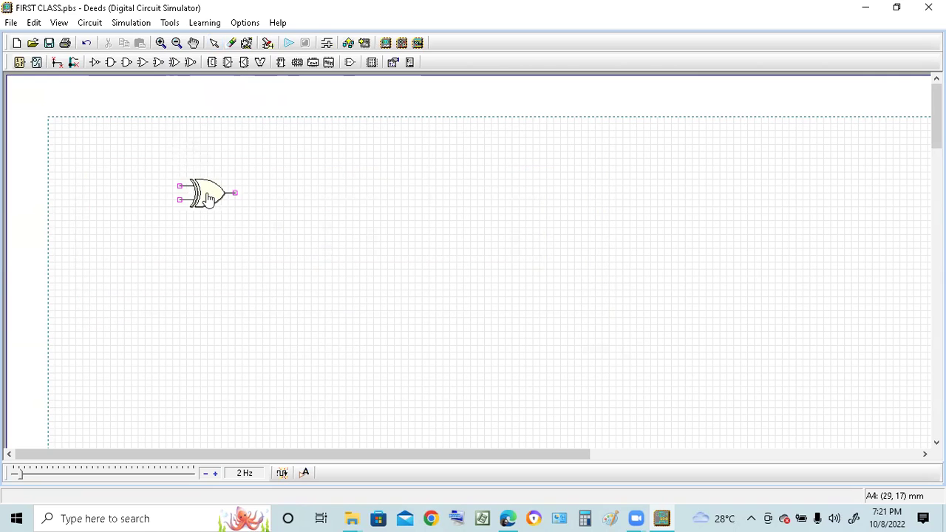
left_click(111, 63)
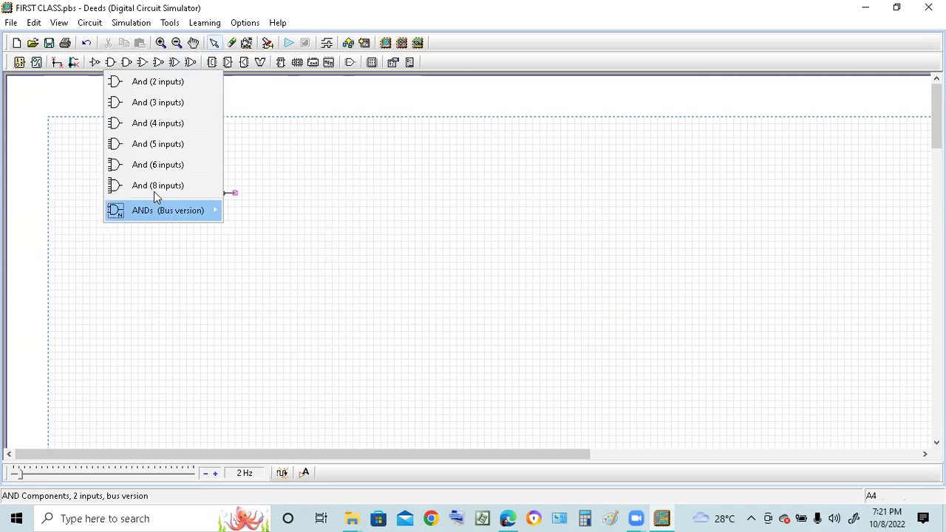
left_click(140, 81)
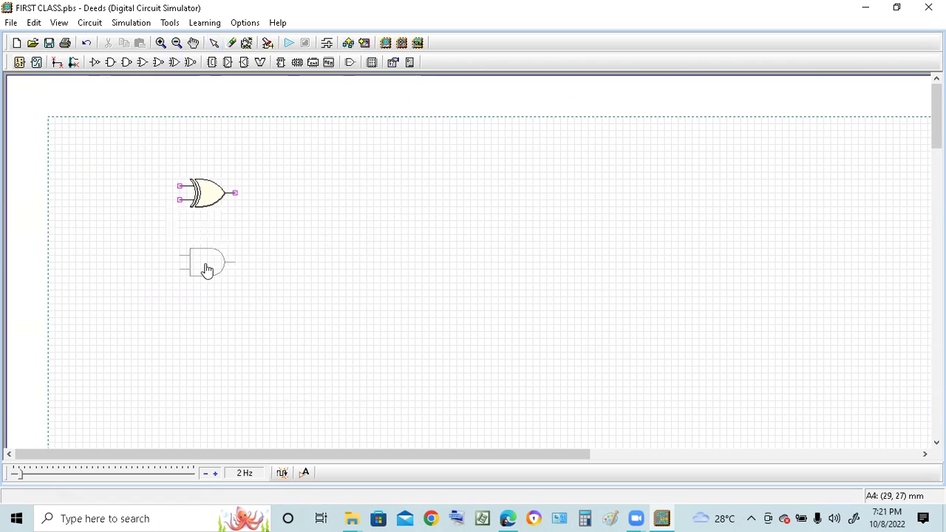
left_click(209, 270)
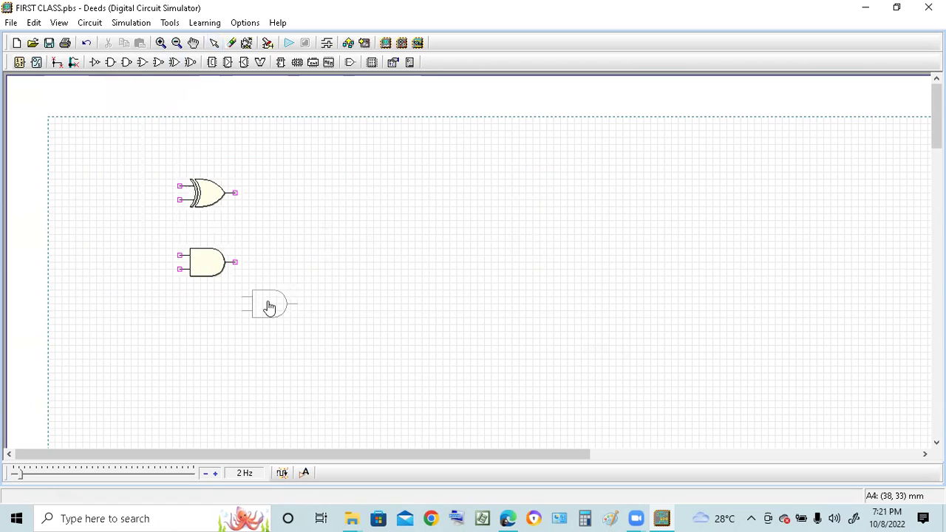
key("Escape")
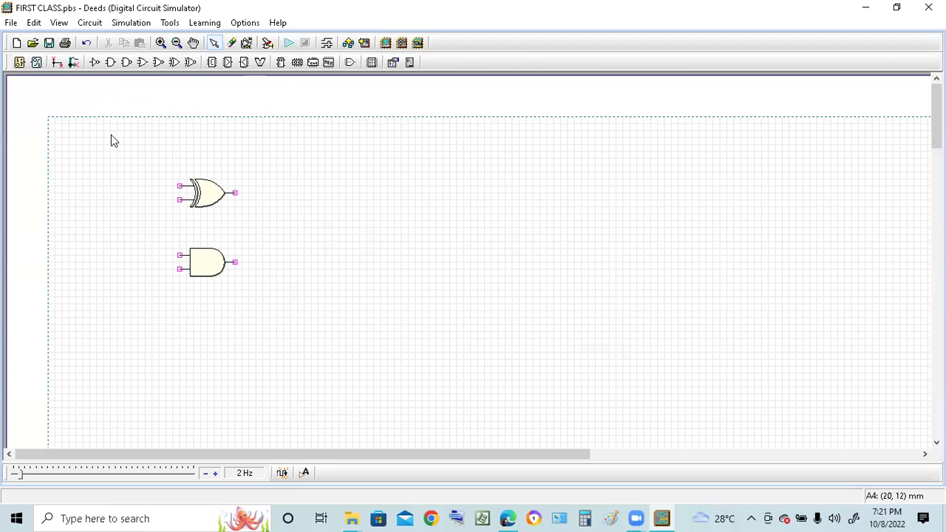
- Wire the upper input of the XOR gate to the upper input of the AND gate
left_click(57, 63)
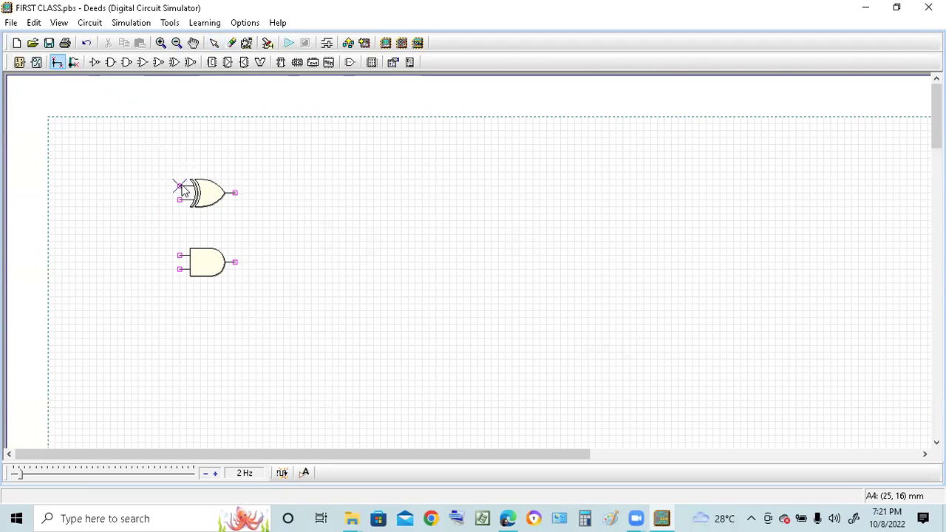
left_click_drag(185, 190, 127, 192)
left_click(125, 190)
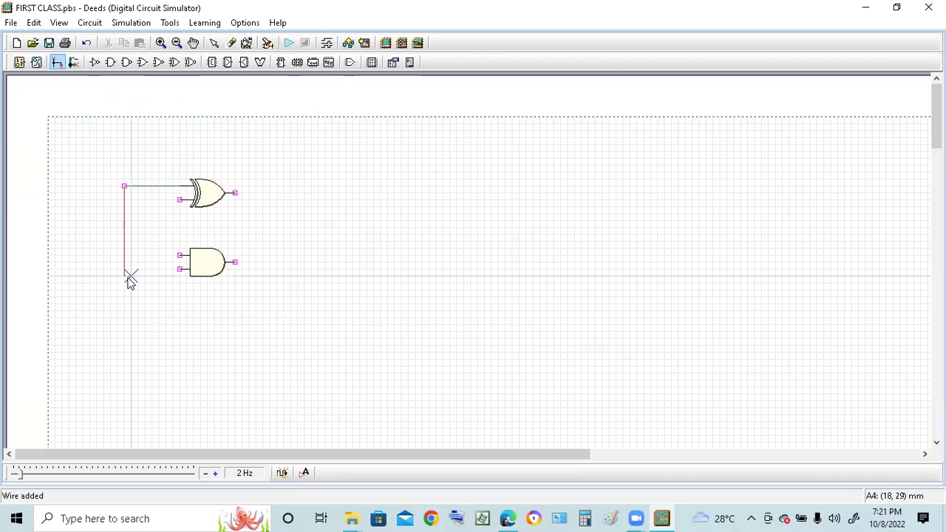
left_click(179, 260)
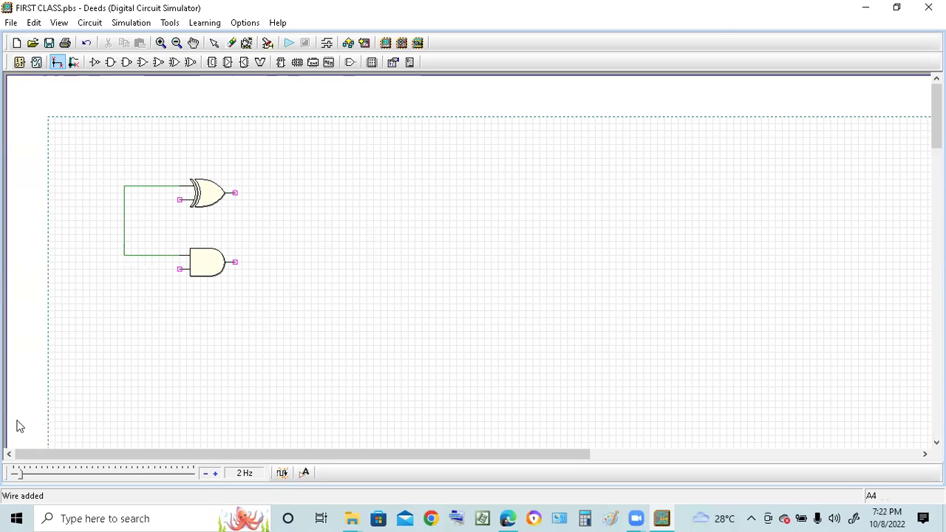
- Wire the lower input of the XOR gate to the lower input of the AND gate, inside the first wire loop
left_click(55, 64)
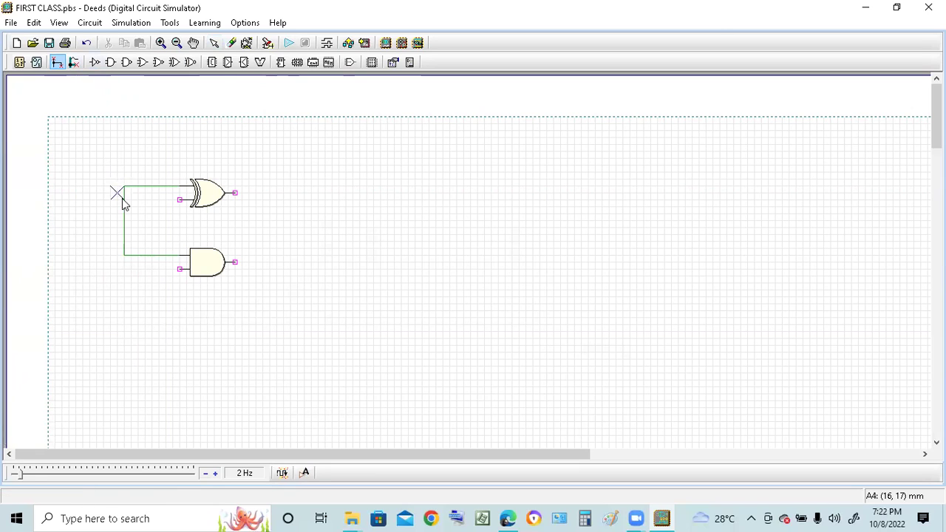
left_click(179, 199)
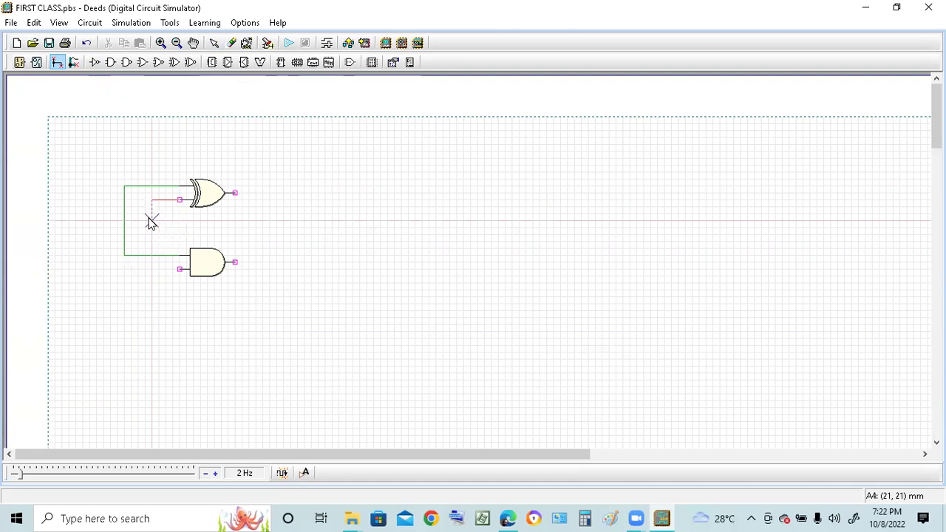
left_click(145, 229)
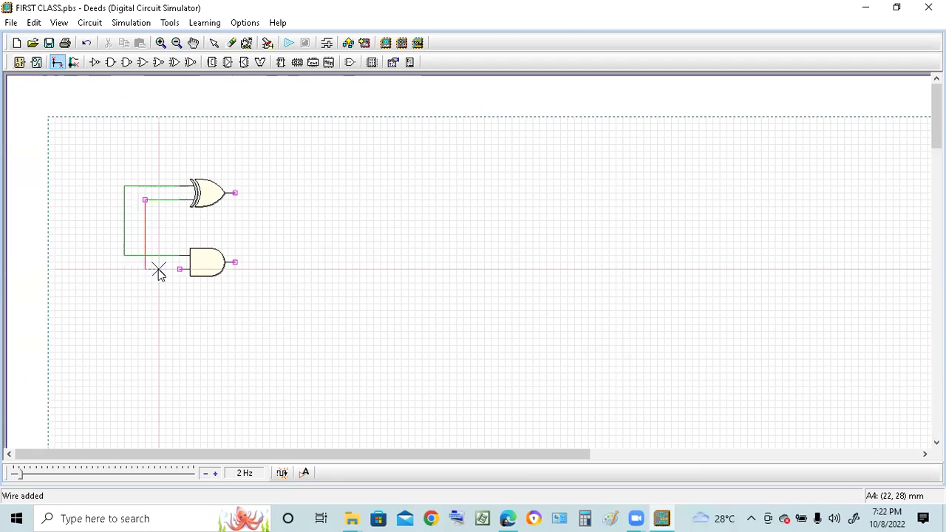
left_click(181, 270)
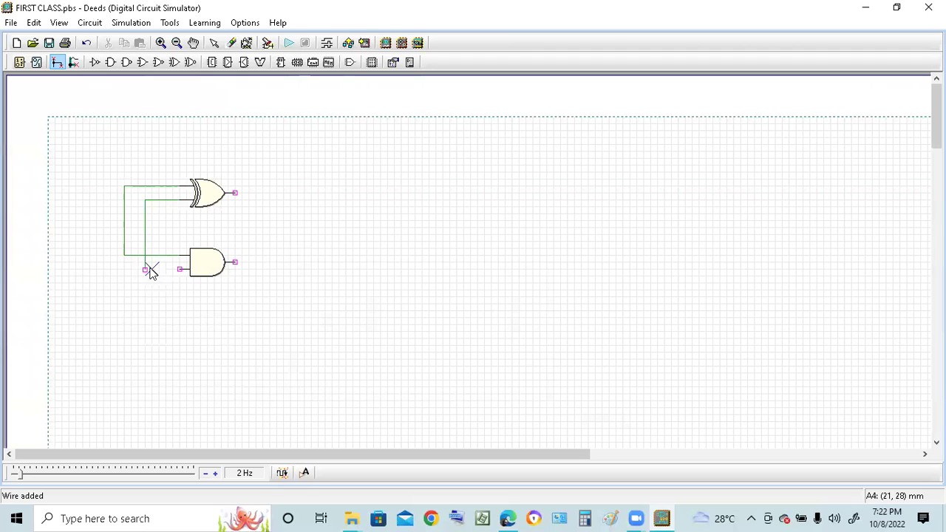
left_click(180, 271)
key("Escape")
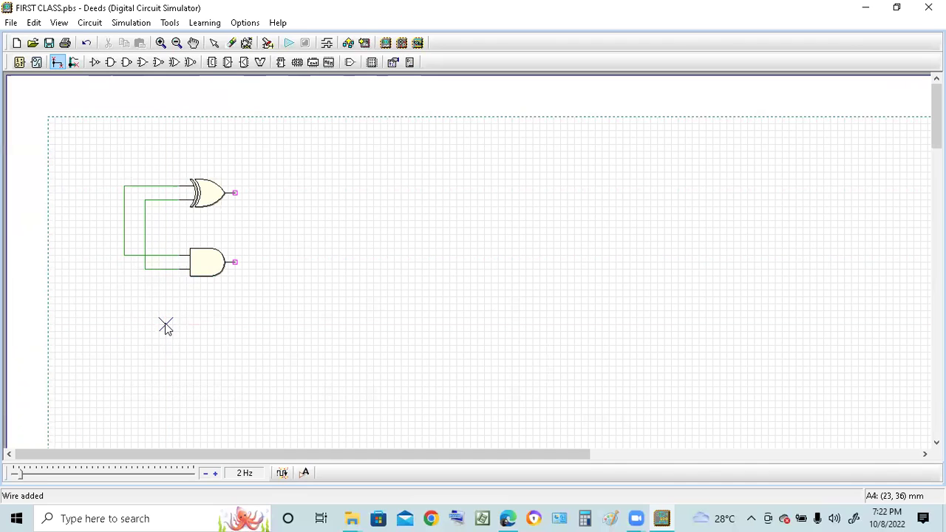
key("Escape")
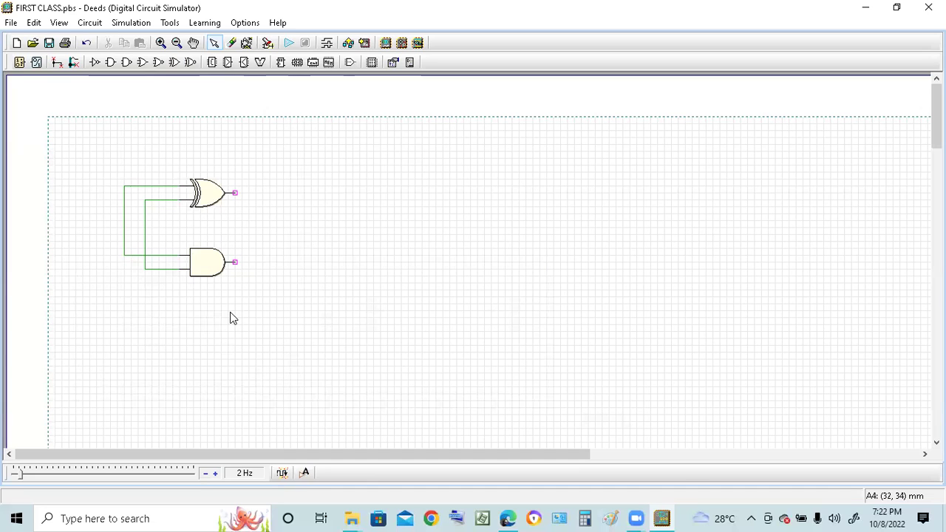
- Place a switch input to the left of the XOR gate and label it A
left_click(20, 64)
left_click(62, 82)
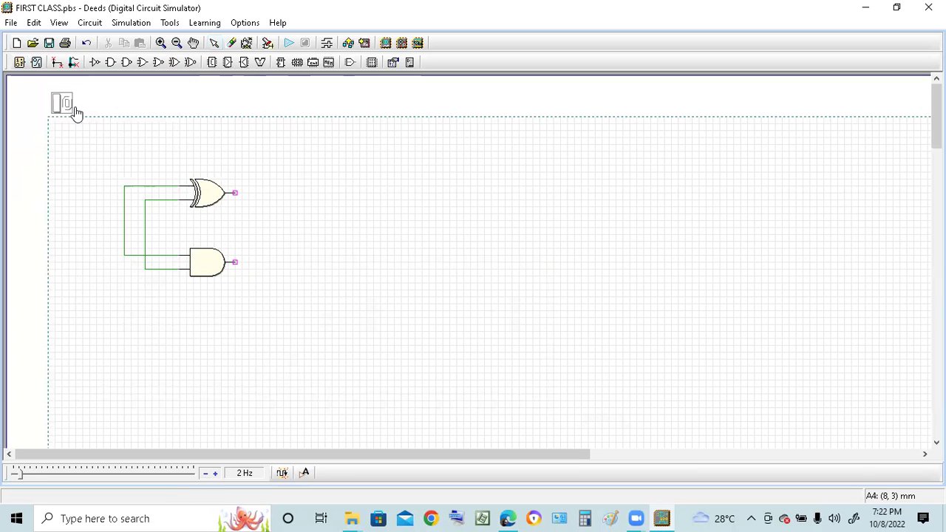
left_click(87, 201)
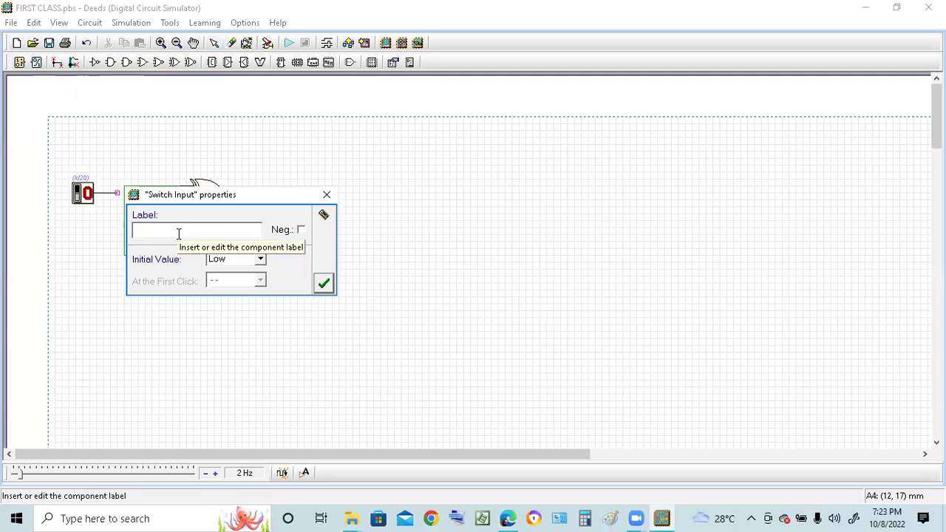
type("A")
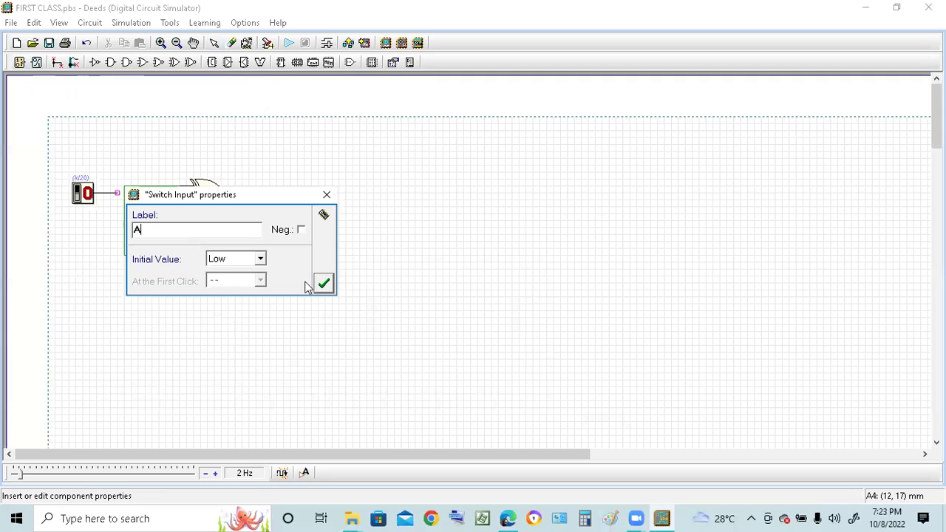
left_click(323, 285)
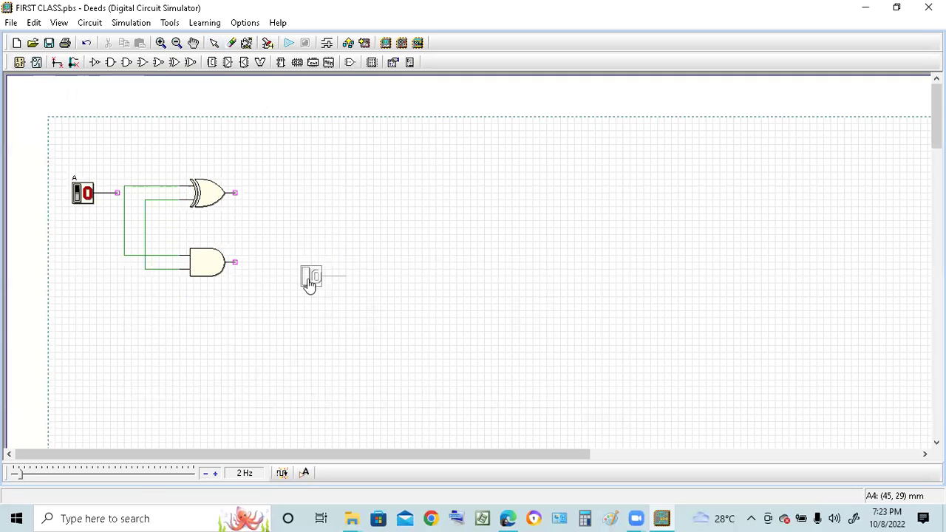
- Place a second switch input below switch A and label it B
left_click(81, 255)
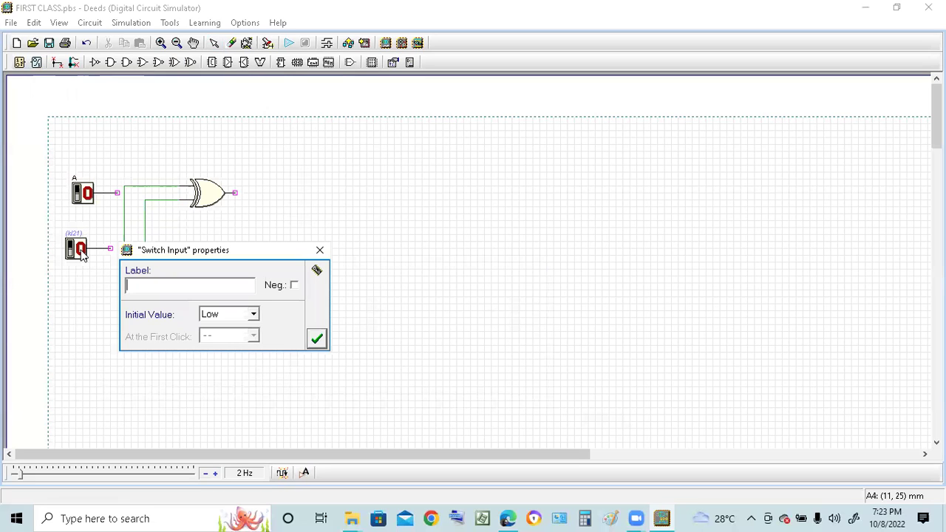
type("B")
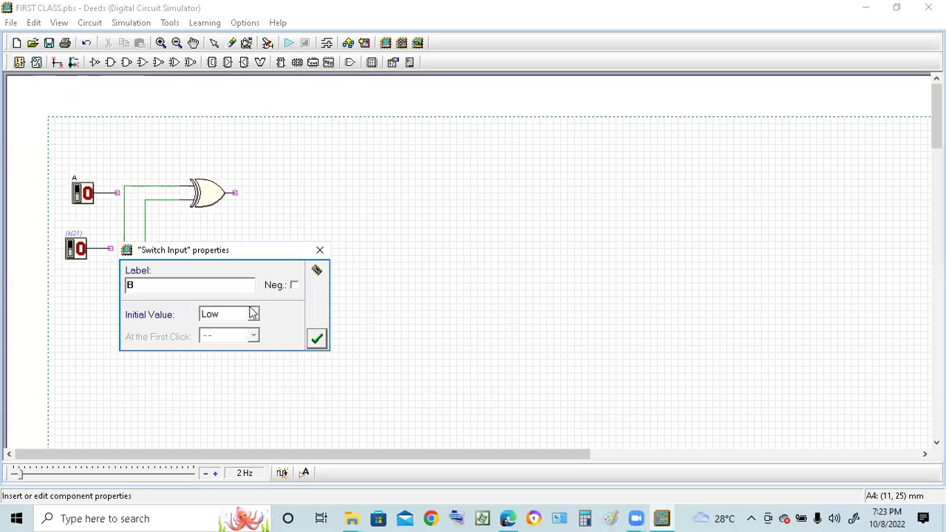
left_click(317, 340)
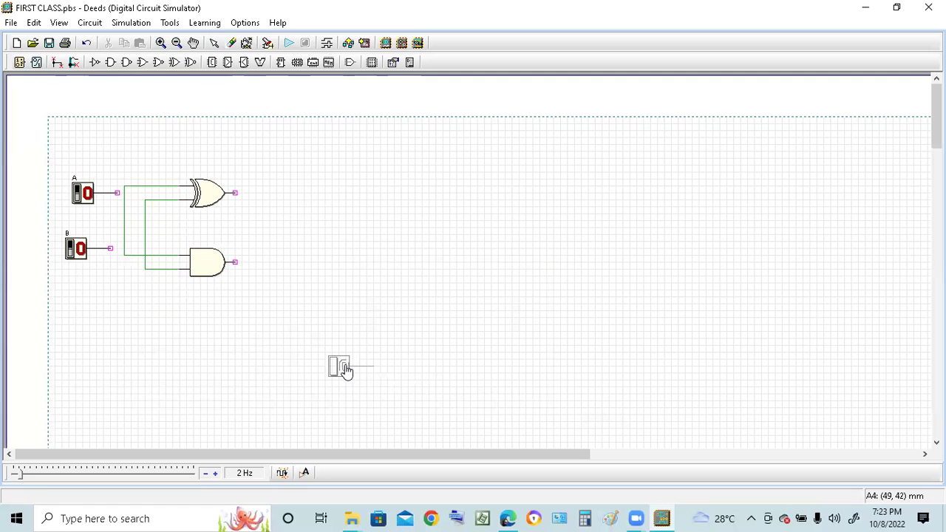
key("Escape")
- Move the whole circuit, with both switches and gates, to the right toward the middle of the sheet
left_click_drag(412, 345, 57, 162)
left_click_drag(152, 211, 378, 236)
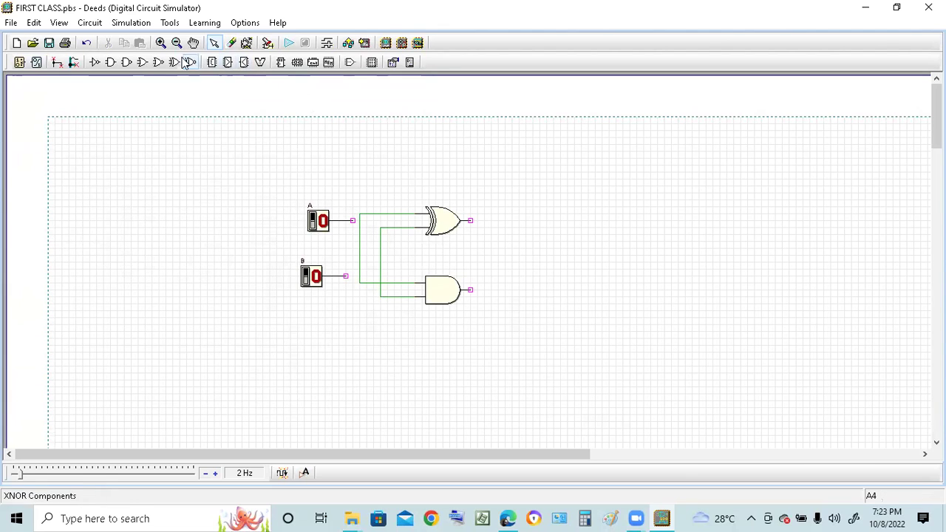
left_click(160, 45)
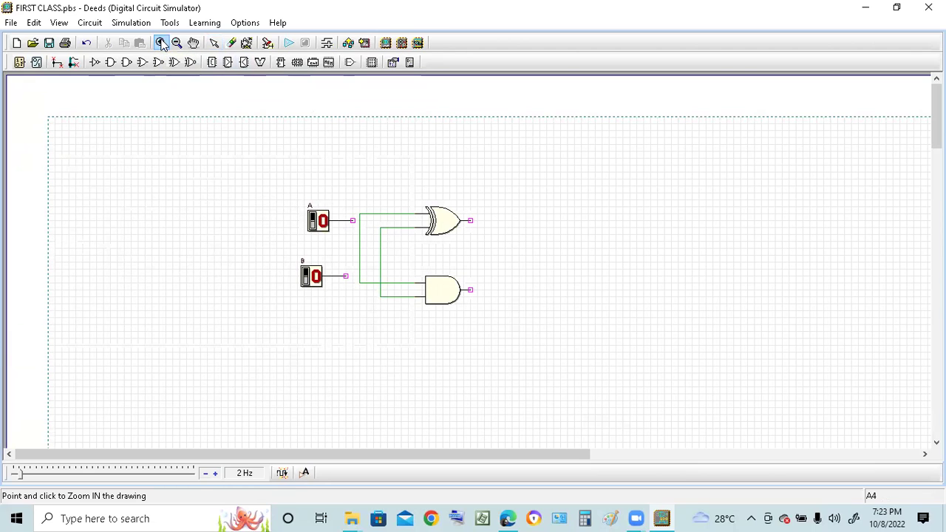
left_click(171, 136)
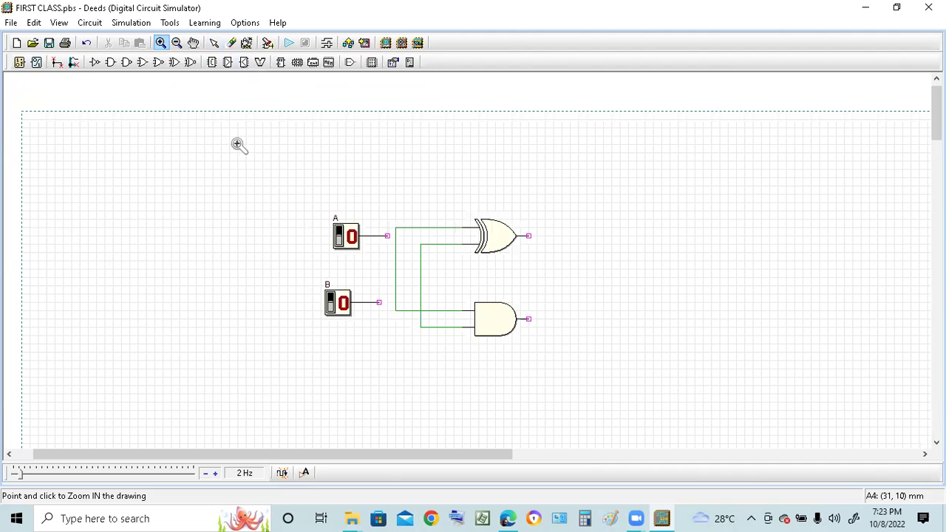
- Place a one-bit output to the right of the XOR gate and label it SUM
left_click(363, 198)
left_click(363, 199)
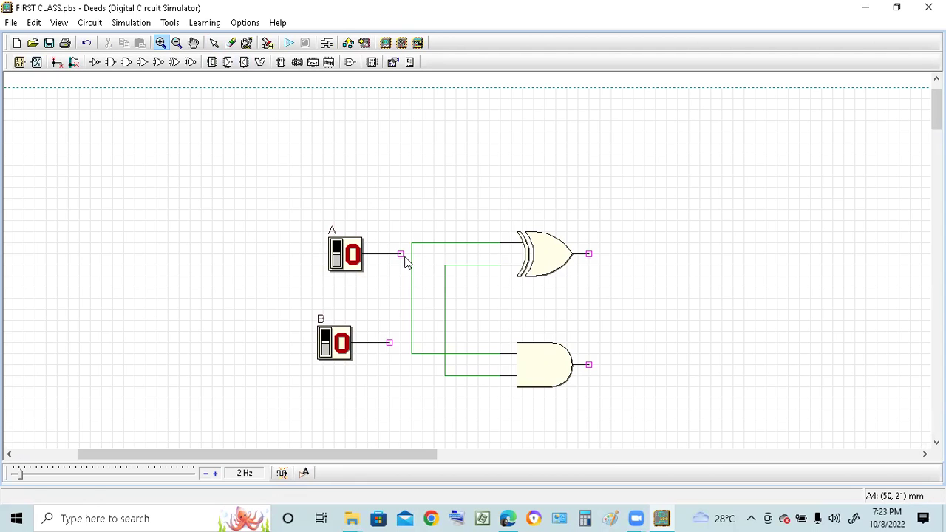
left_click(37, 62)
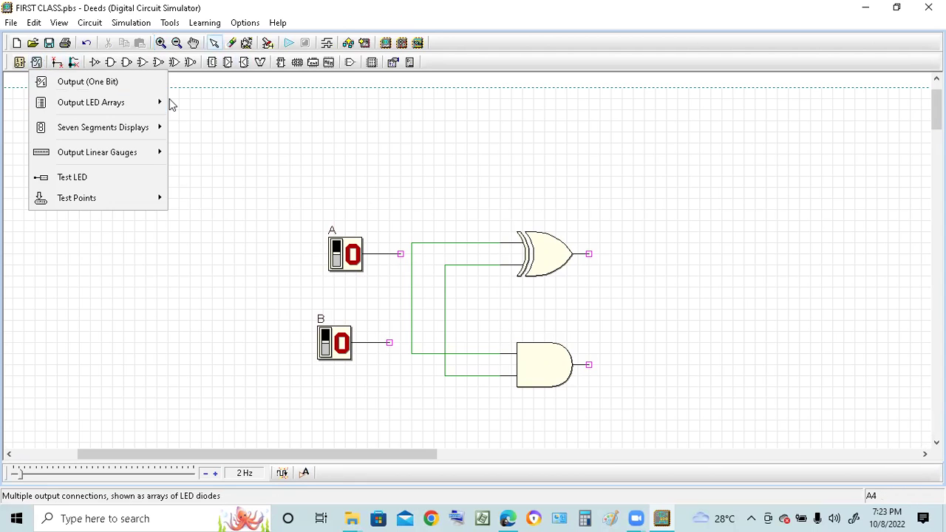
left_click(81, 81)
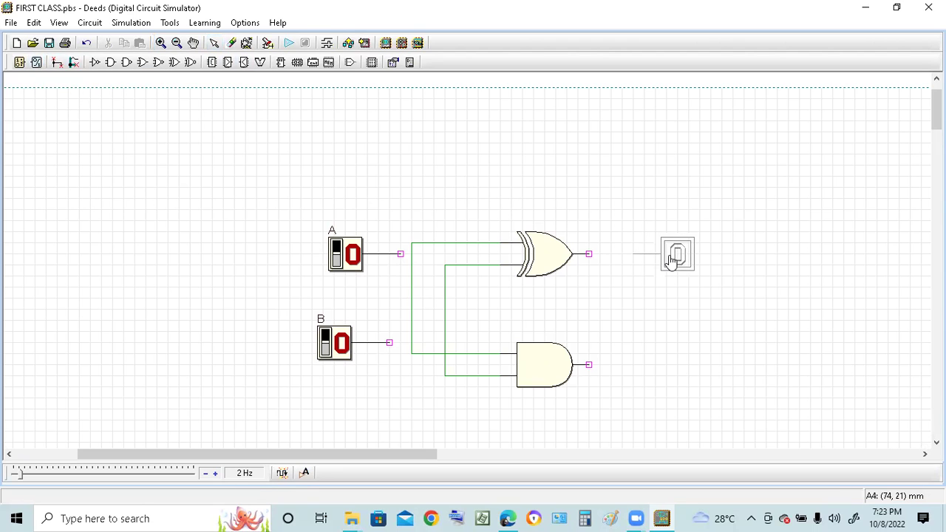
left_click(671, 256)
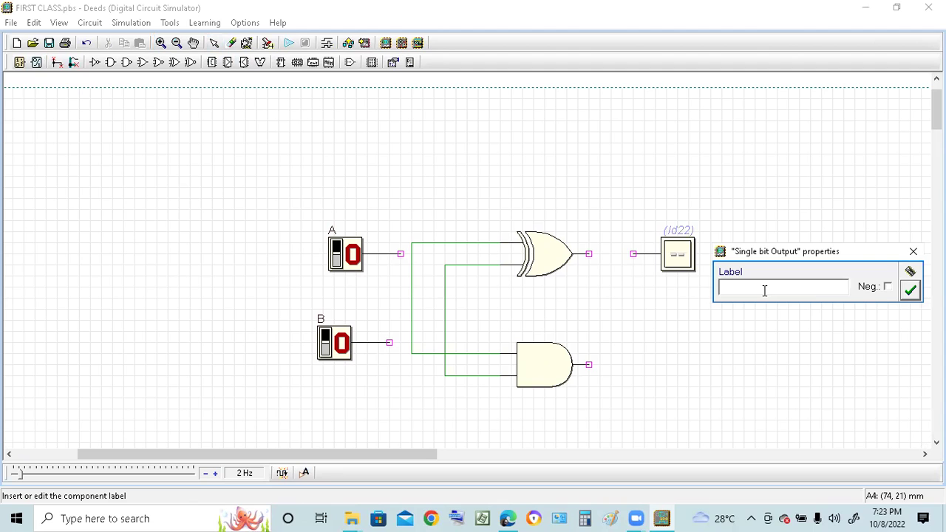
type("SUM")
left_click(910, 290)
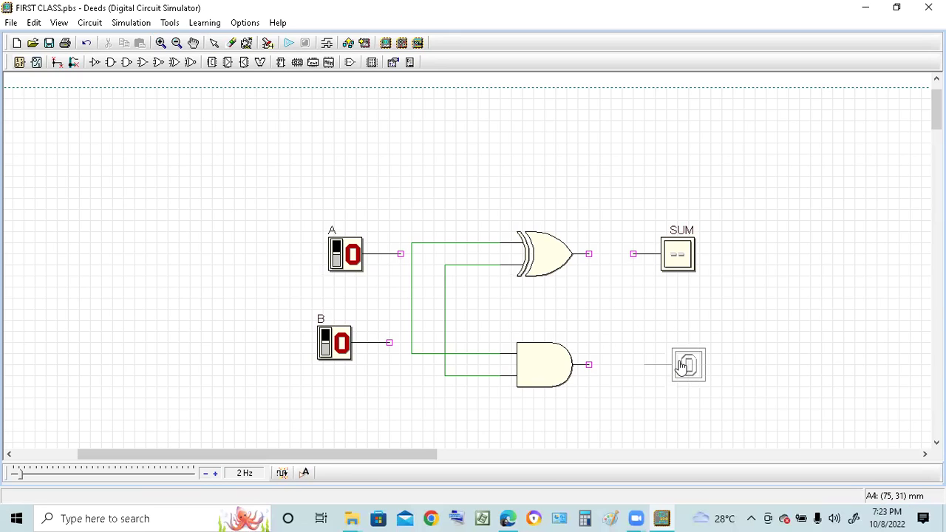
- Place a second one-bit output to the right of the AND gate and label it CARRY
left_click(678, 371)
type("CARRY")
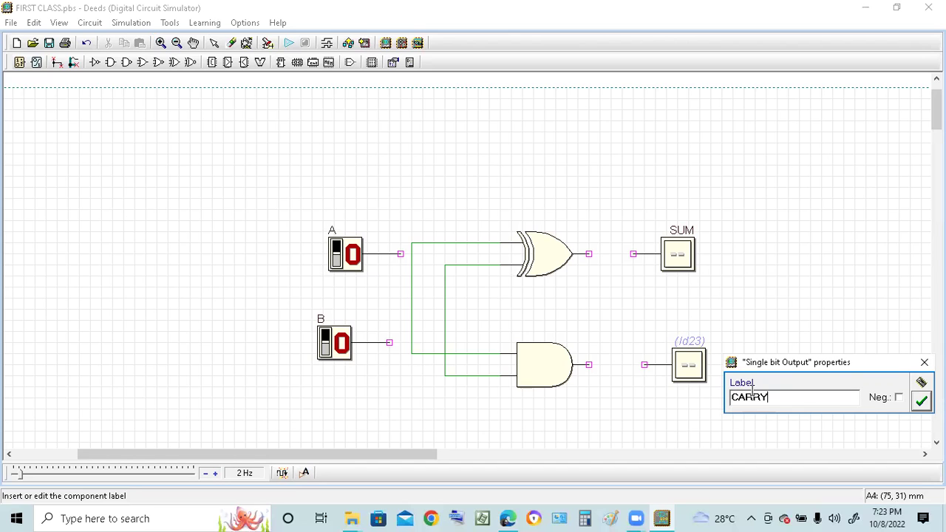
left_click(921, 400)
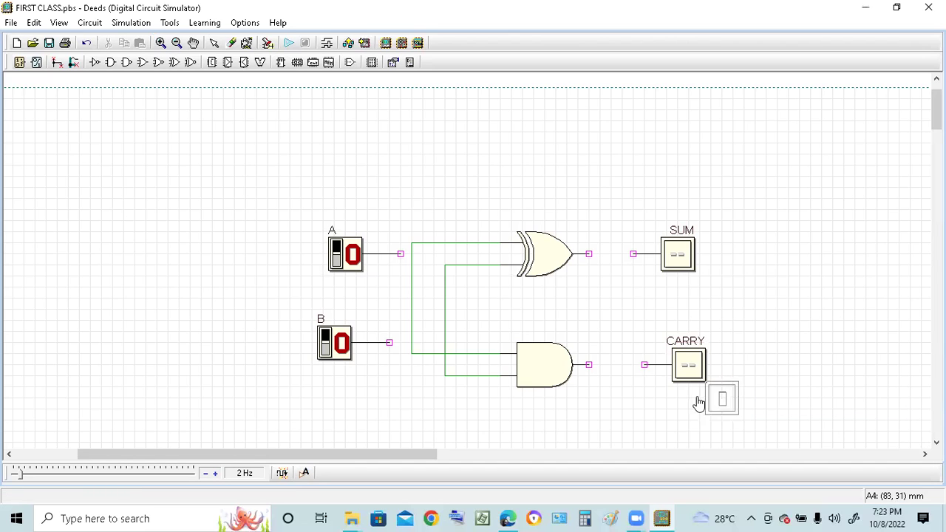
key("Escape")
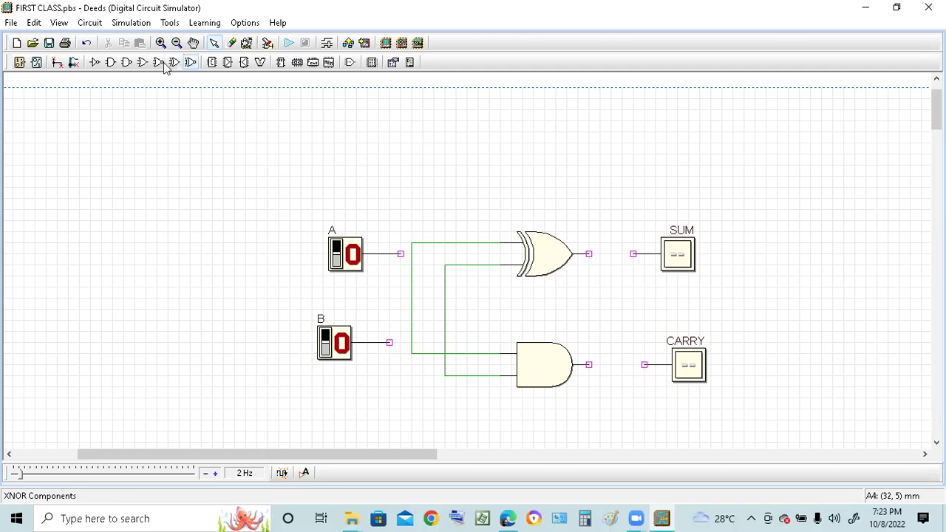
- Wire the XOR gate's output to SUM and the AND gate's output to CARRY
left_click(57, 62)
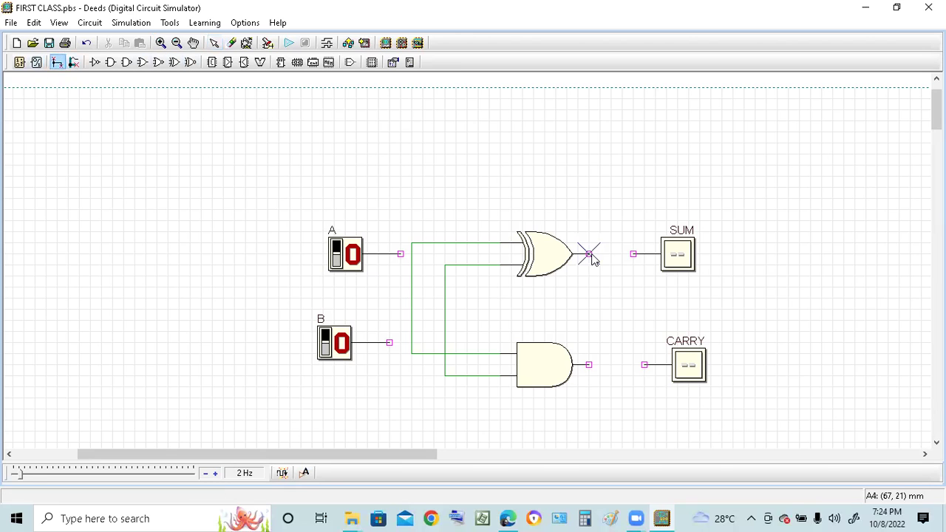
left_click_drag(591, 257, 637, 258)
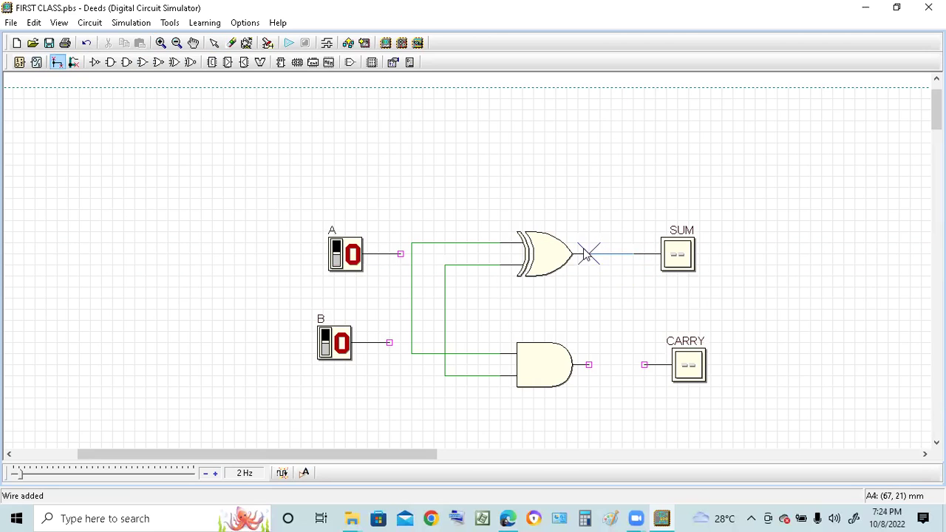
left_click_drag(643, 364, 589, 368)
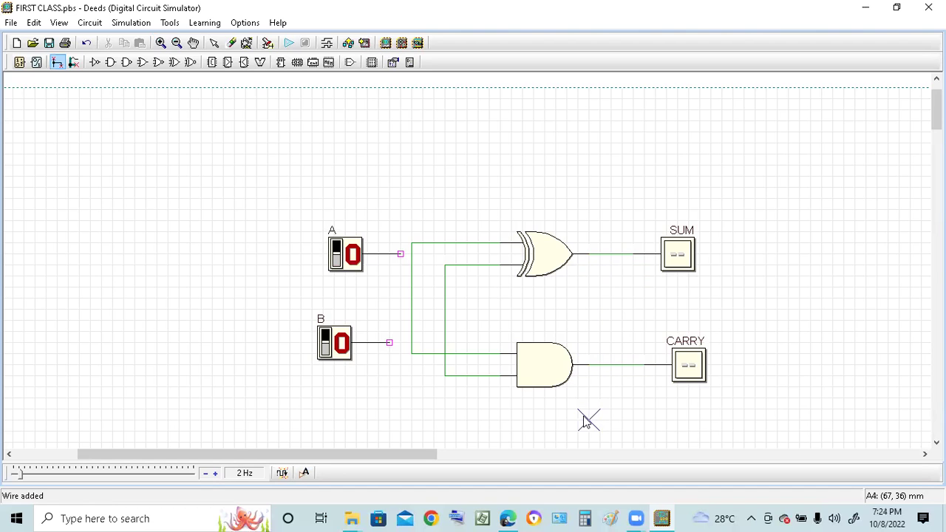
key("Escape")
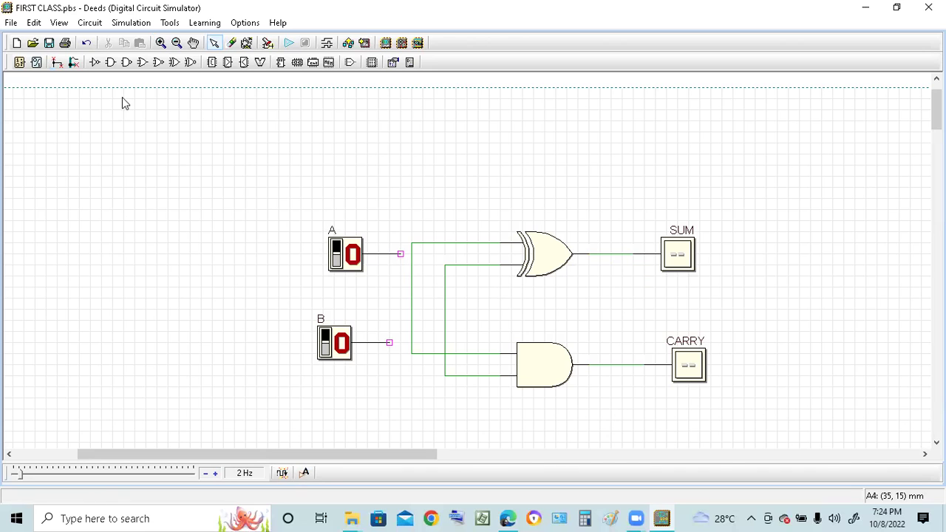
- Wire switch A to the outer loop joining the gates' upper inputs, and switch B to the inner loop joining their lower inputs
left_click(57, 62)
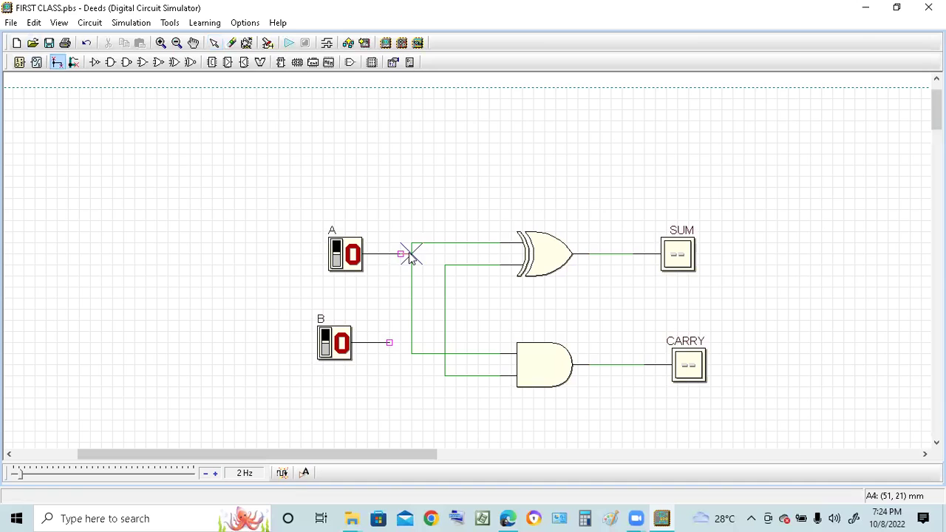
left_click(411, 254)
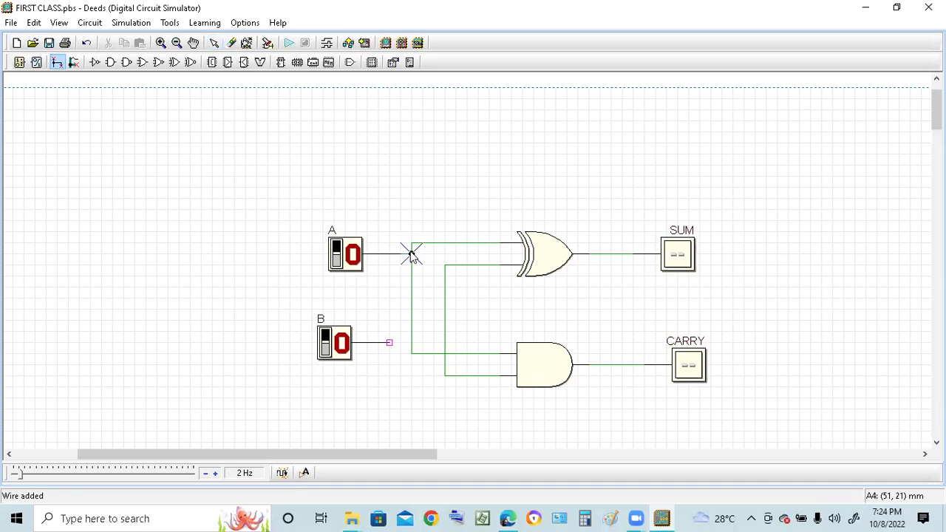
left_click(389, 344)
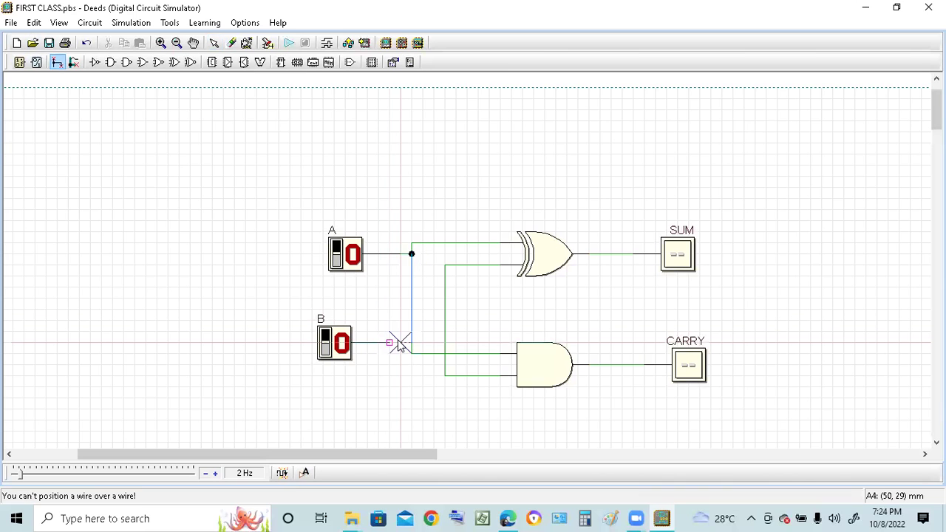
left_click(411, 350)
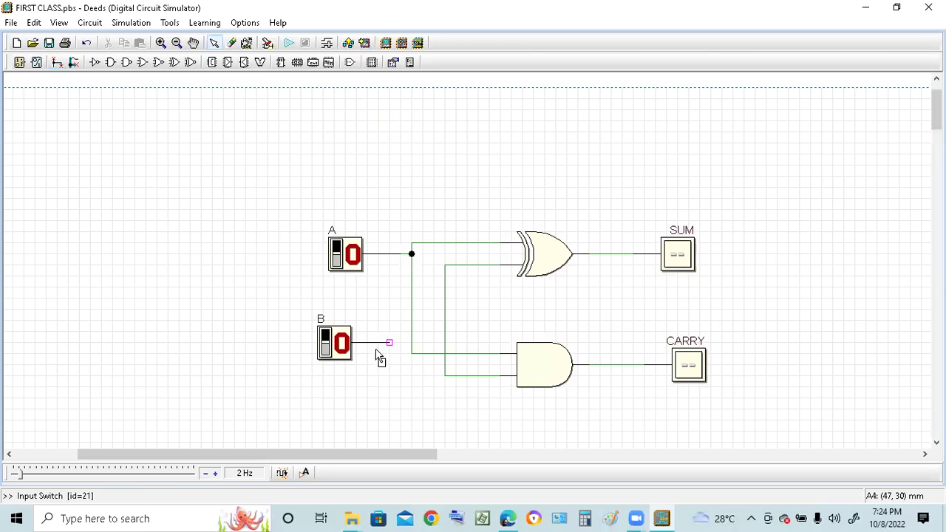
left_click(57, 65)
left_click(57, 67)
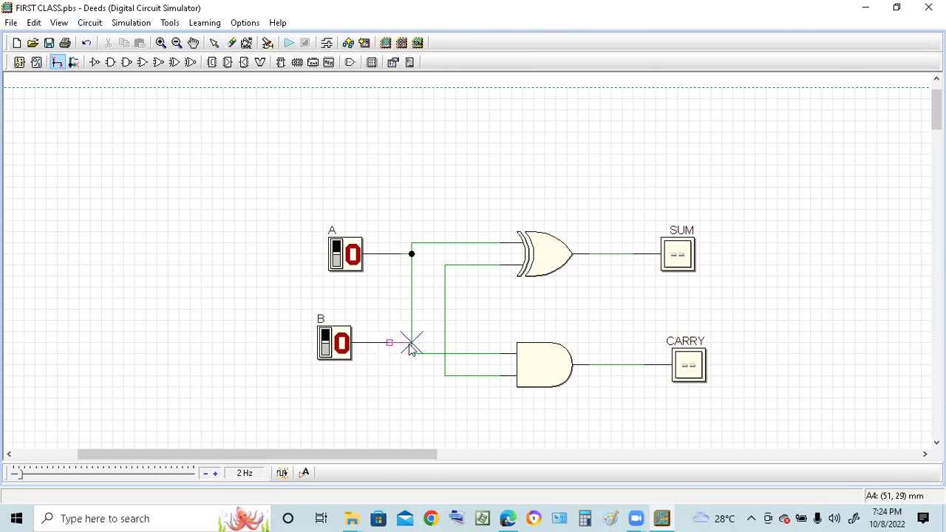
left_click(444, 343)
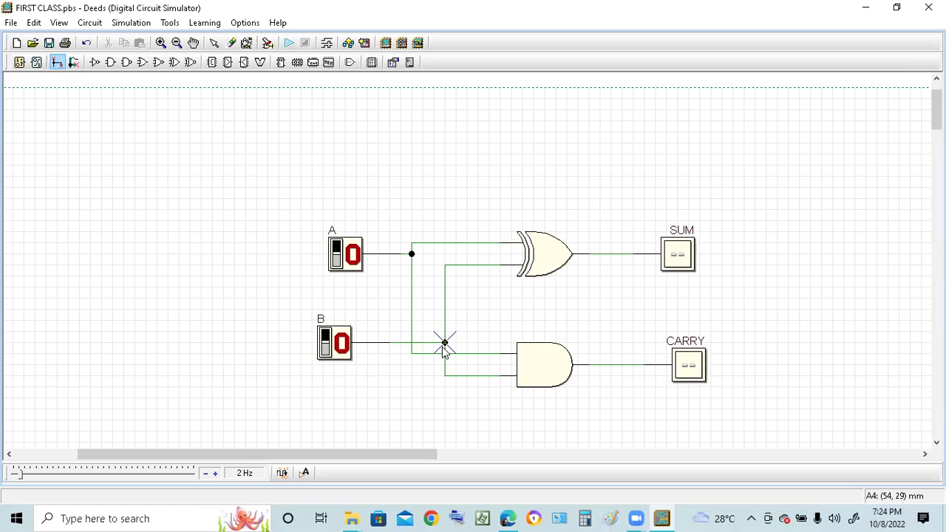
left_click(444, 342)
right_click(312, 412)
right_click(312, 411)
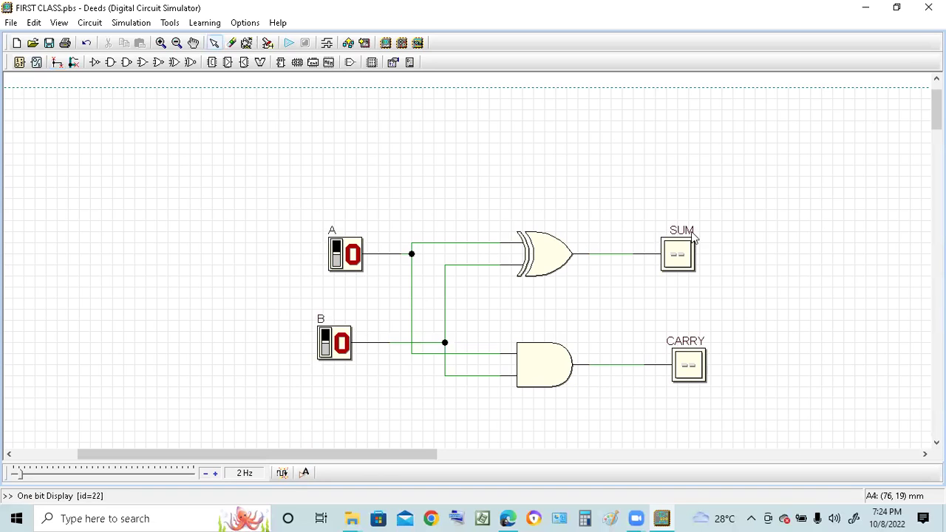
left_click(682, 364)
left_click_drag(681, 365, 689, 365)
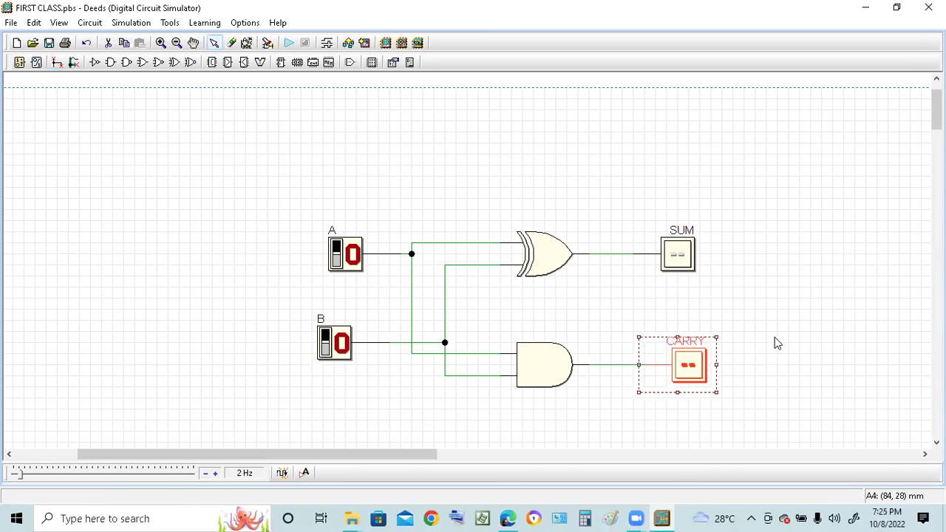
left_click(715, 431)
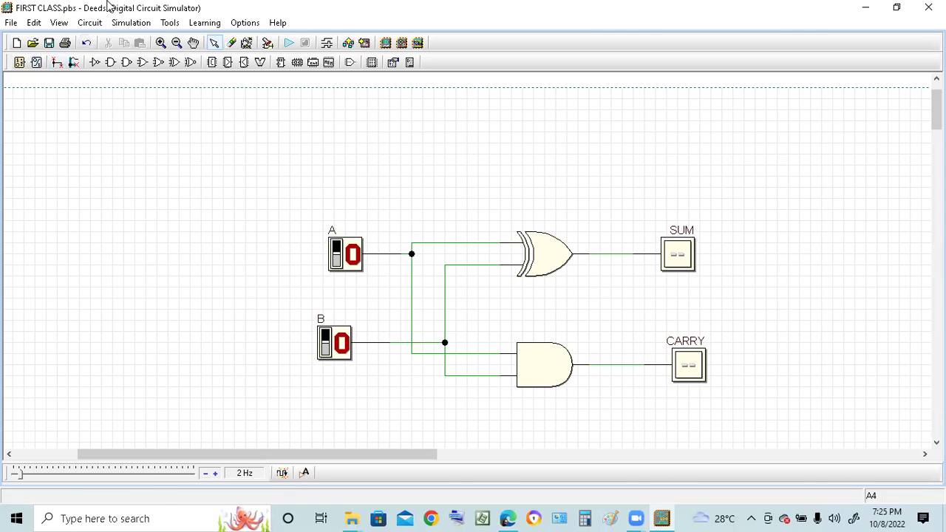
left_click(231, 44)
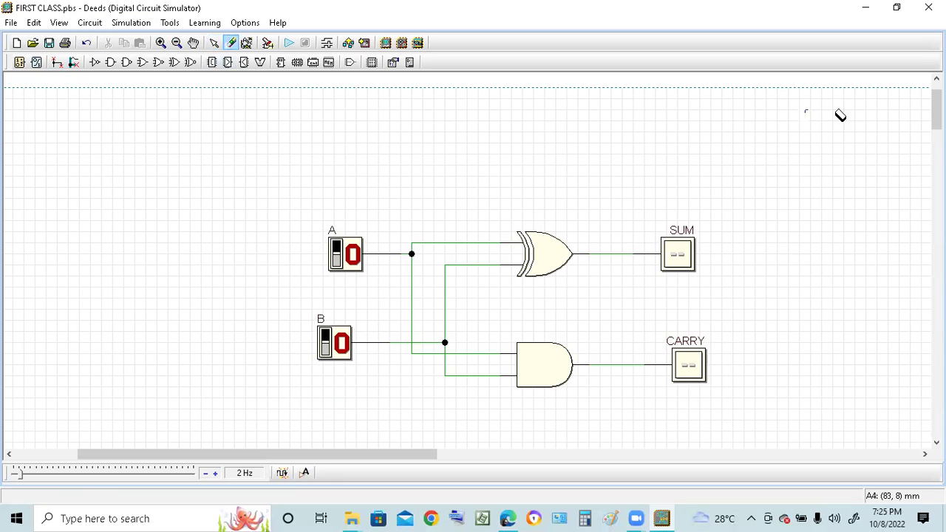
left_click(806, 118)
left_click(813, 196)
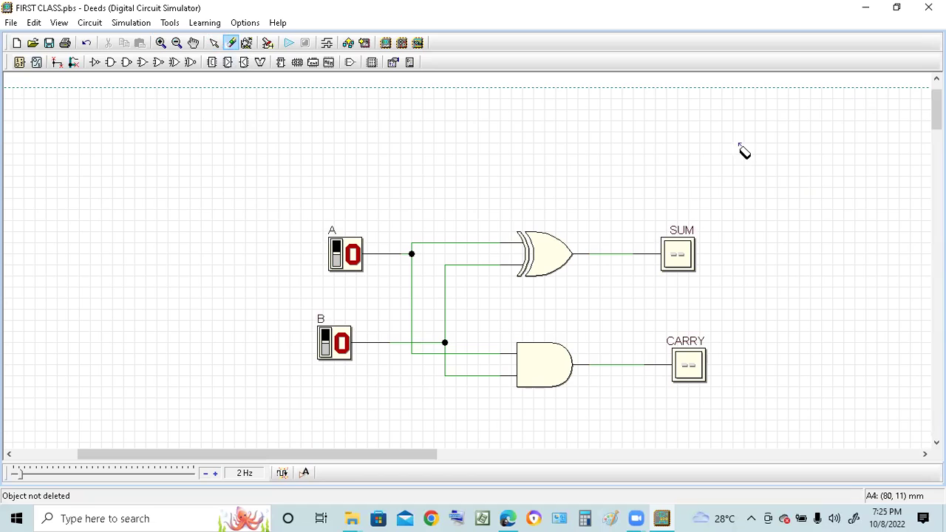
key("Escape")
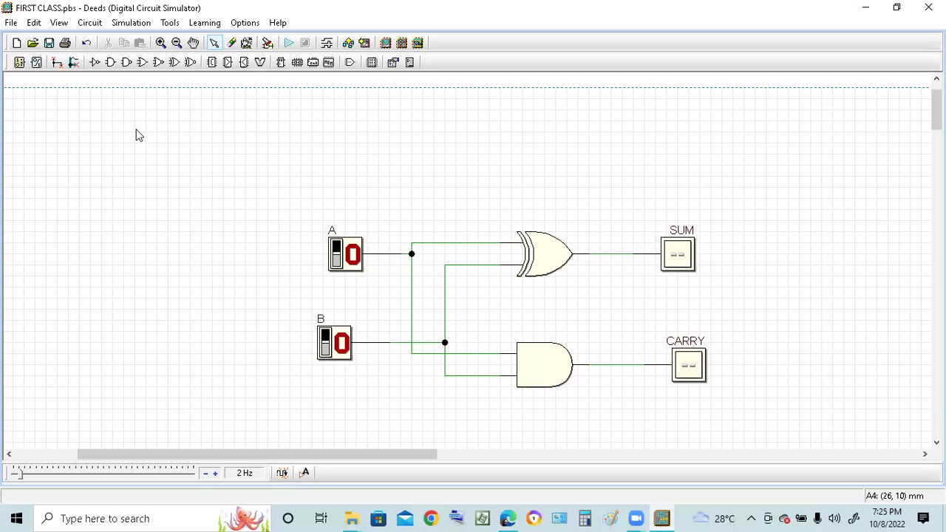
- Move switch A directly above switch B and try to rewire its output to the outer loop's junction
left_click(342, 248)
mouse_move(342, 248)
left_mouse_down()
mouse_move(320, 244)
mouse_move(331, 253)
left_mouse_up()
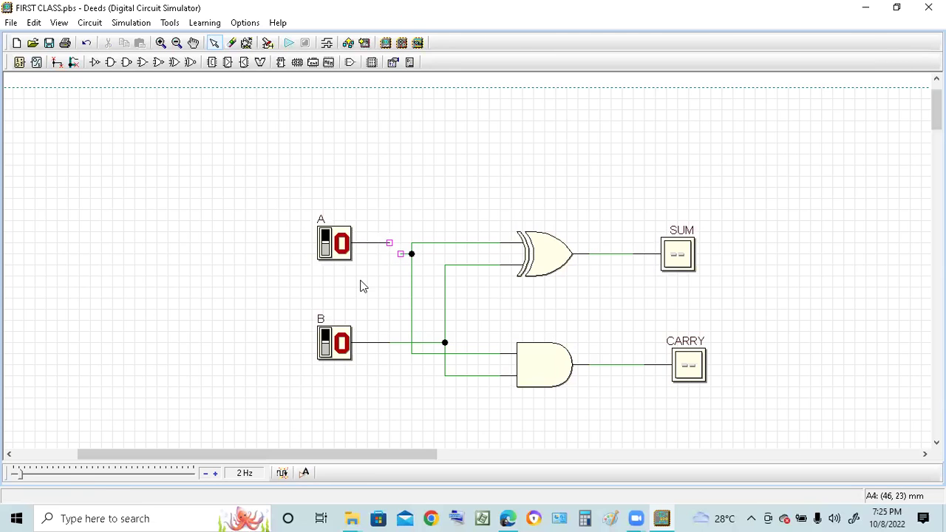
left_click(57, 64)
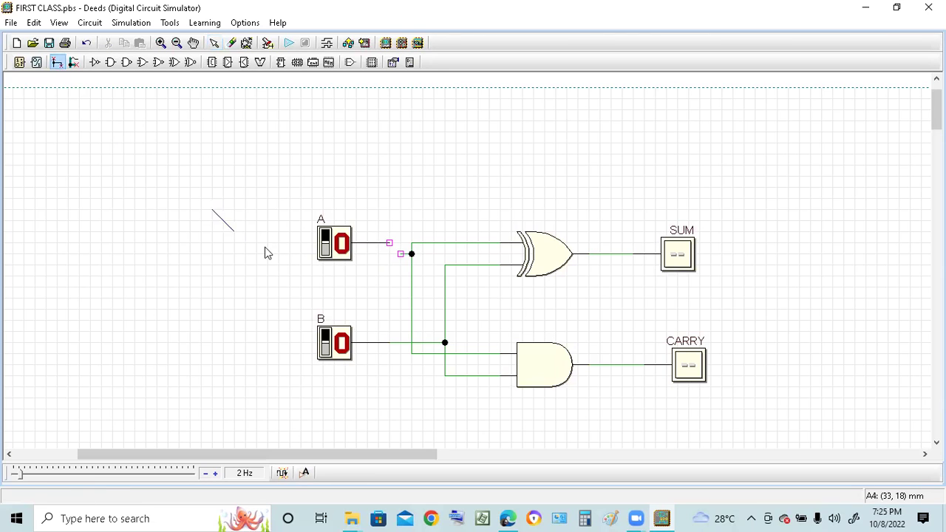
left_click_drag(390, 244, 400, 254)
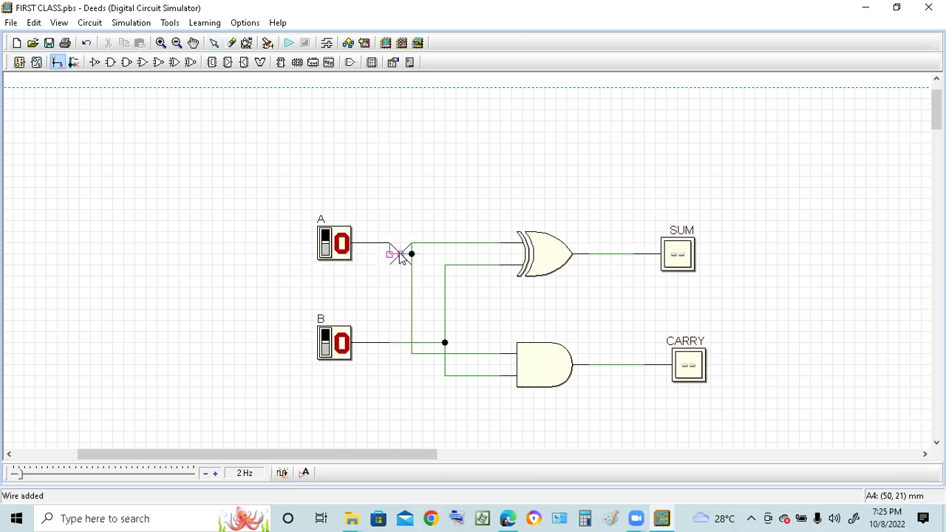
left_click(411, 254)
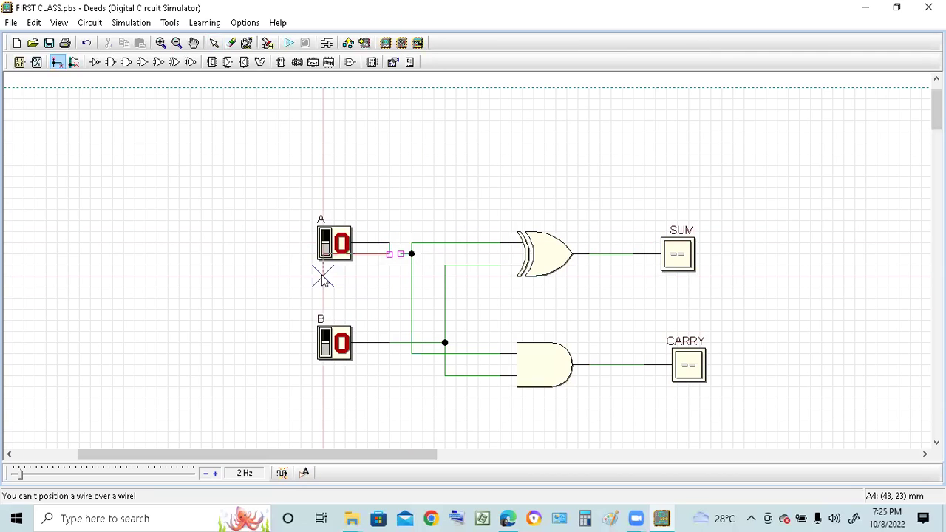
key("Escape")
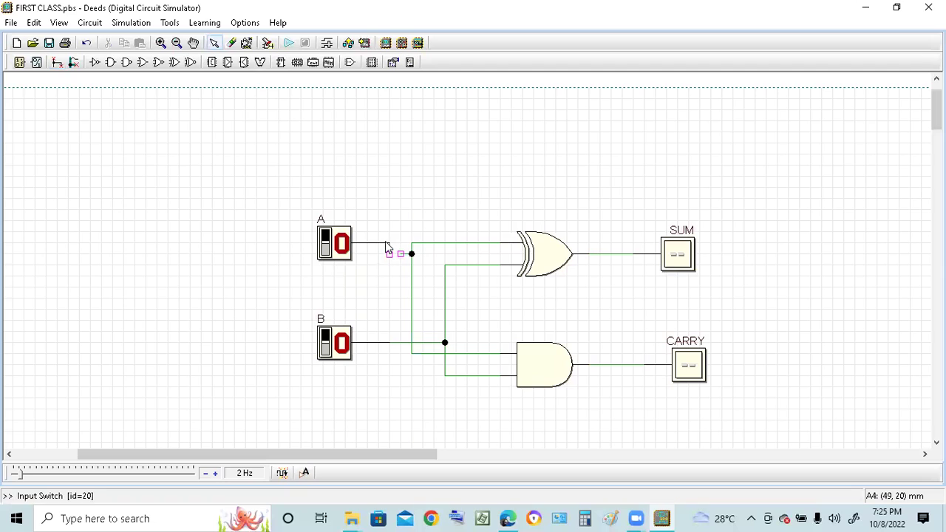
- Delete the short wire stub at switch A's output and try again to wire the switch to the outer loop
left_click(392, 254)
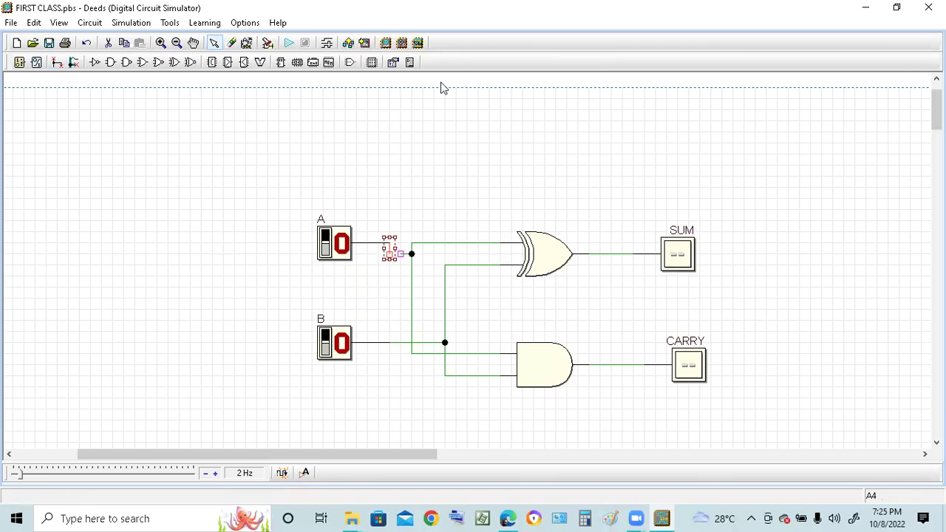
key("Delete")
left_click(56, 63)
left_click_drag(388, 246, 399, 255)
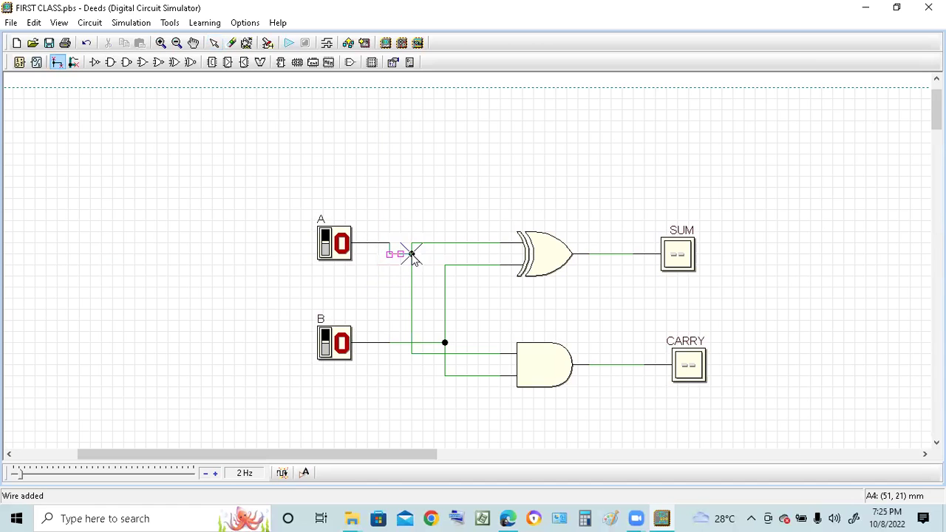
left_click(417, 243)
left_click(413, 253)
left_click(390, 256)
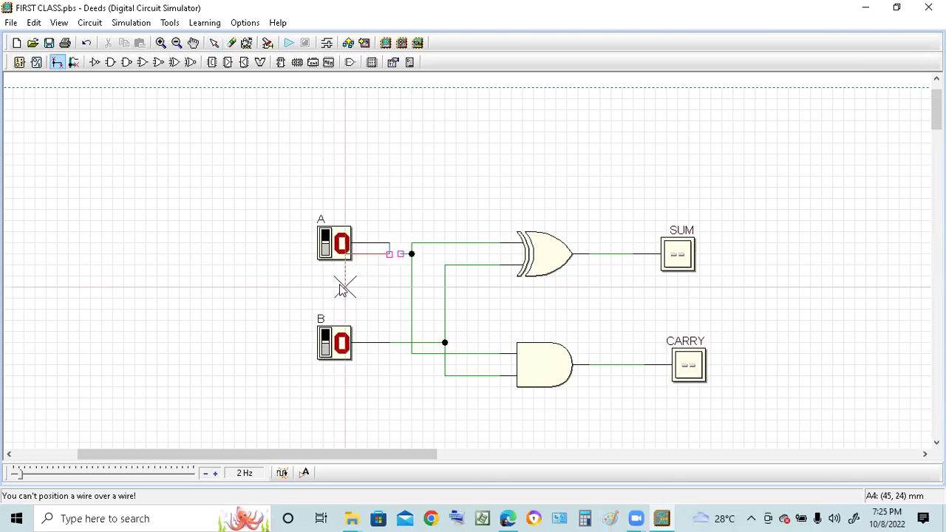
key("Escape")
- Remove switch A from the circuit along with the leftover wire stubs between it and the outer loop
left_click(385, 243)
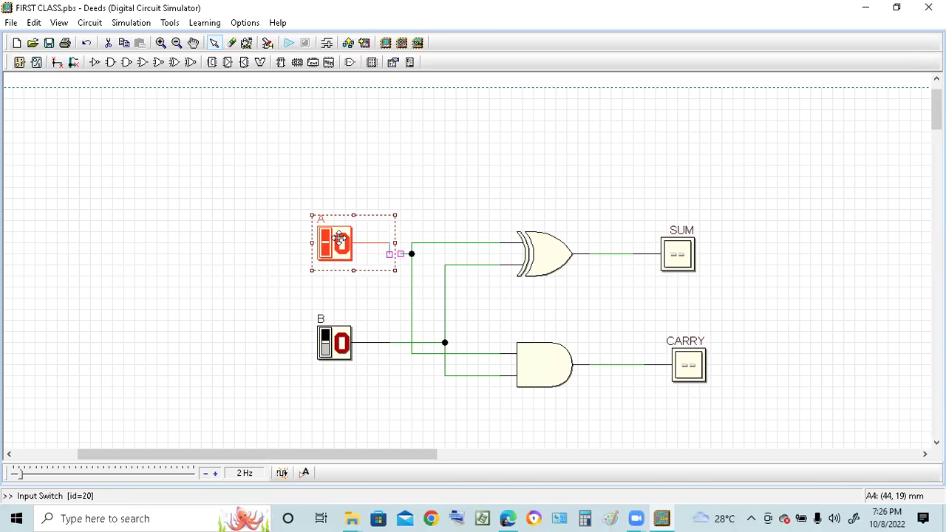
left_click(107, 44)
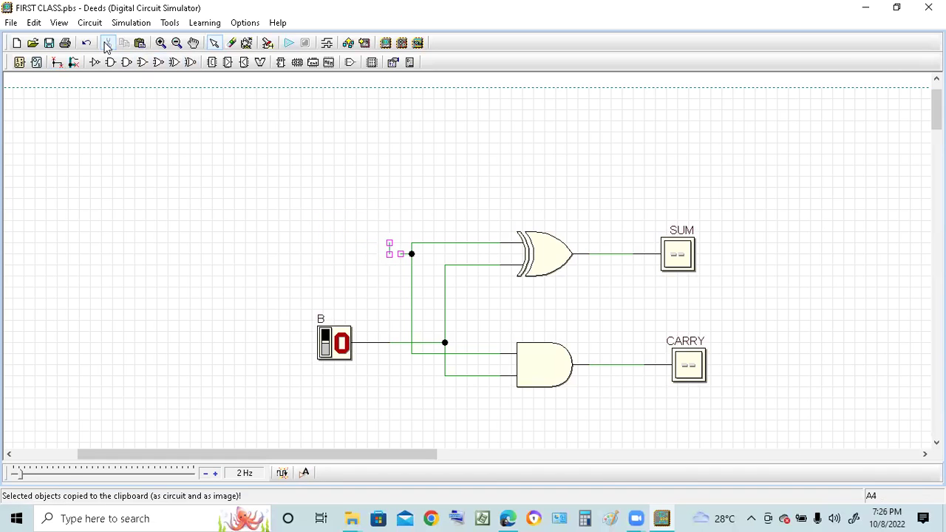
left_click(381, 240)
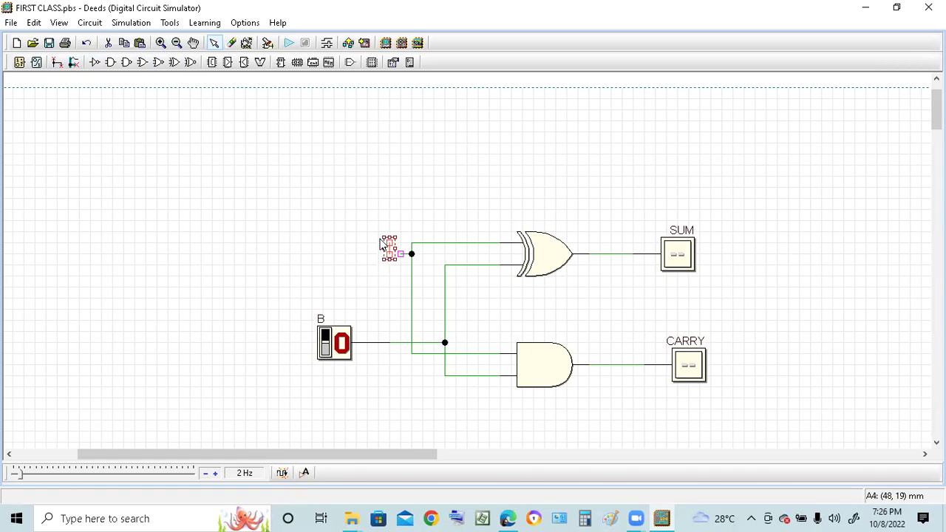
left_click(381, 244)
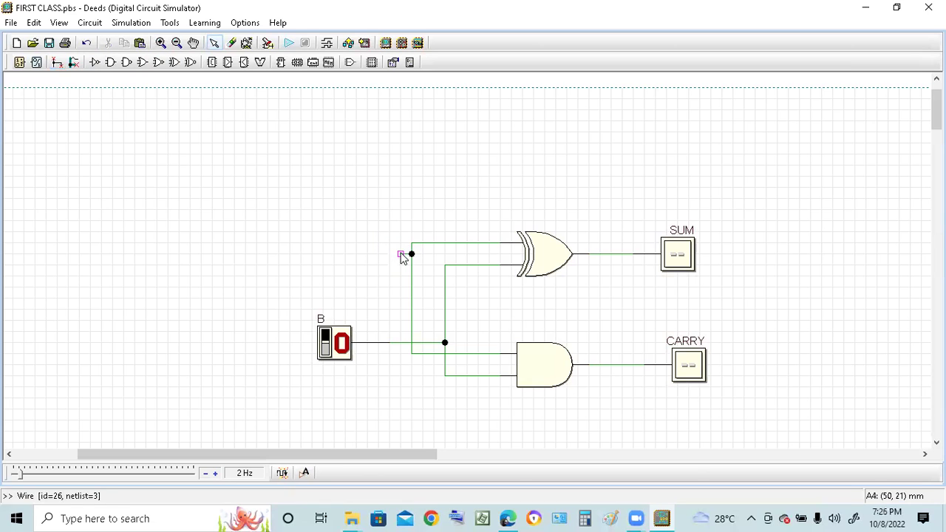
left_click(410, 255)
key("Delete")
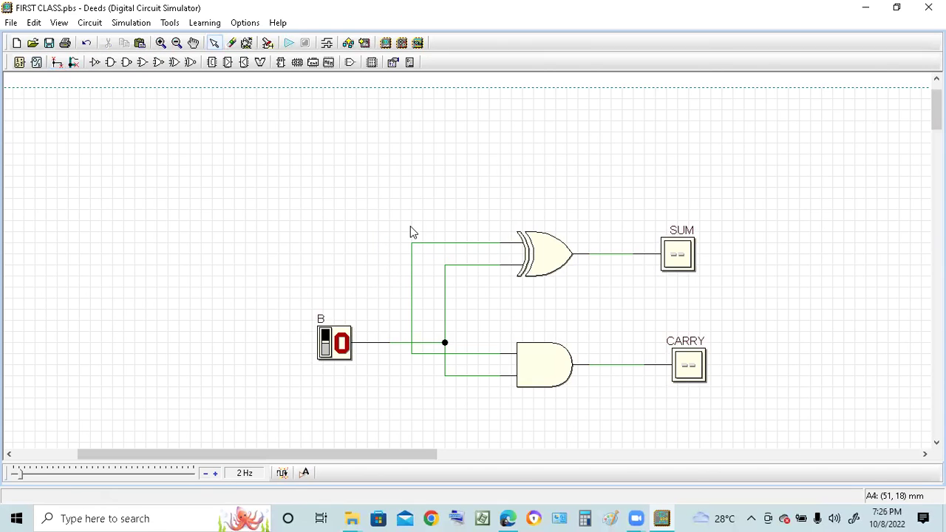
- Place one new input switch above switch B, beside the outer loop, and label it A
left_click(26, 65)
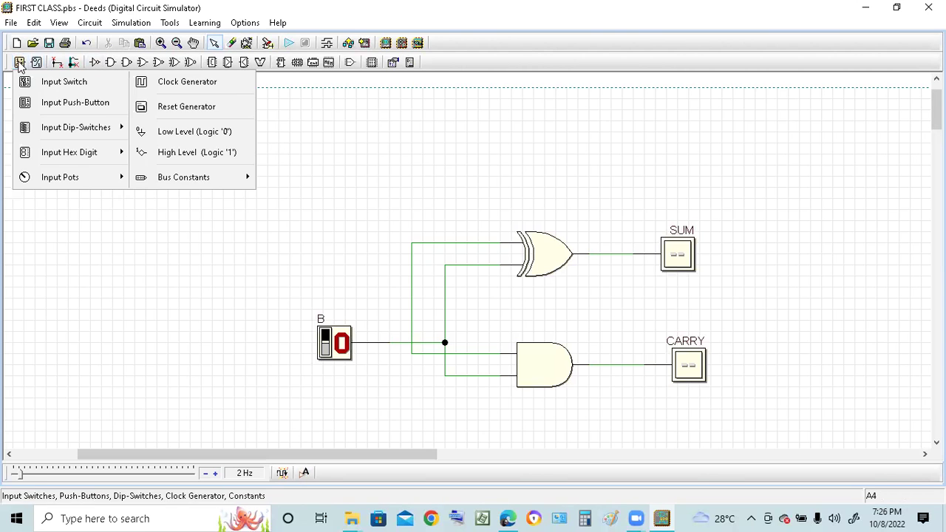
left_click(65, 76)
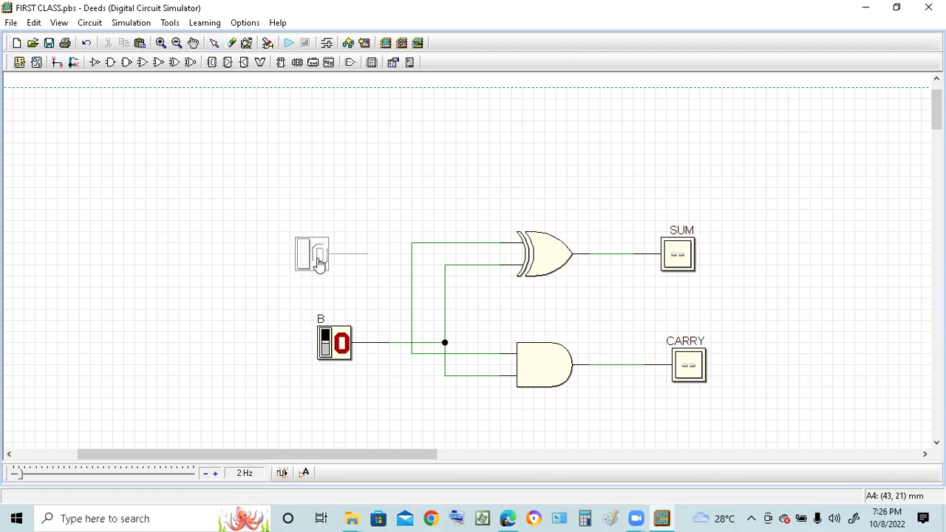
left_click(319, 263)
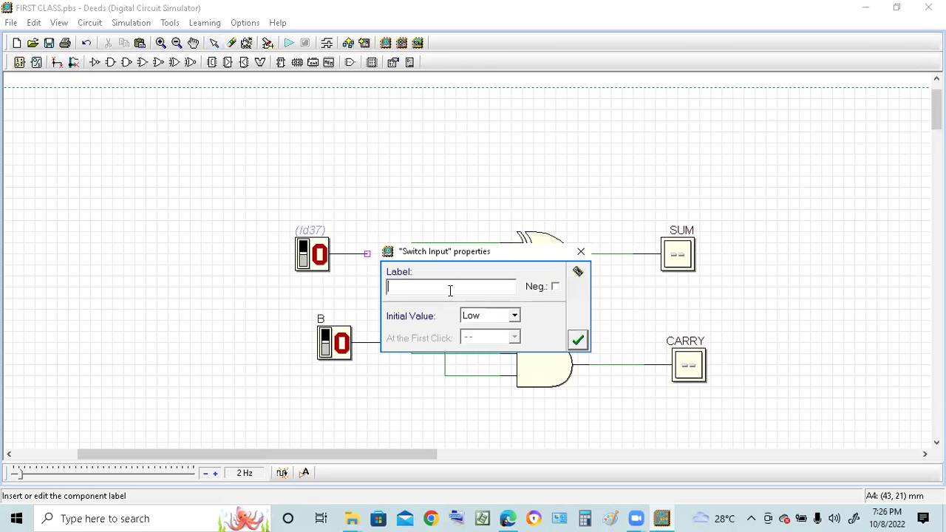
type("A")
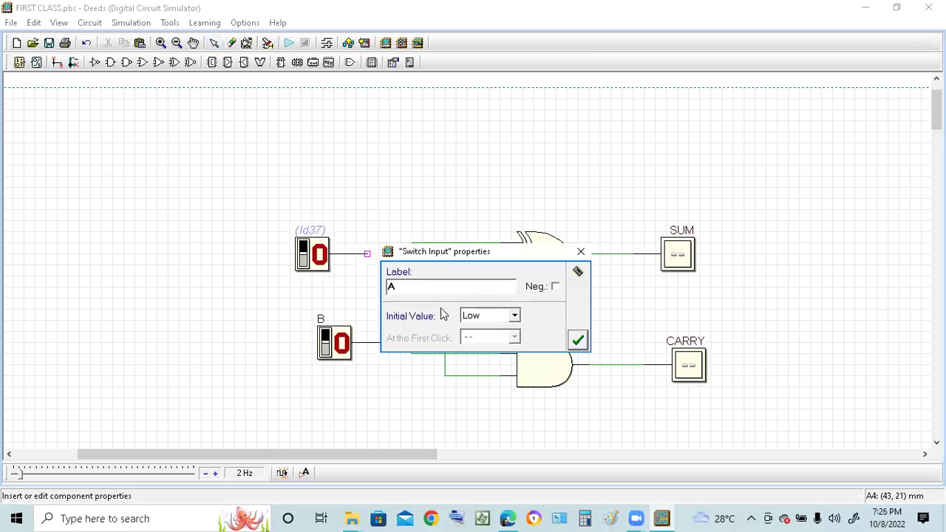
left_click(577, 340)
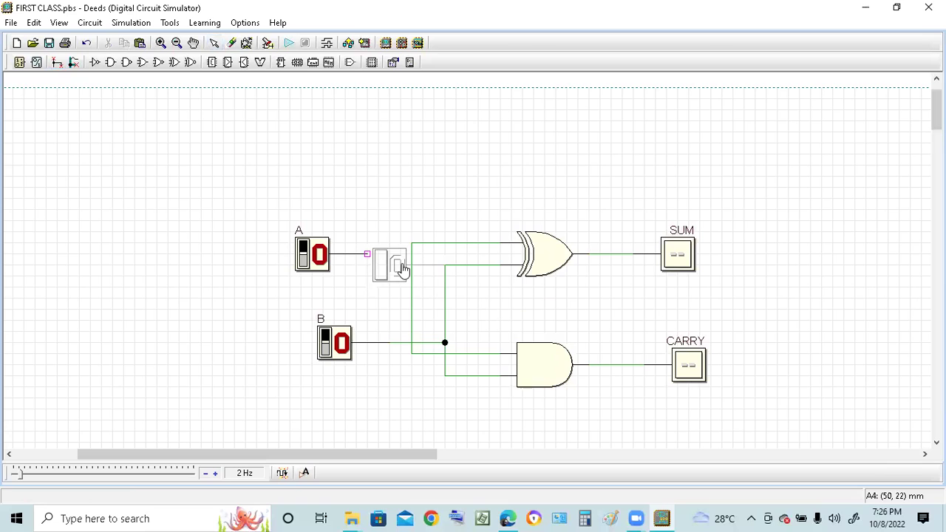
key("Escape")
- Wire the new switch A's output straight across to the outer loop joining the gates' upper inputs
left_click(57, 63)
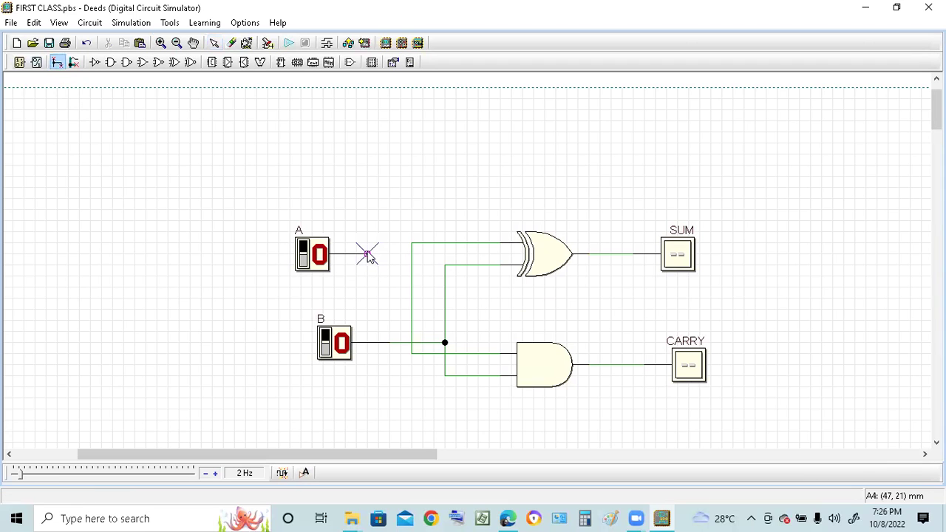
left_click_drag(384, 259, 412, 254)
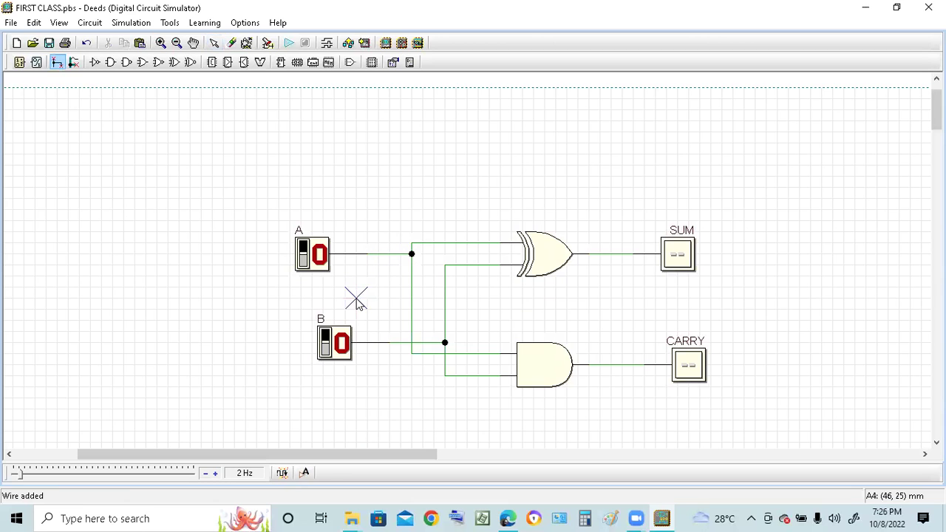
key("Escape")
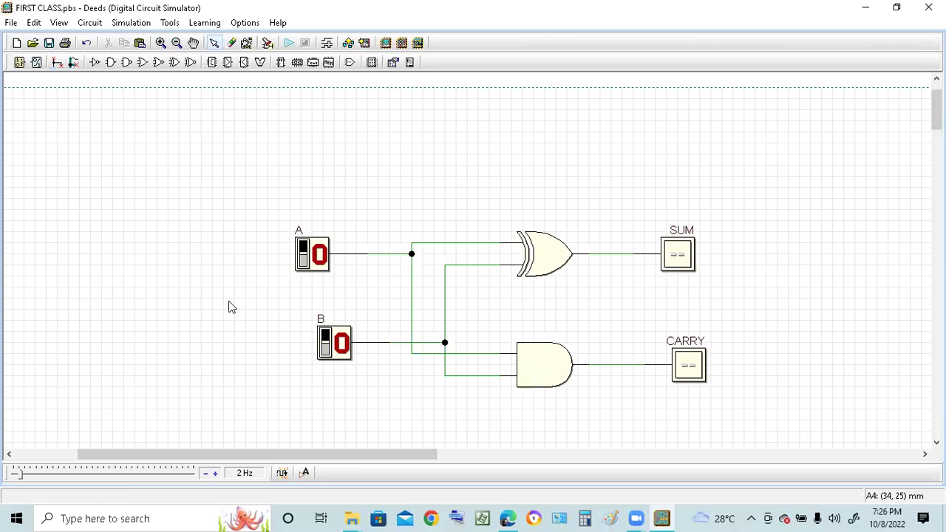
- Move switch B directly below switch A and rewire its output to the wire leading to the inner loop
left_click(342, 341)
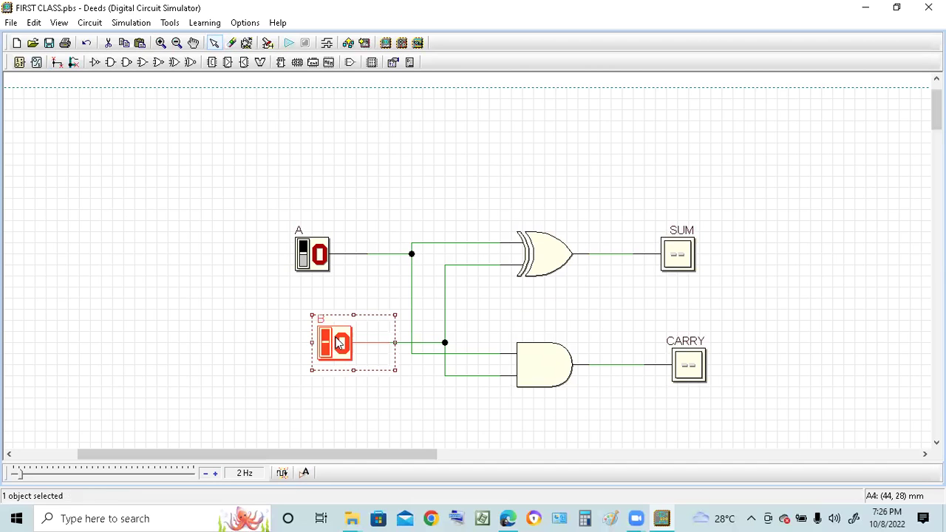
left_click_drag(342, 341, 319, 340)
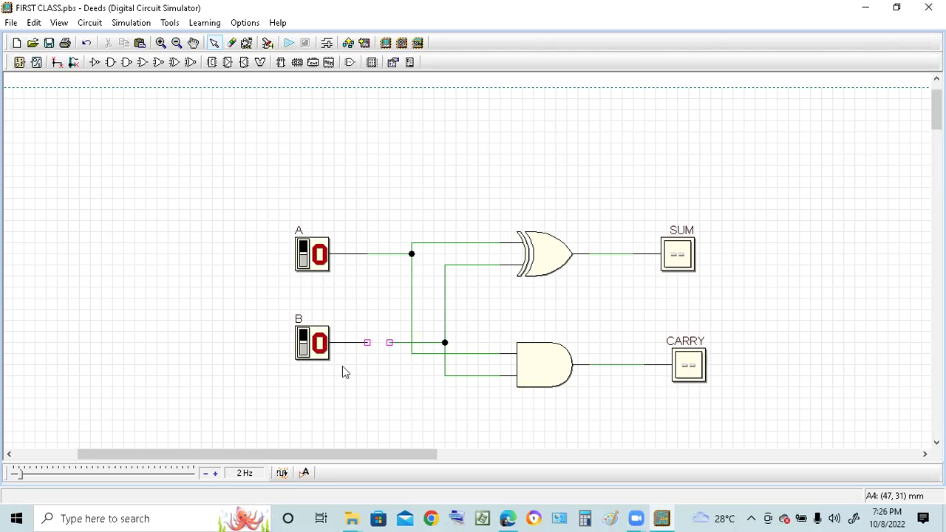
left_click(56, 62)
mouse_move(368, 343)
left_mouse_down()
mouse_move(389, 342)
mouse_move(377, 387)
mouse_move(355, 400)
left_mouse_up()
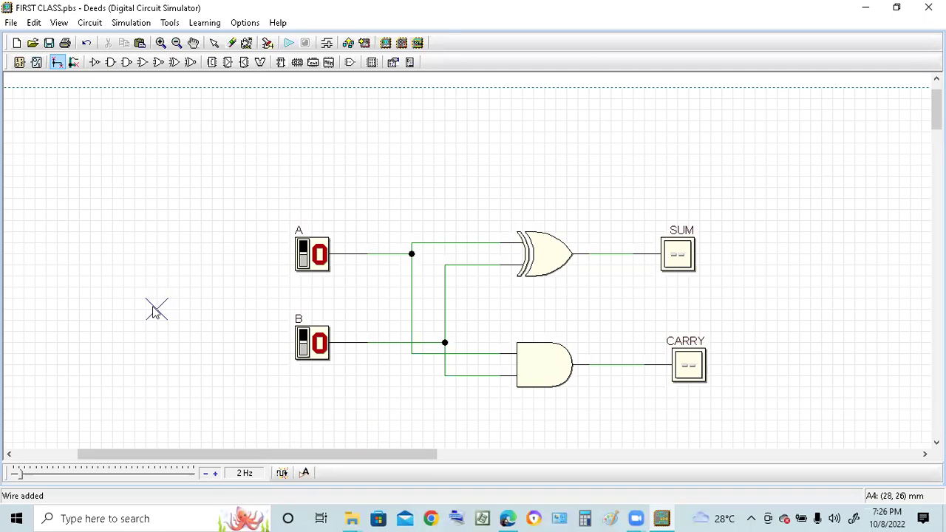
key("Escape")
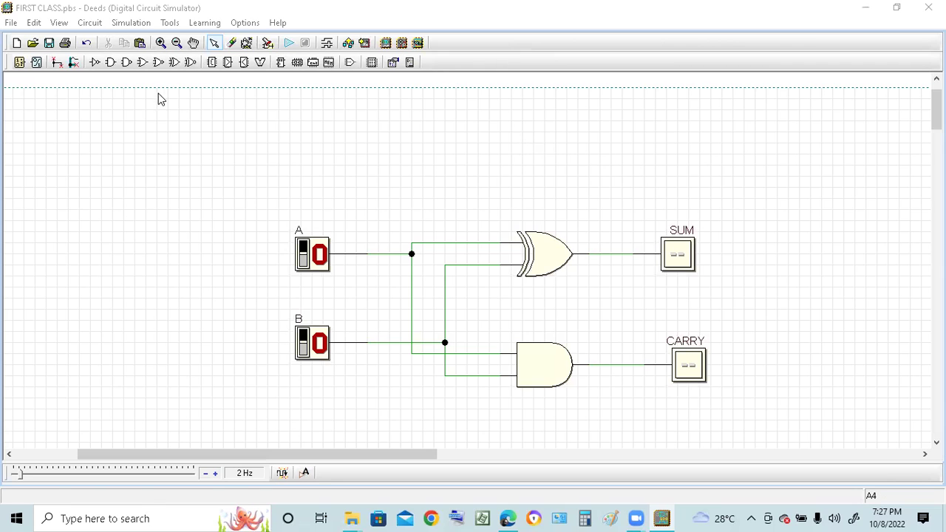
- Save the circuit and simulate it with A/B at 0/1, 1/1, 1/0 and 1/1, ending the simulation when done
left_click(289, 44)
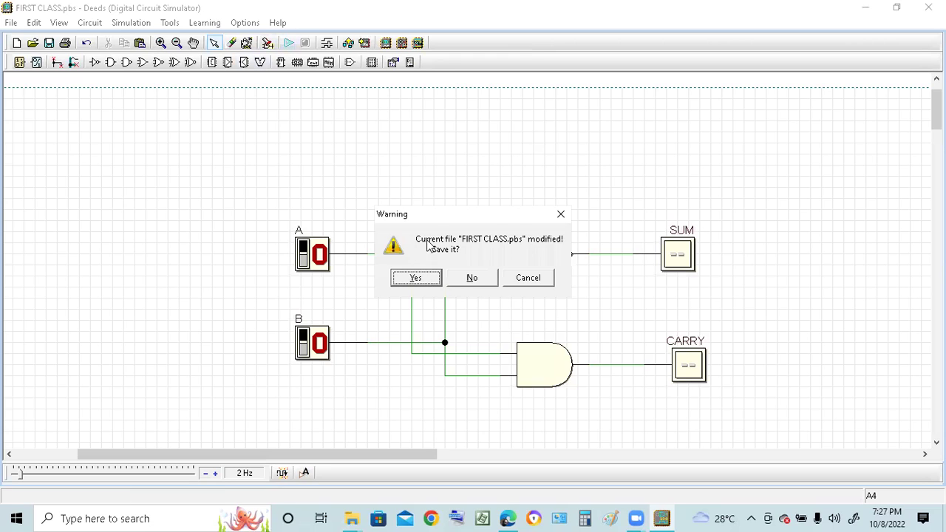
left_click(416, 278)
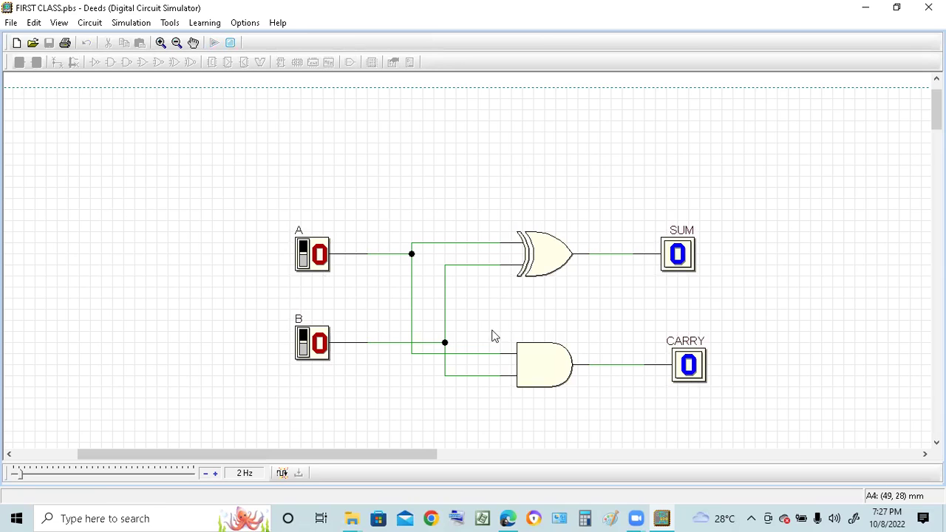
left_click(318, 347)
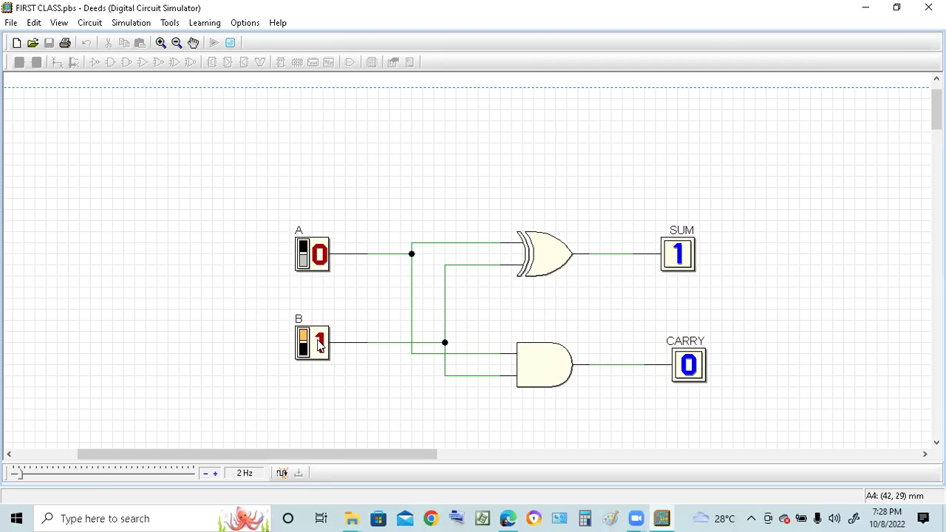
left_click(323, 256)
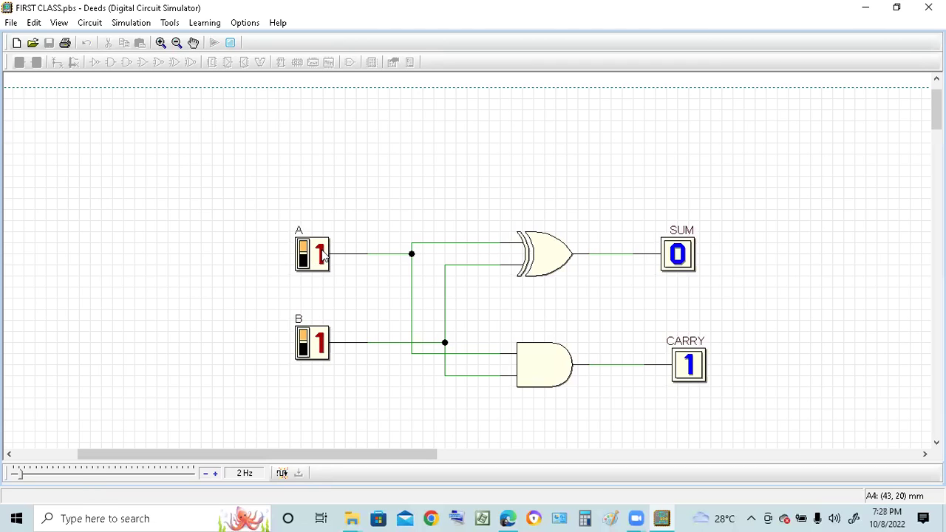
left_click(320, 342)
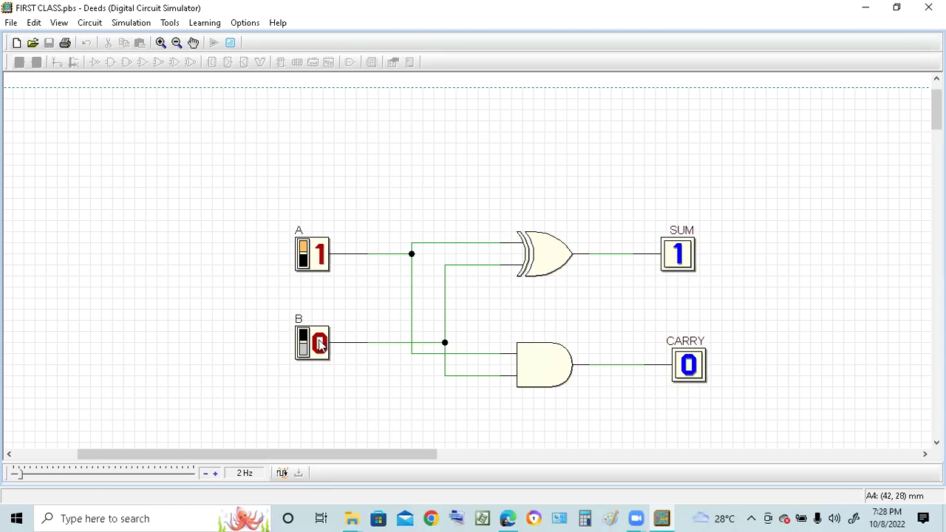
left_click(319, 343)
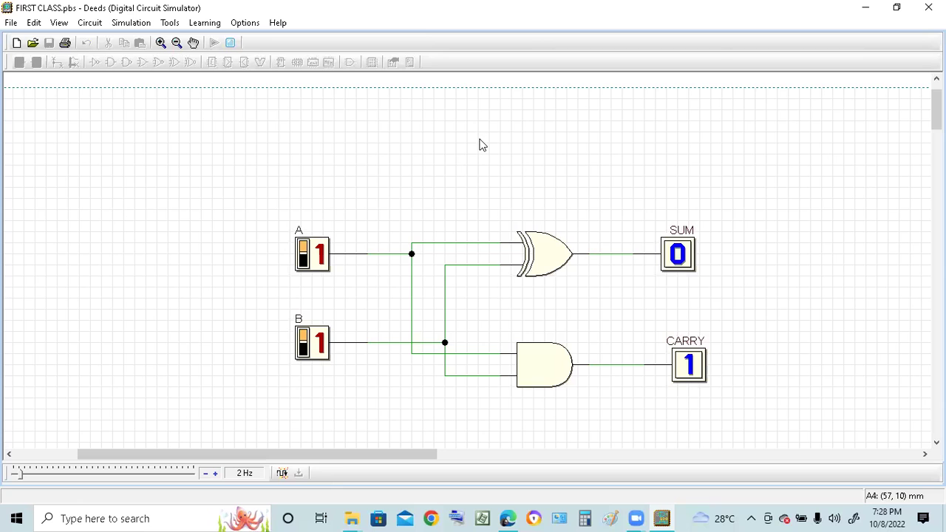
left_click(231, 43)
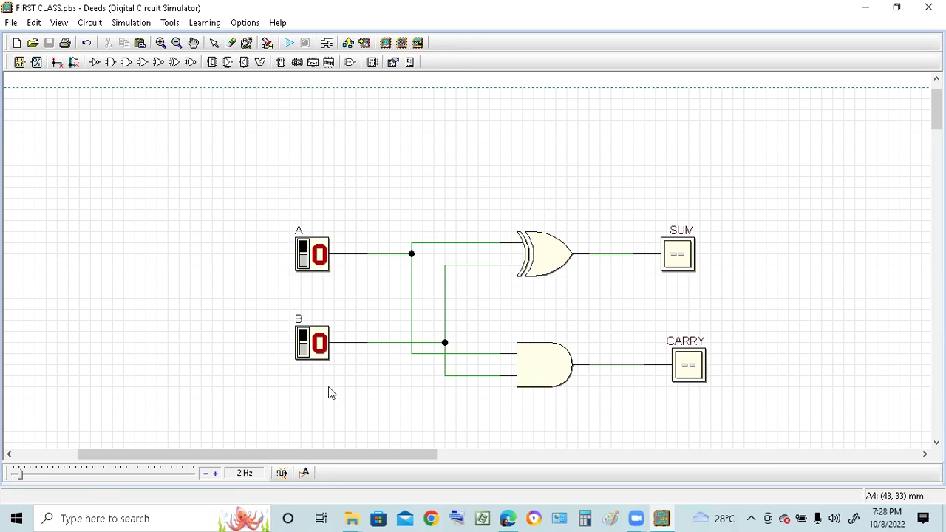
- Export the circuit to VHDL and look at the generated files in the FIRST_CLASS_VHDL subfolder
left_click(349, 45)
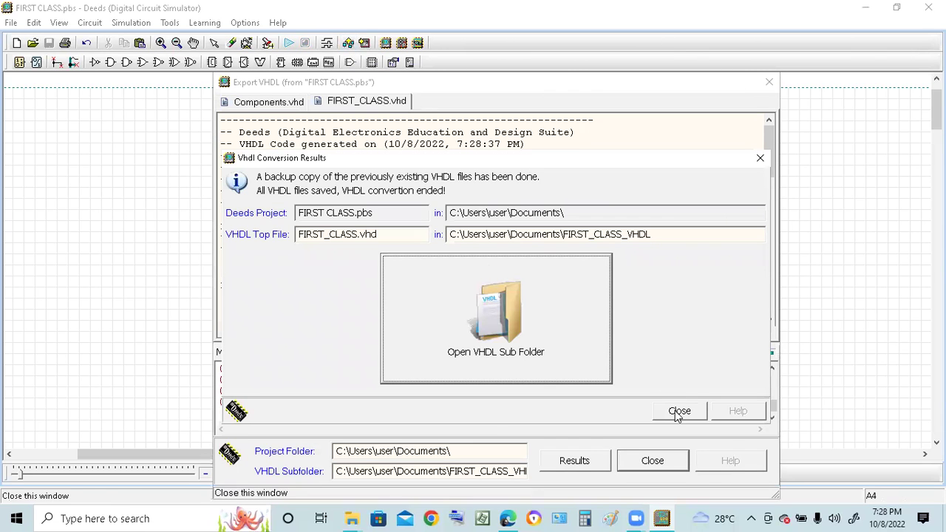
left_click(496, 347)
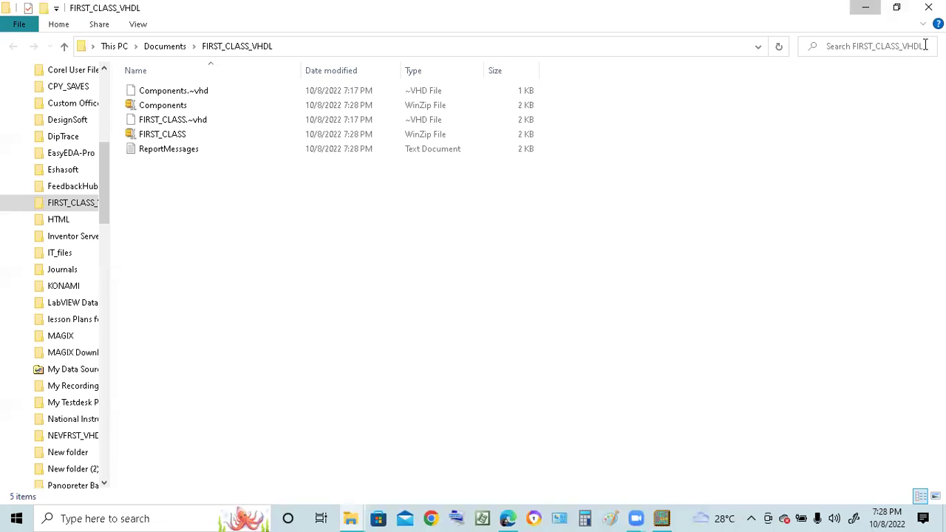
left_click(866, 7)
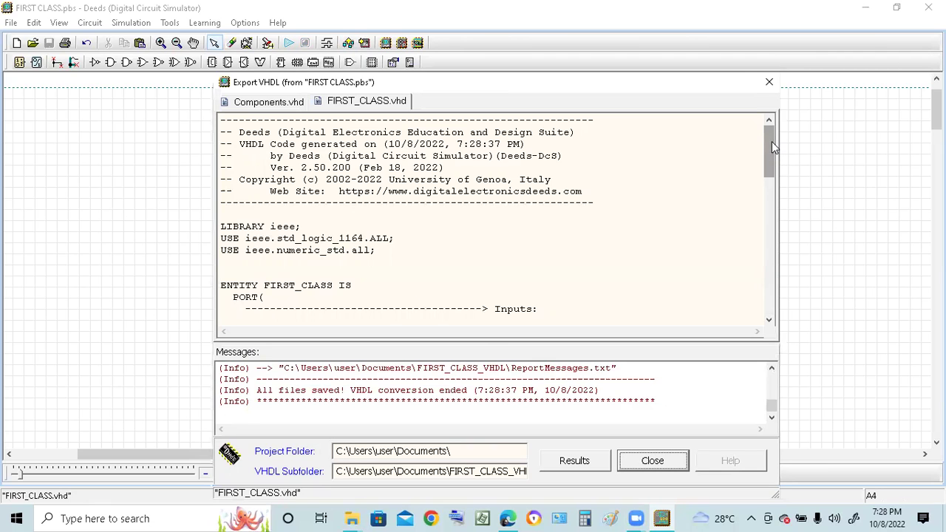
- Examine the FIRST_CLASS.vhd code, including its library declarations, entity input and output ports, and gate component declarations
left_click_drag(771, 148, 767, 182)
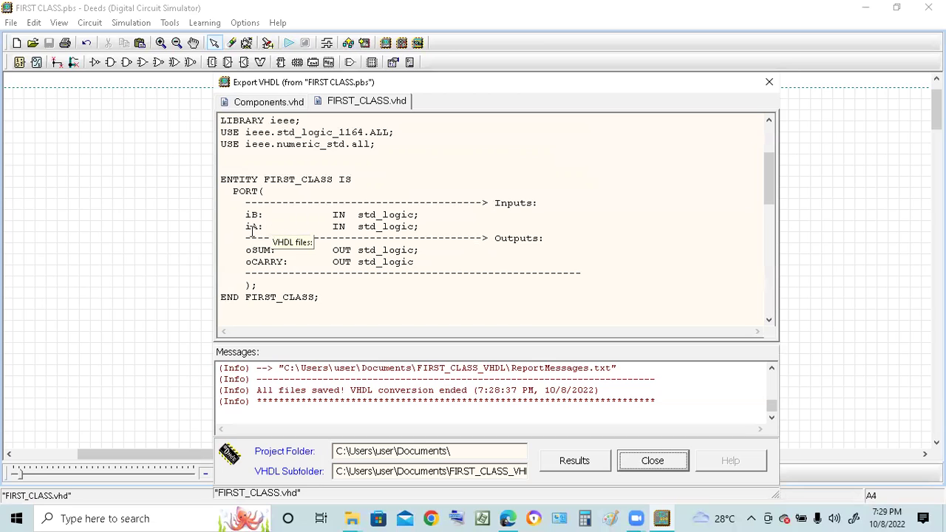
left_click(355, 186)
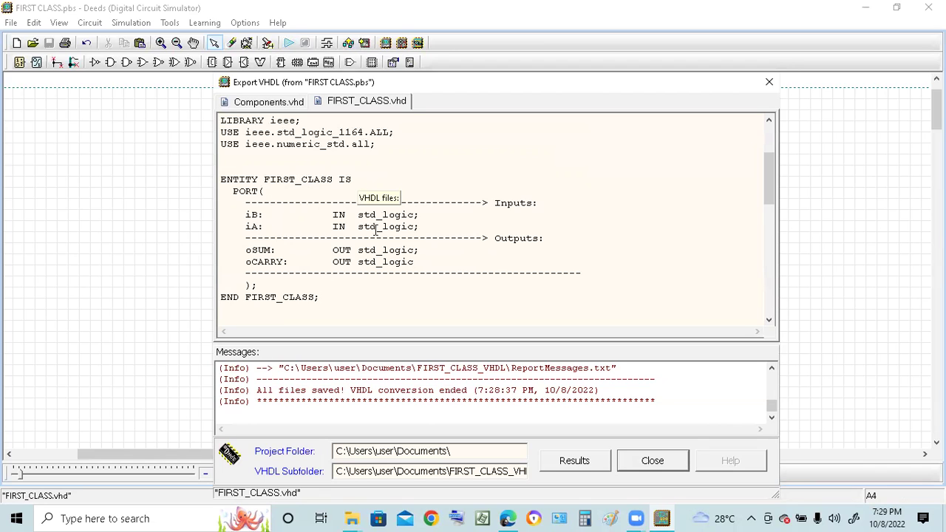
scroll(374, 227, "down", 1)
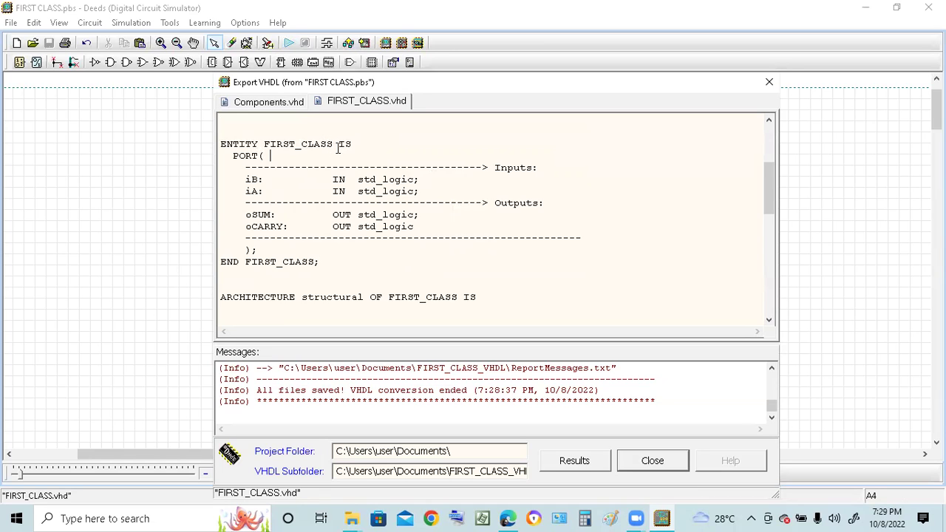
scroll(341, 151, "down", 1)
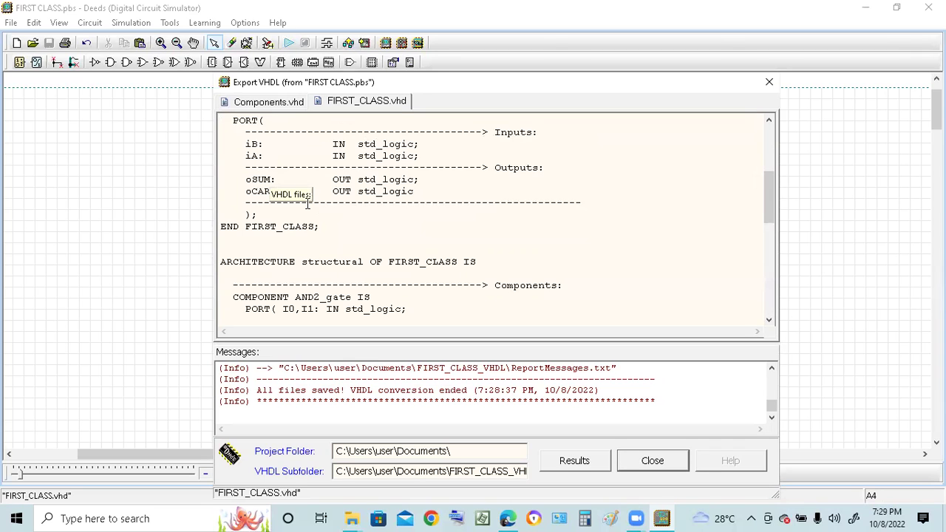
scroll(346, 204, "down", 1)
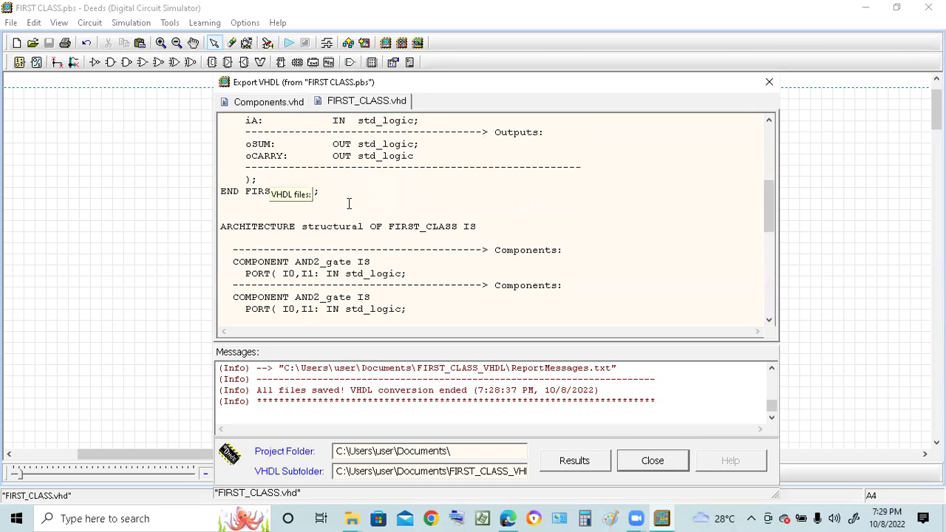
scroll(266, 218, "down", 1)
scroll(247, 203, "down", 1)
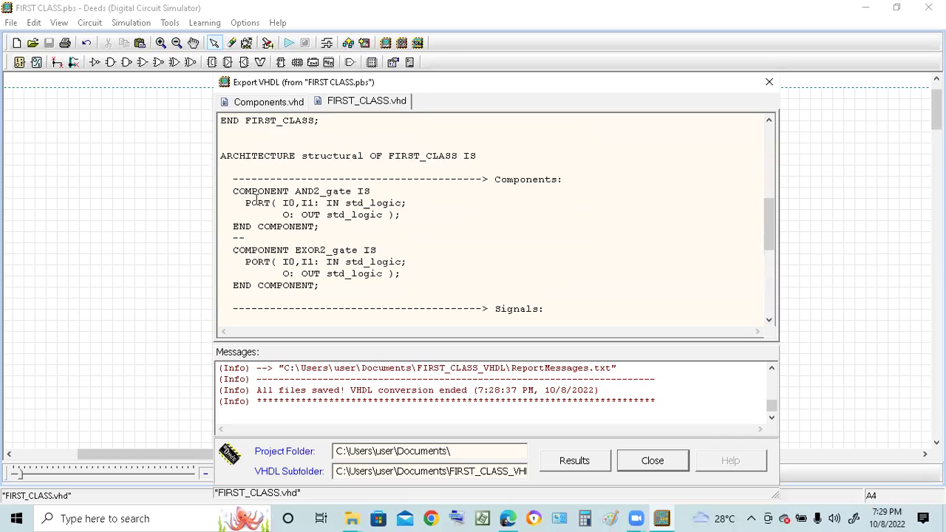
scroll(354, 165, "down", 1)
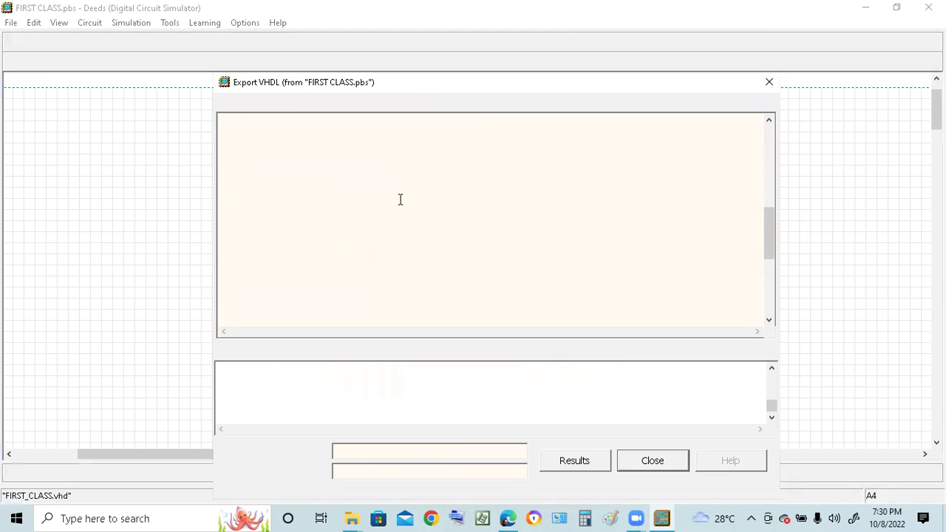
left_click_drag(769, 224, 762, 157)
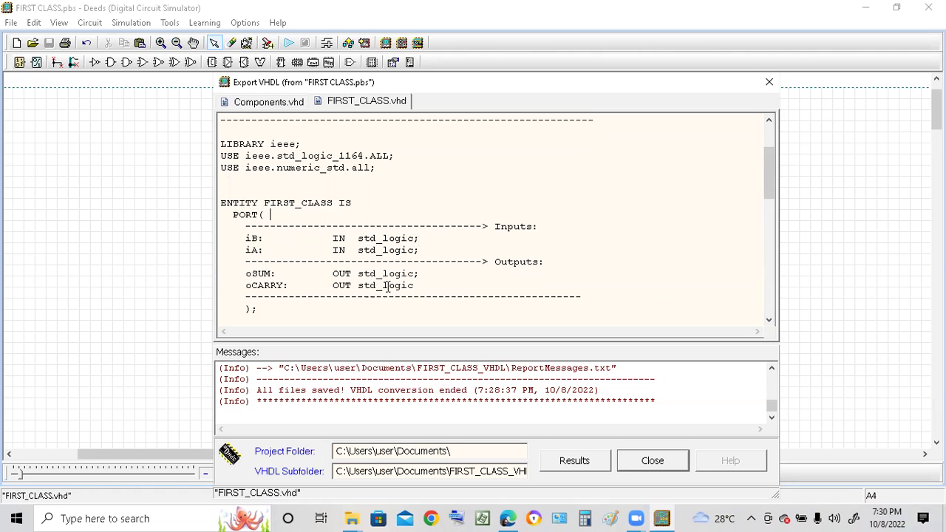
- Review the rest of FIRST_CLASS.vhd, from the entity ports through the architecture's gate components, signals, input/output assignments and component mapping
scroll(395, 274, "up", 2)
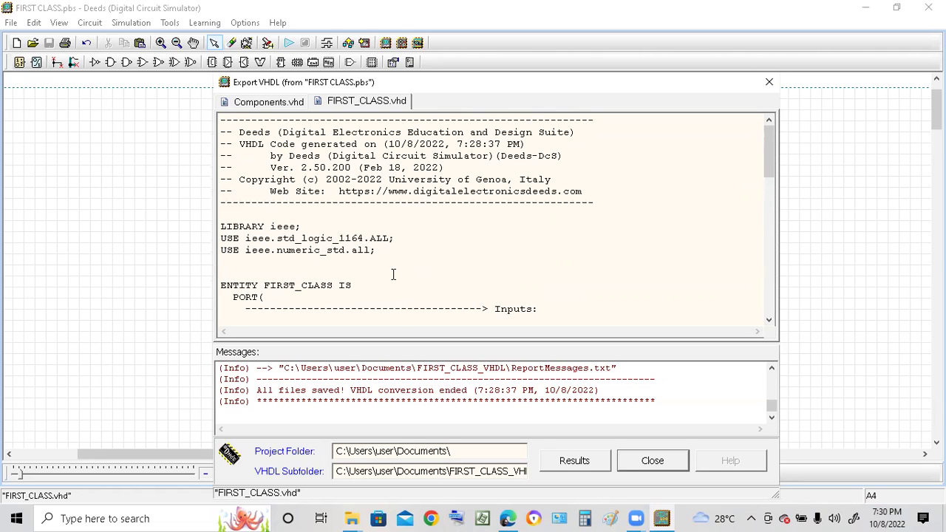
scroll(393, 275, "down", 3)
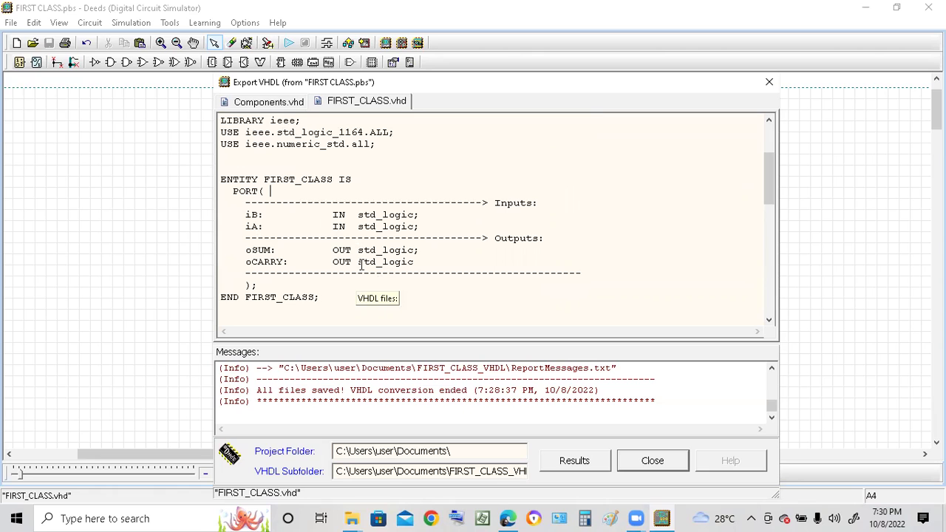
scroll(380, 262, "down", 3)
scroll(384, 262, "down", 2)
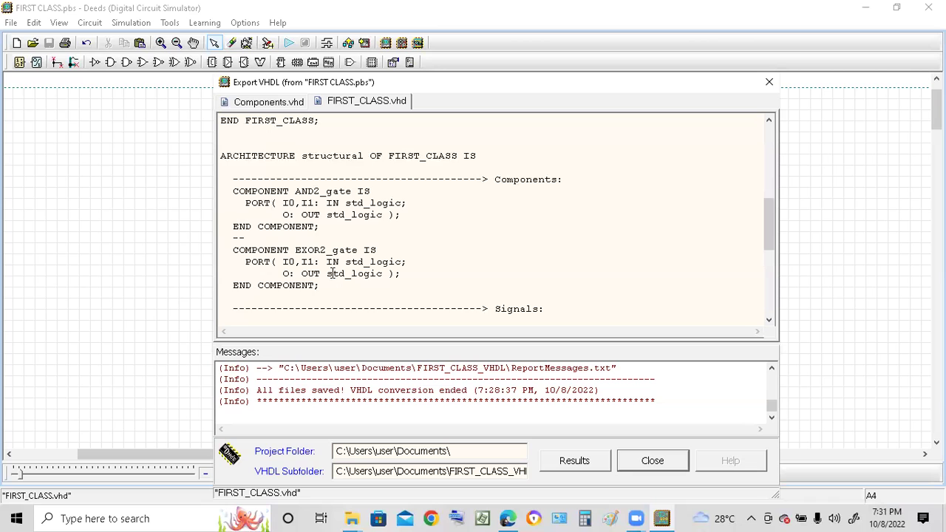
scroll(332, 268, "down", 3)
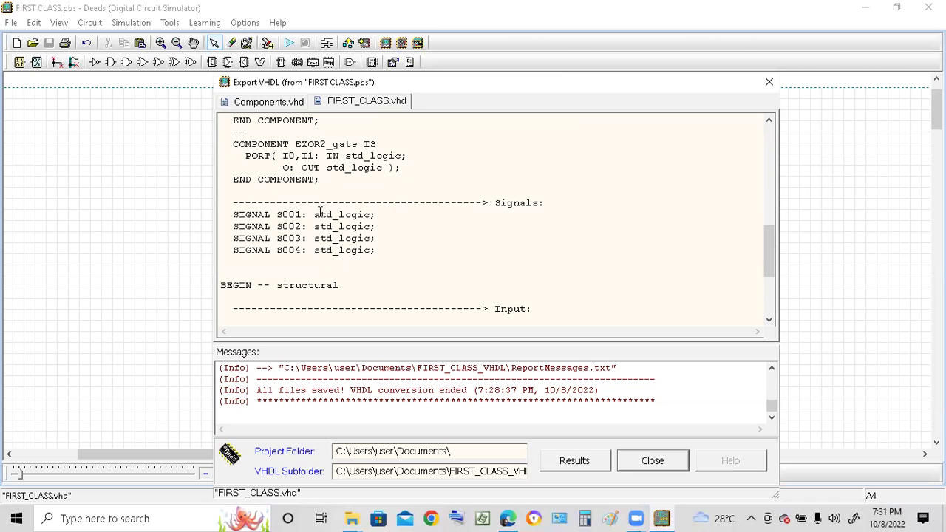
scroll(328, 244, "down", 2)
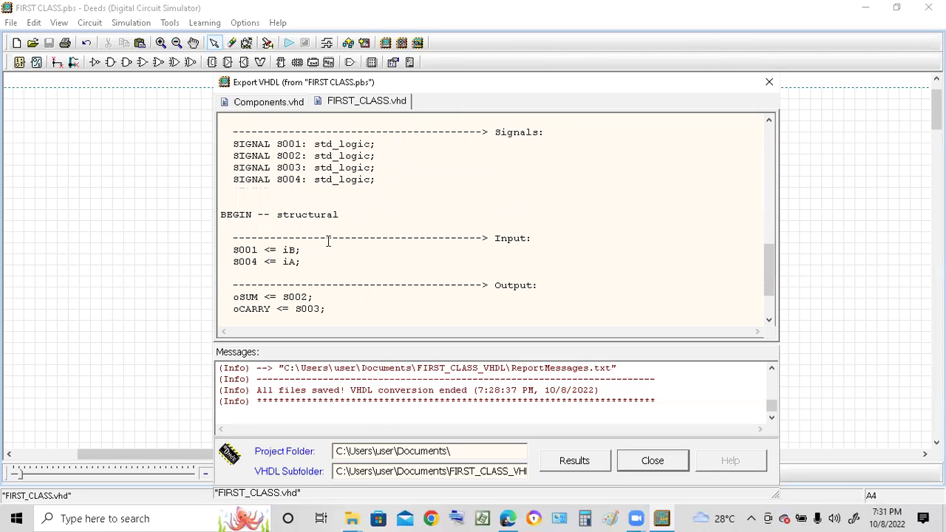
scroll(347, 221, "down", 1)
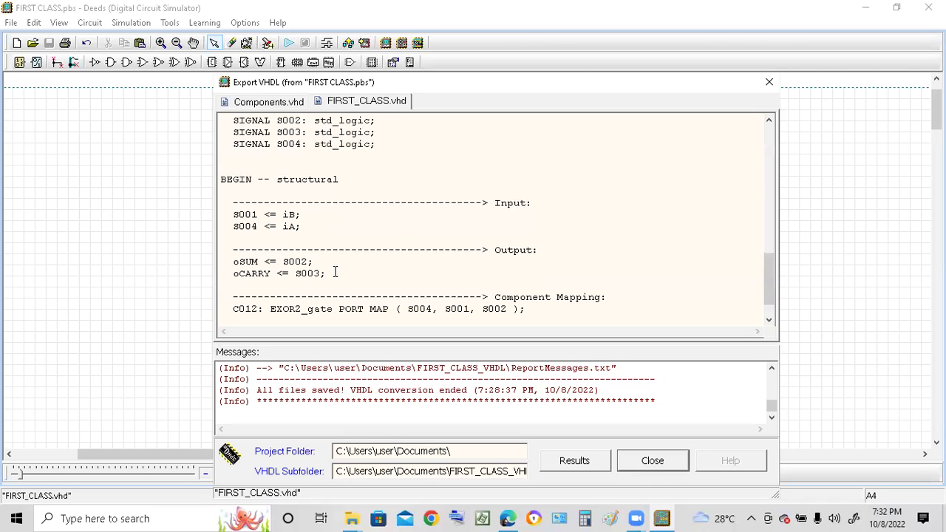
scroll(334, 272, "down", 1)
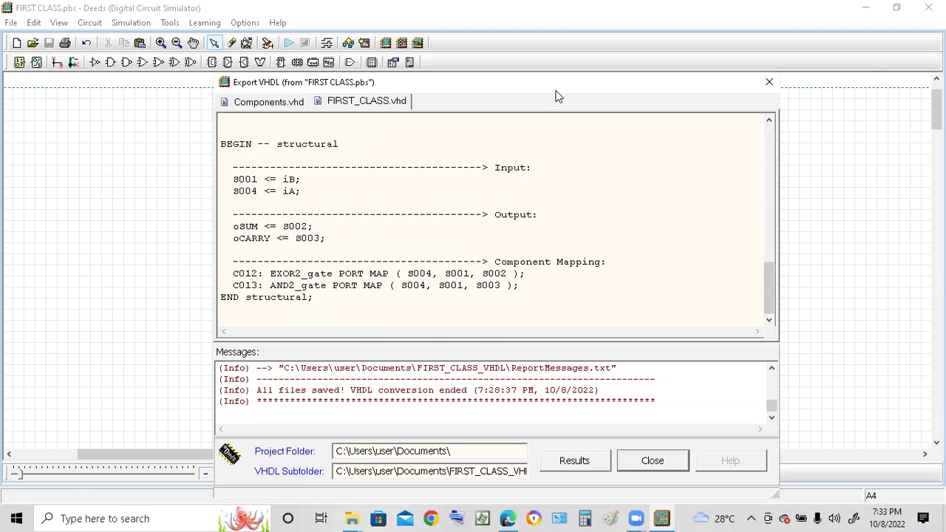
- Move the VHDL export window aside to compare its signal assignments and gate mapping with the schematic, and close it when done
left_click_drag(558, 96, 873, 144)
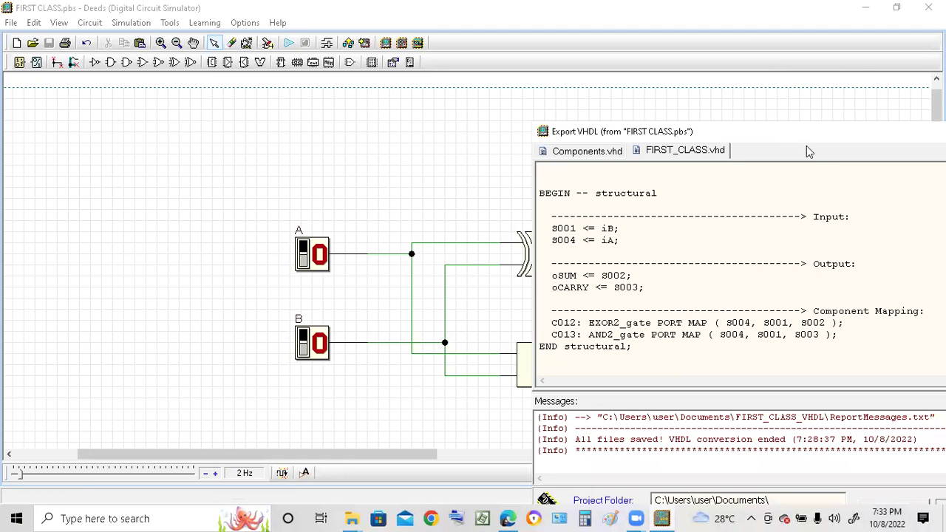
left_click_drag(807, 138, 99, 319)
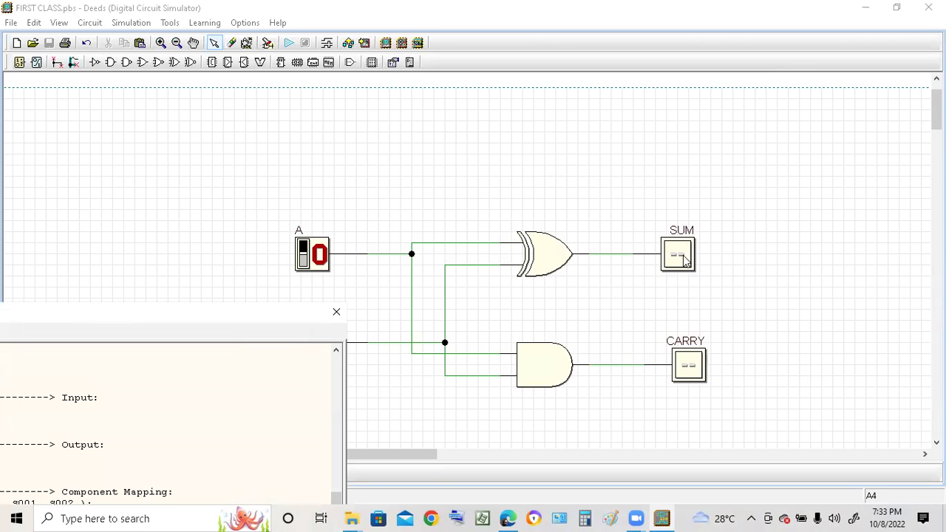
double_click(273, 319)
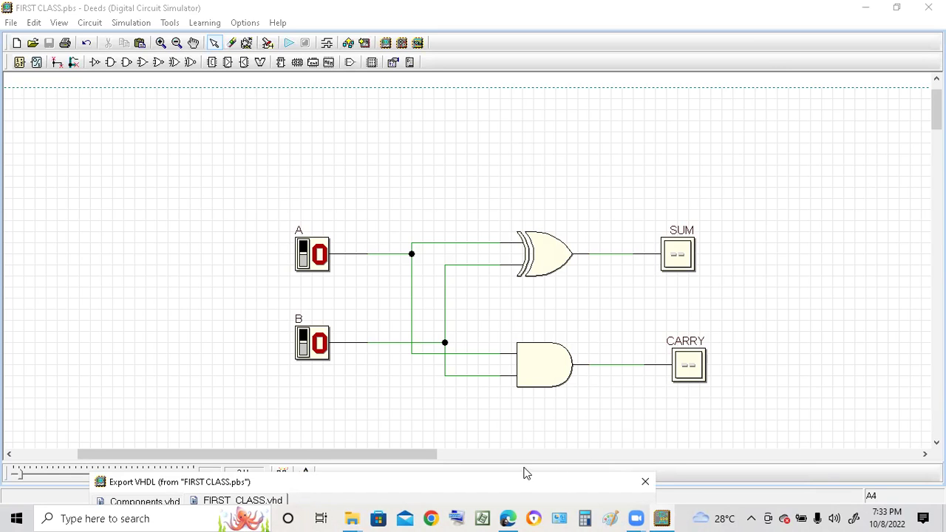
left_click(574, 479)
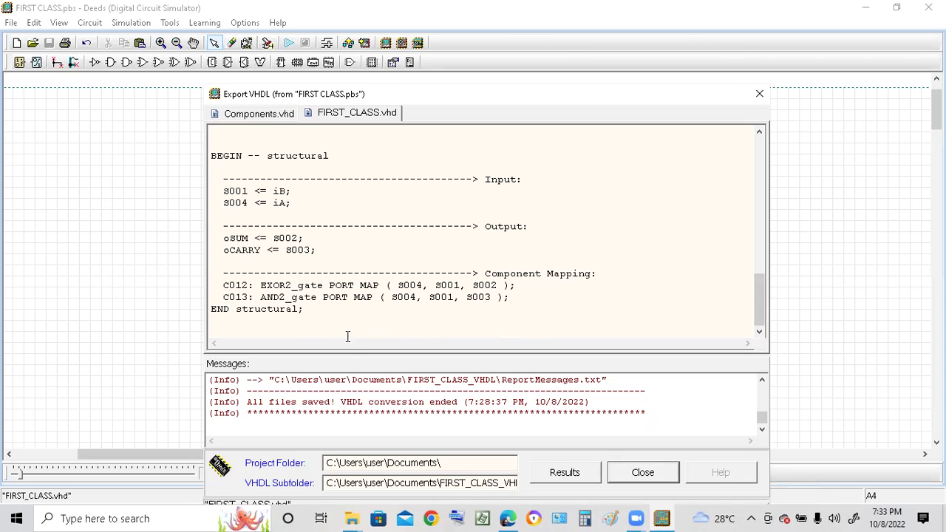
left_click(757, 96)
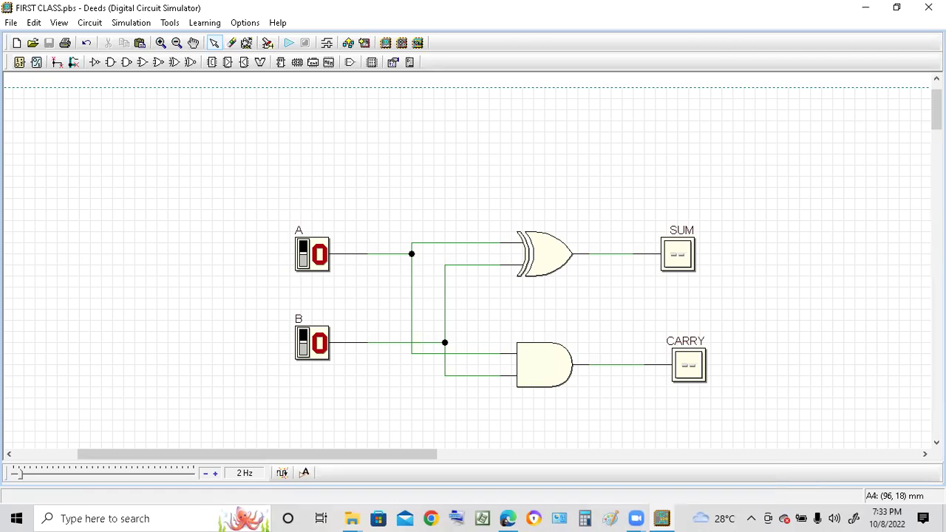
- In the timing diagram, draw B high from about 0.38 to 0.73 µs, and A high from about 0.18 to 0.38 µs and again after 0.56 µs
mouse_move(936, 109)
left_mouse_down()
mouse_move(936, 129)
mouse_move(936, 112)
left_mouse_up()
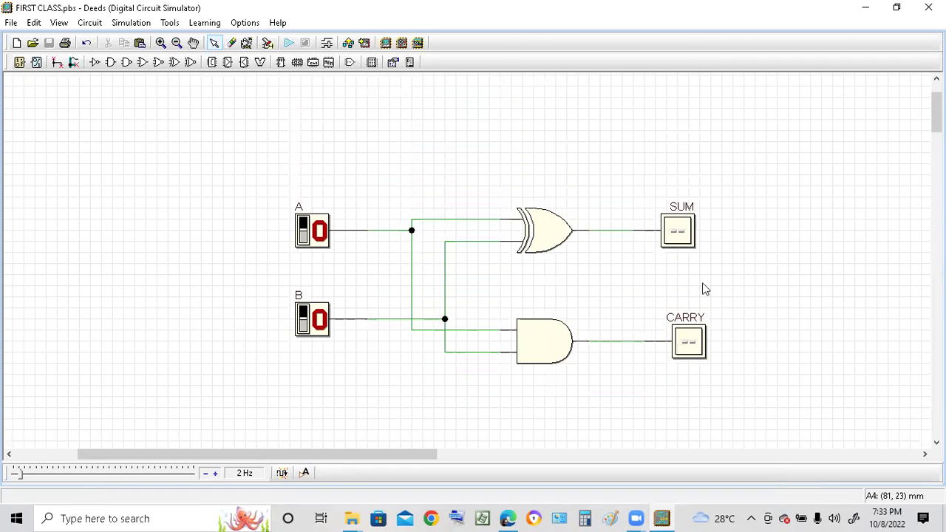
left_click(327, 44)
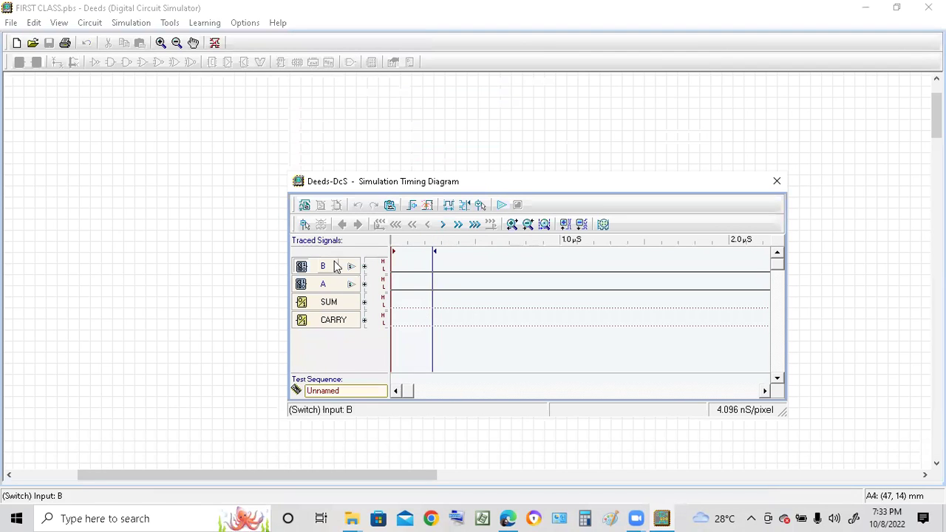
left_click(394, 269)
left_click_drag(415, 269, 421, 284)
left_click(423, 285)
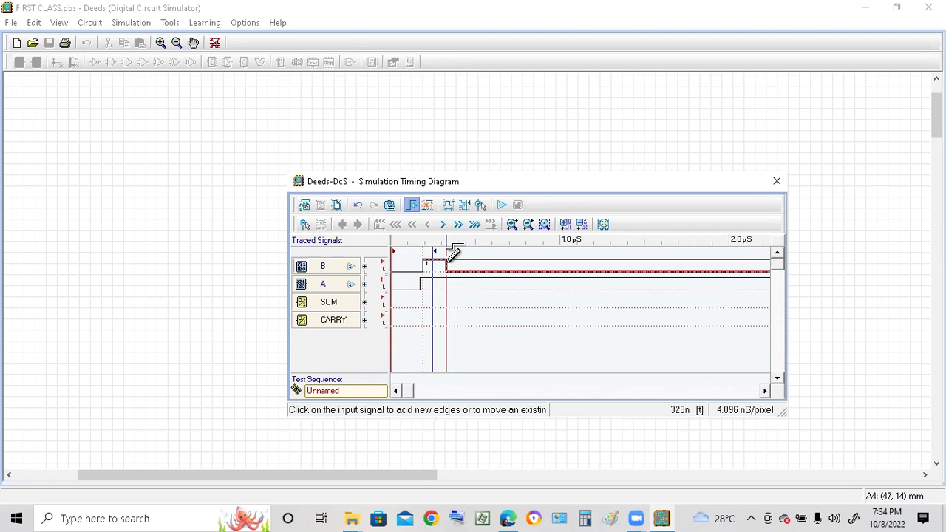
left_click_drag(449, 255, 428, 263)
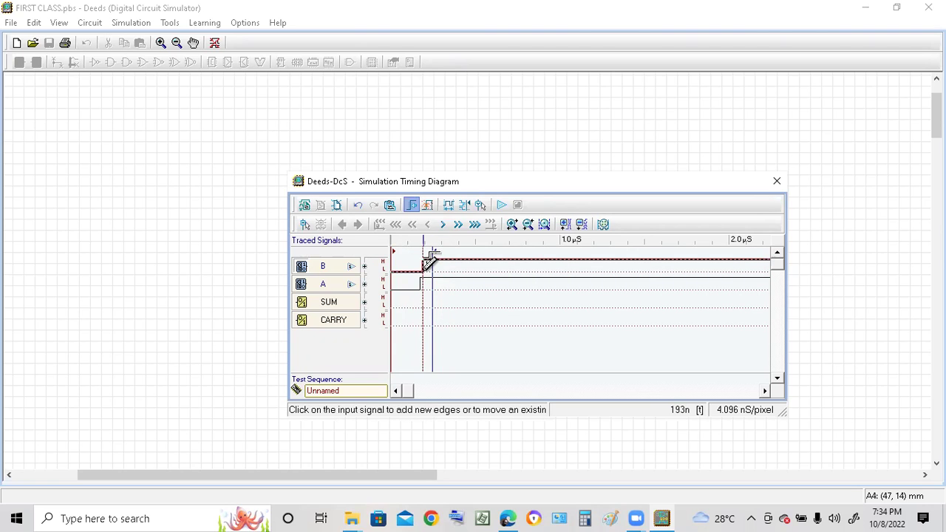
left_click_drag(432, 262, 455, 269)
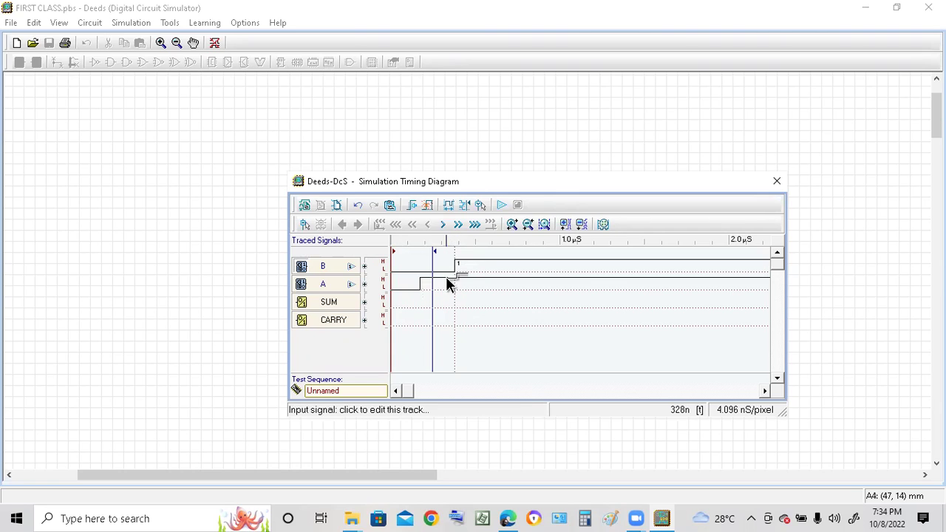
left_click_drag(418, 284, 488, 255)
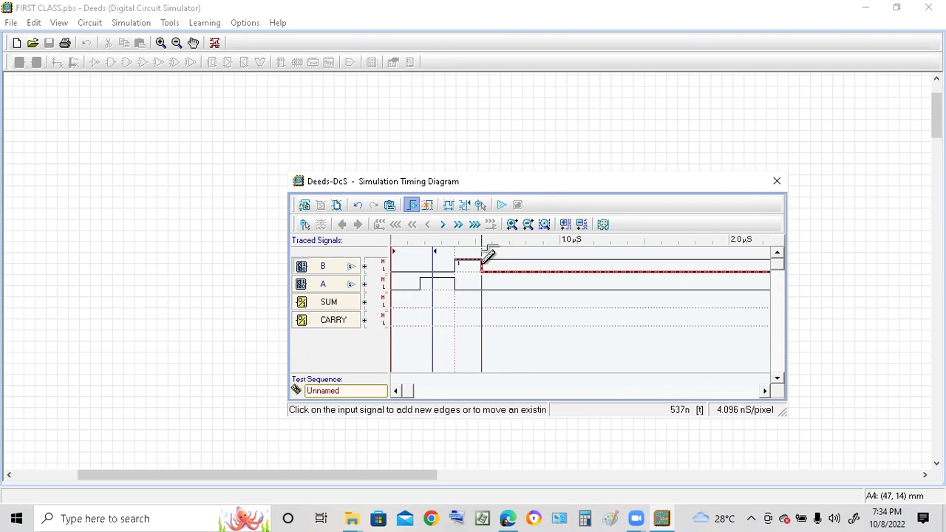
left_click_drag(488, 255, 520, 255)
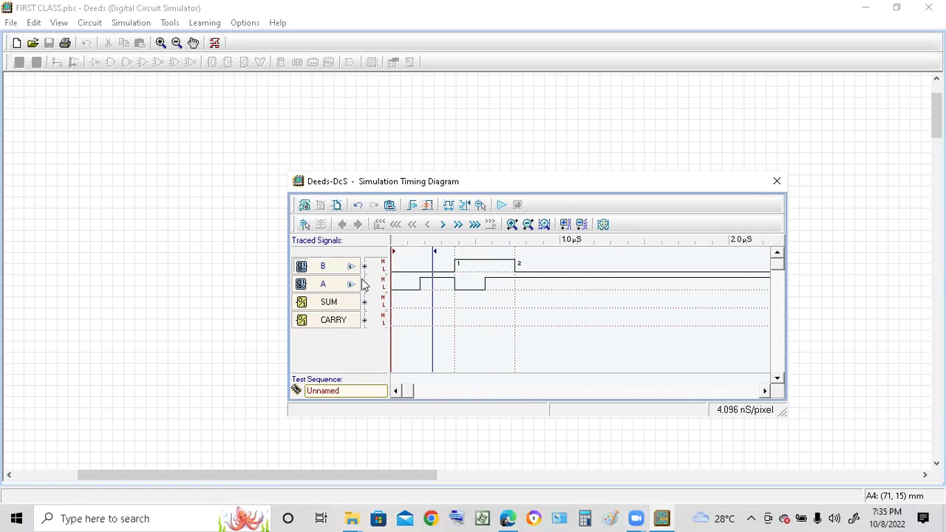
- Run the timing simulation over four consecutive intervals to trace SUM and CARRY up to about 0.67 µs
left_click(503, 207)
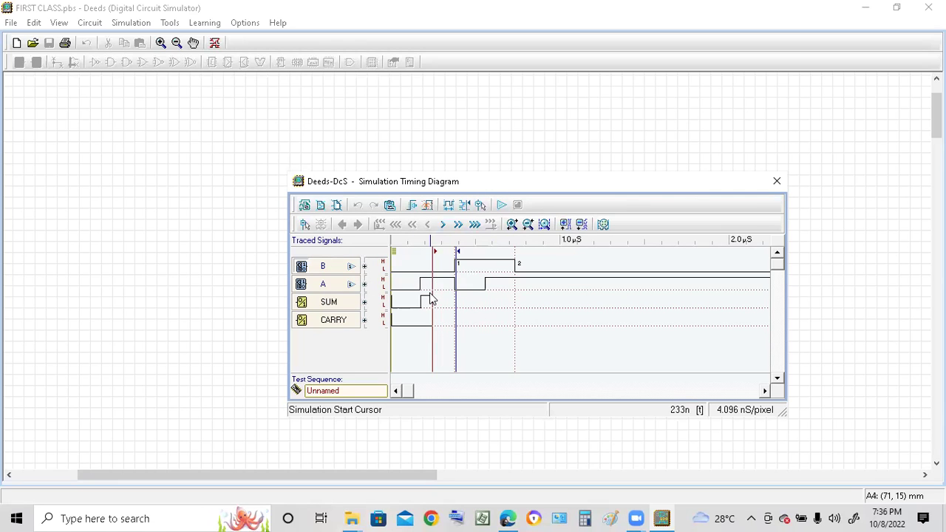
left_click(502, 206)
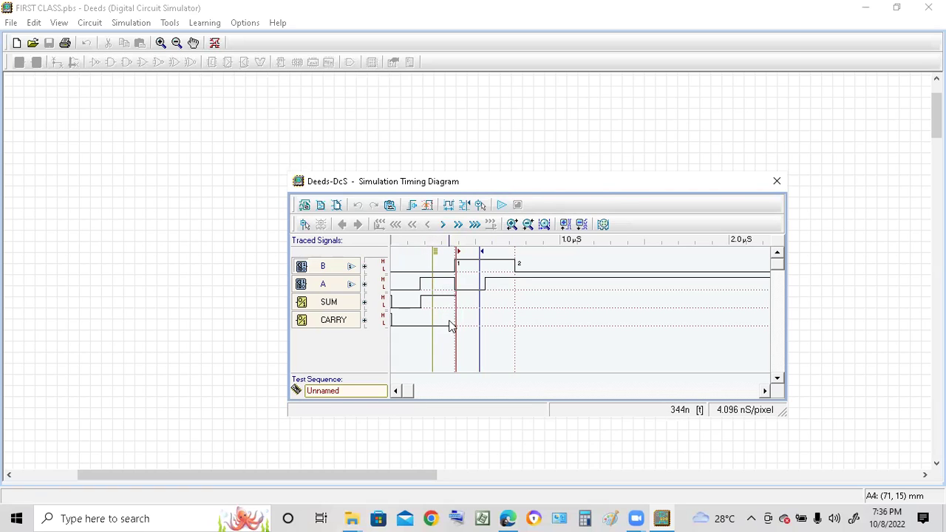
left_click(501, 207)
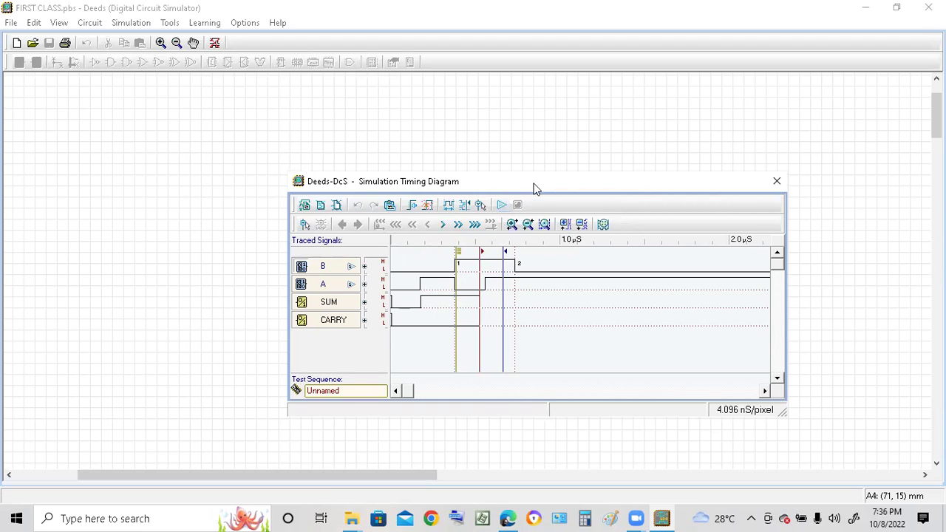
left_click(501, 206)
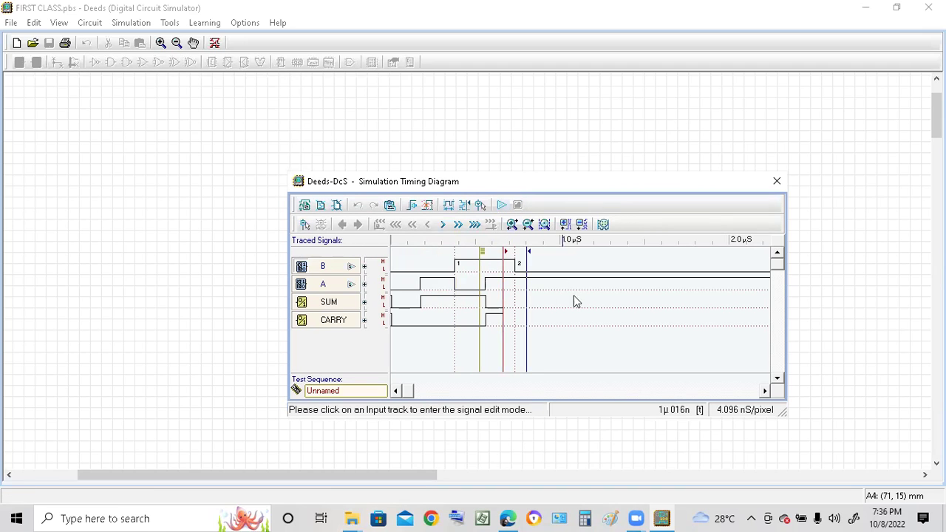
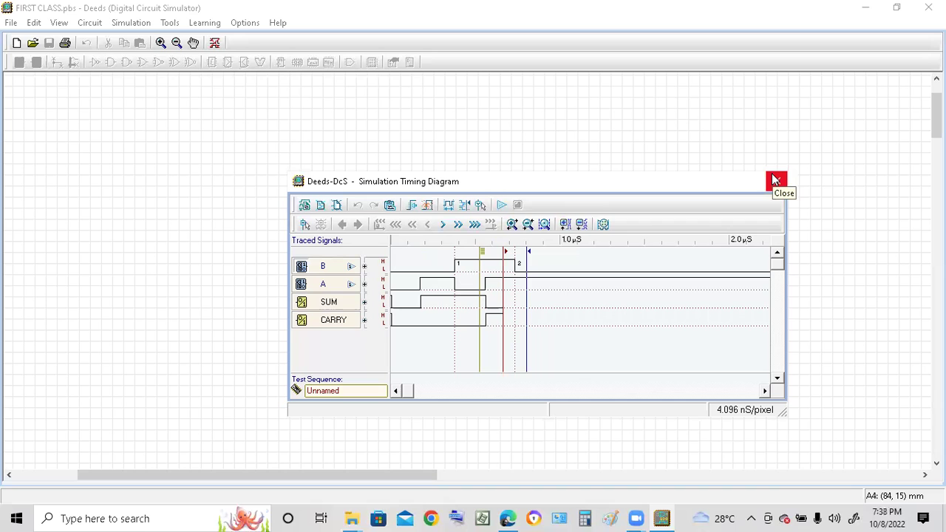
- Reposition the timing diagram to compare its A, B, SUM and CARRY traces with the circuit's states, and enlarge its time scale
left_click_drag(638, 185, 671, 291)
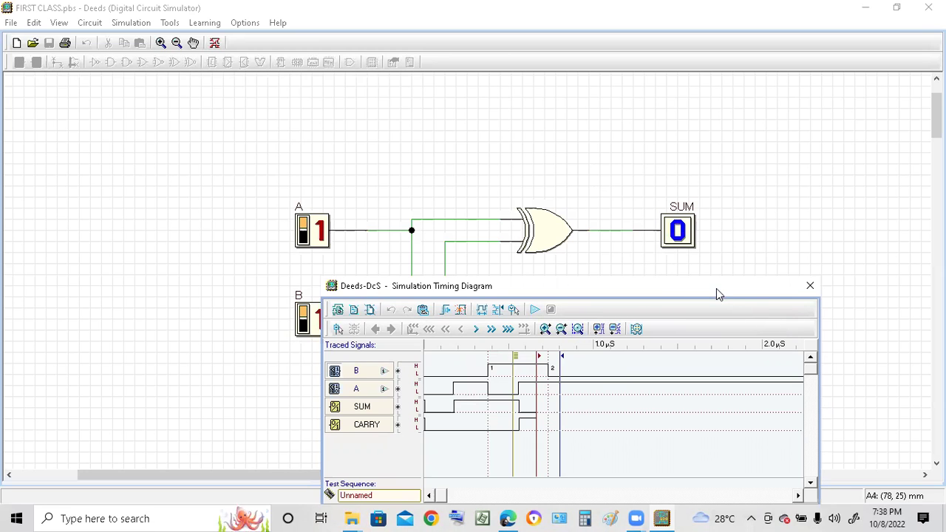
left_click_drag(716, 294, 177, 58)
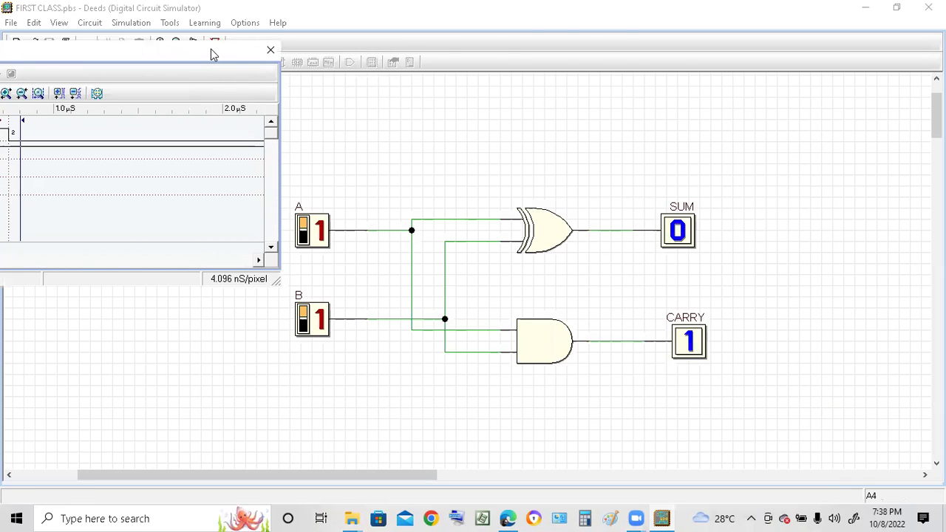
left_click_drag(212, 54, 825, 15)
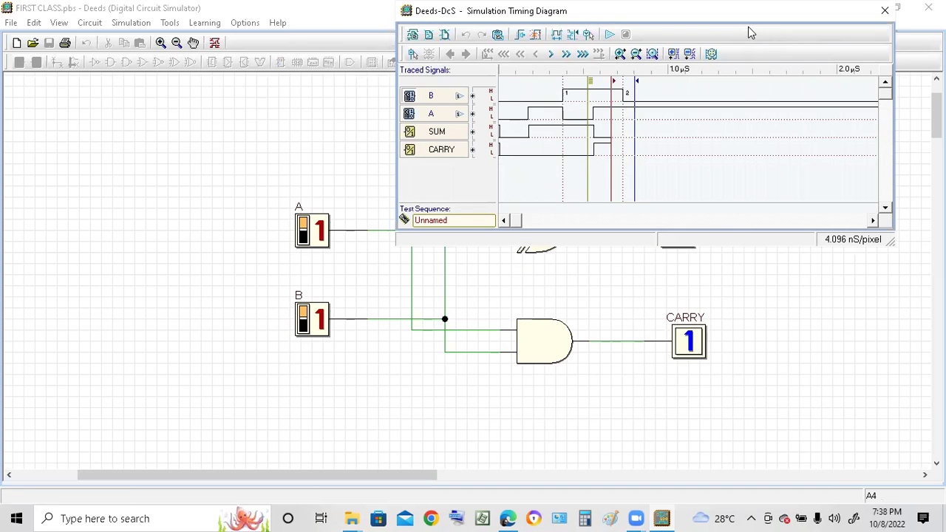
left_click(225, 180)
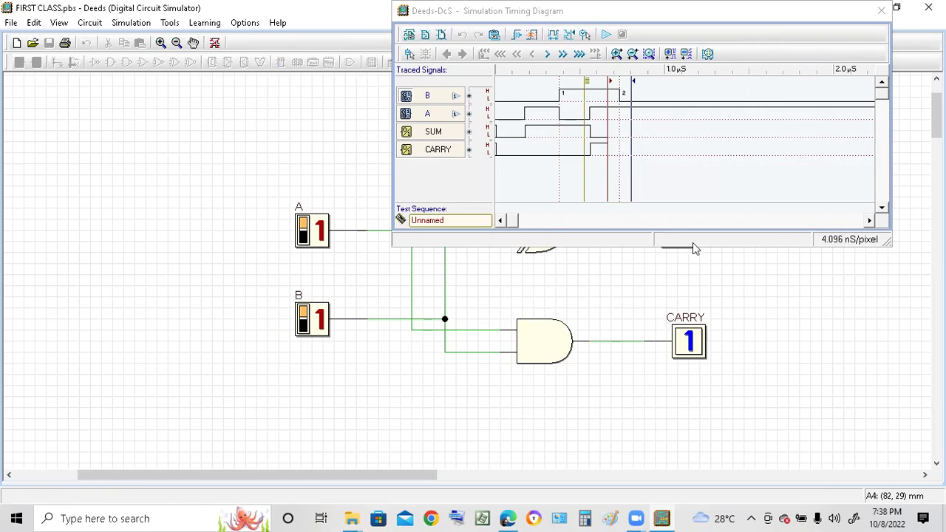
left_click(812, 27)
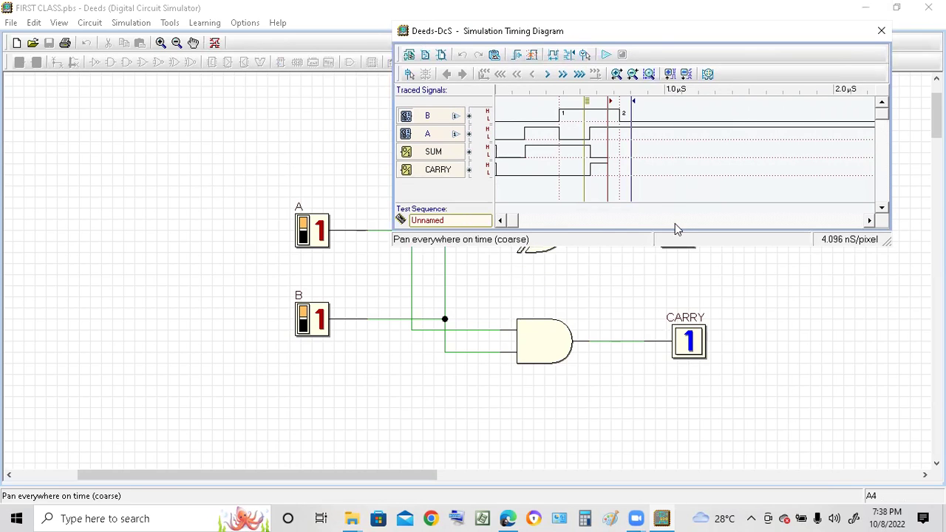
left_click(741, 35)
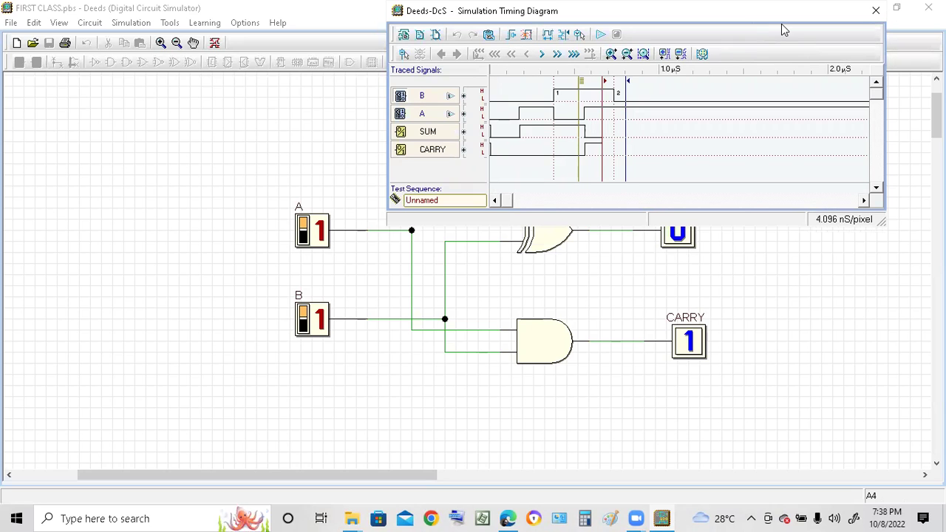
left_click_drag(782, 24, 770, 46)
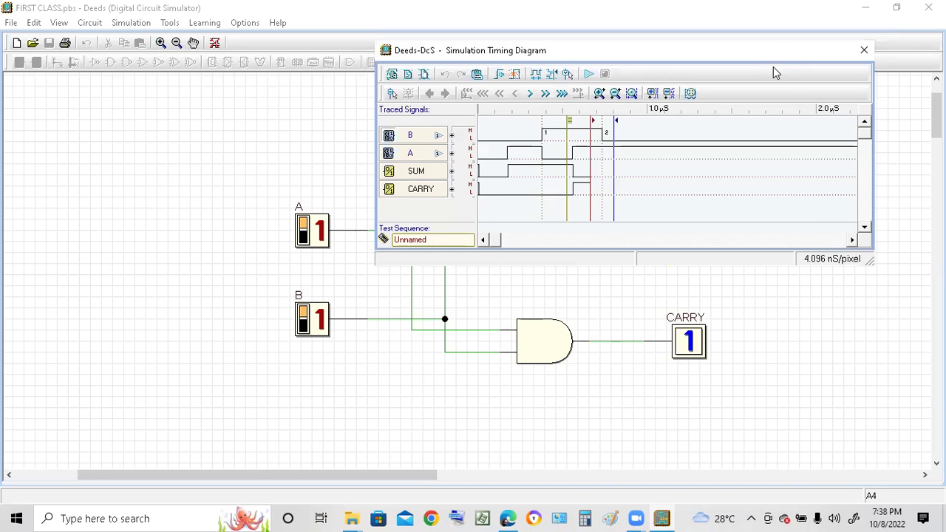
left_click_drag(773, 53, 769, 14)
left_click(204, 194)
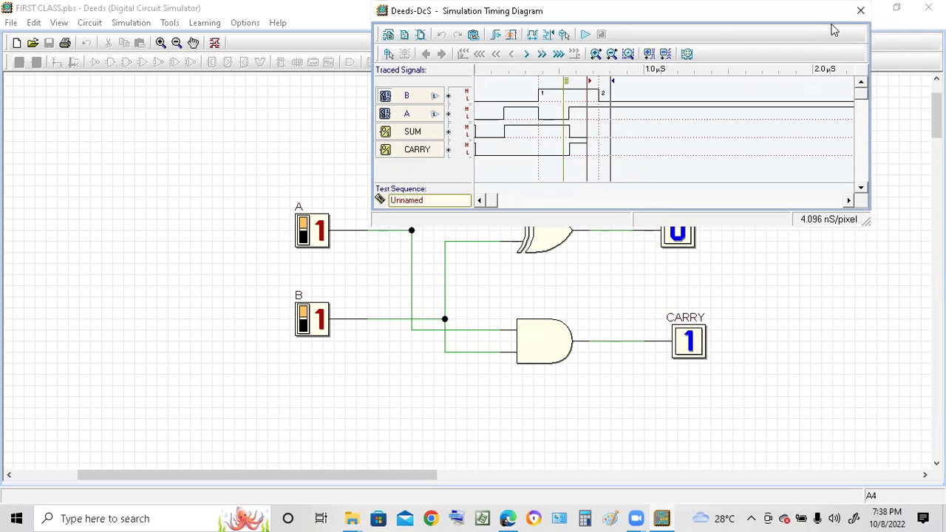
left_click_drag(831, 18, 539, 18)
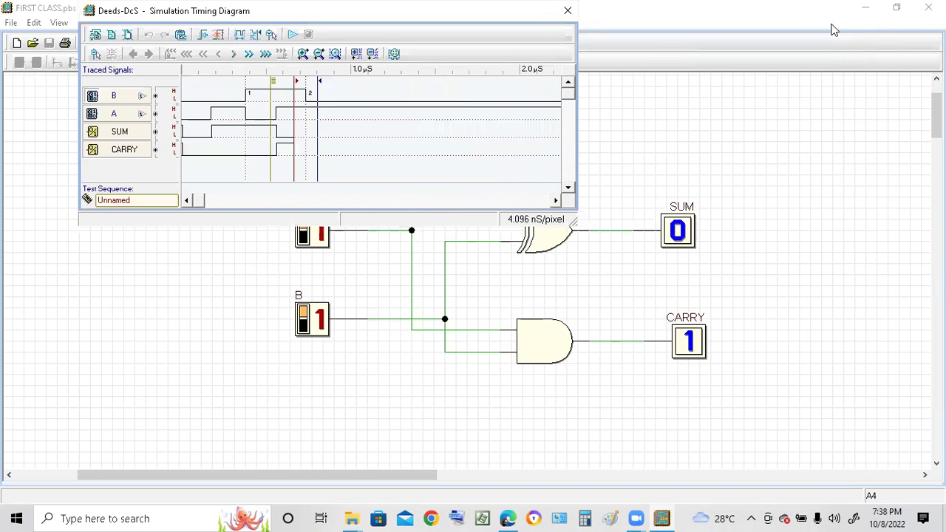
left_click_drag(230, 12, 265, 72)
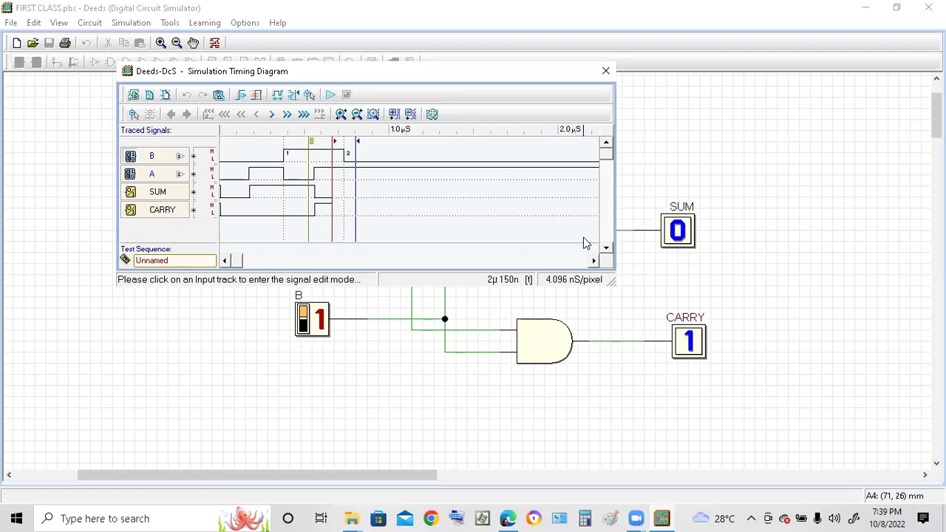
left_click(343, 116)
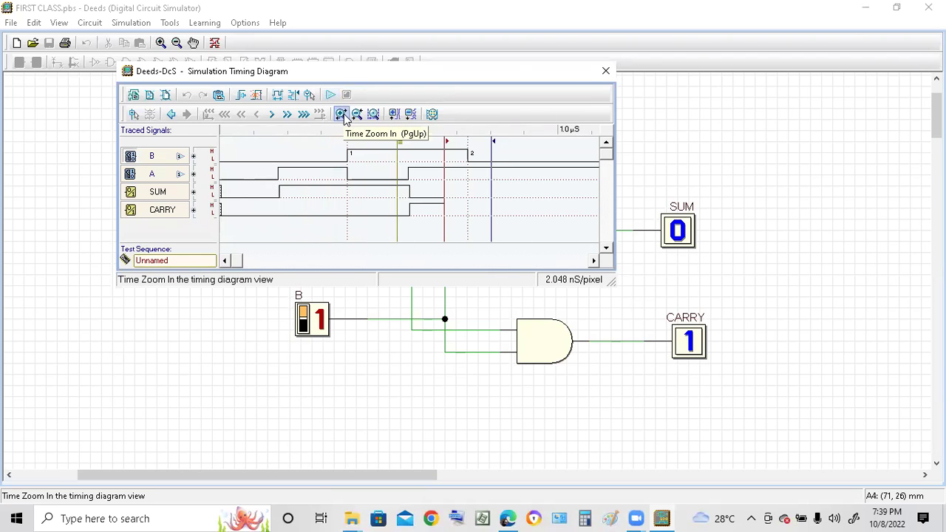
- Examine the A, B, SUM and CARRY traces in the timing diagram, and close it without saving the test sequence changes
left_click(342, 115)
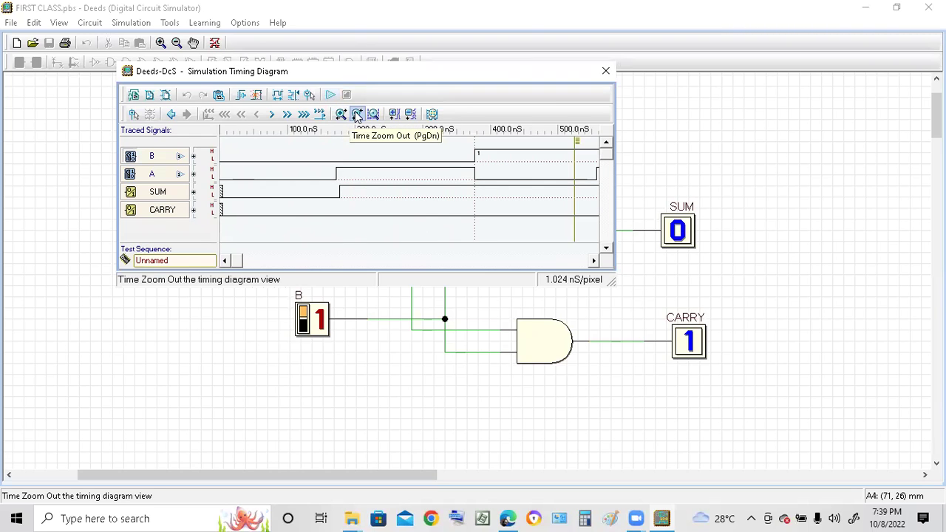
left_click(356, 116)
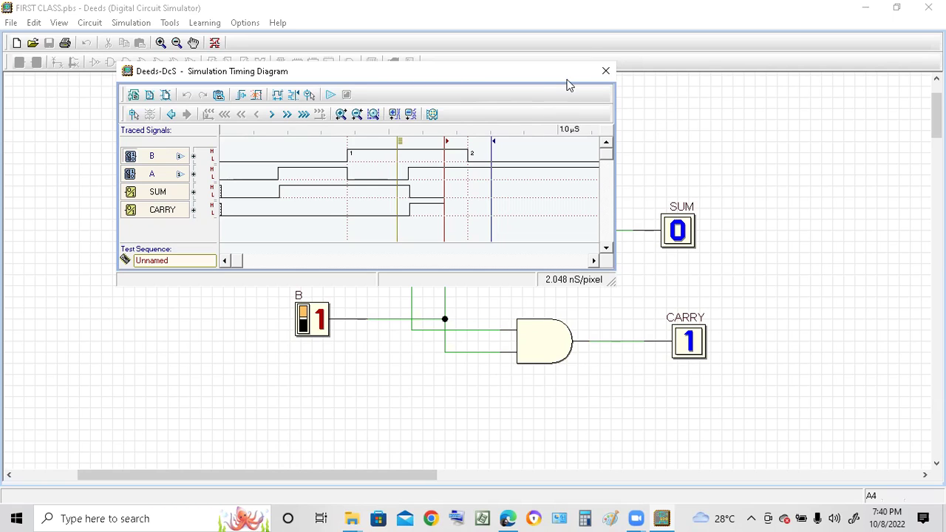
left_click(603, 74)
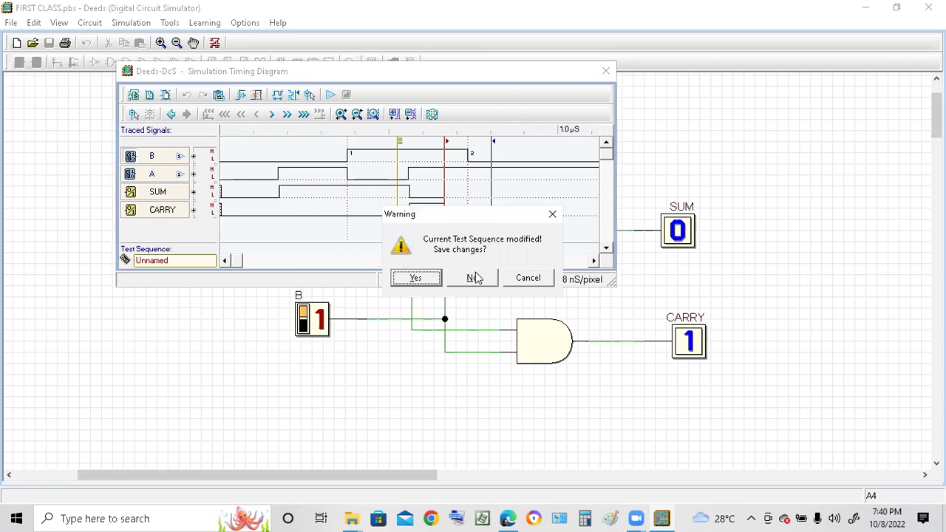
left_click(475, 277)
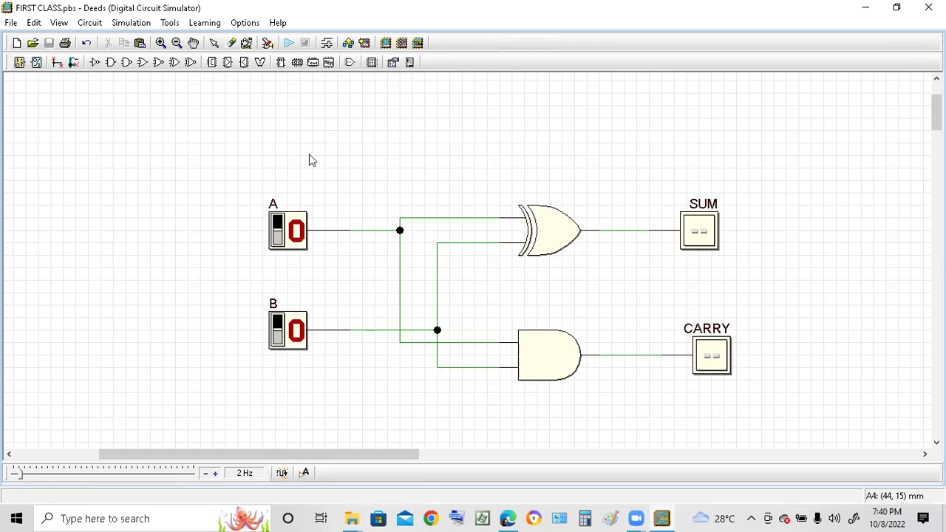
- Animate the half adder with A/B inputs 0/0, 0/1, 1/0 and 1/1 to check SUM and CARRY, and stop the animation
left_click(288, 43)
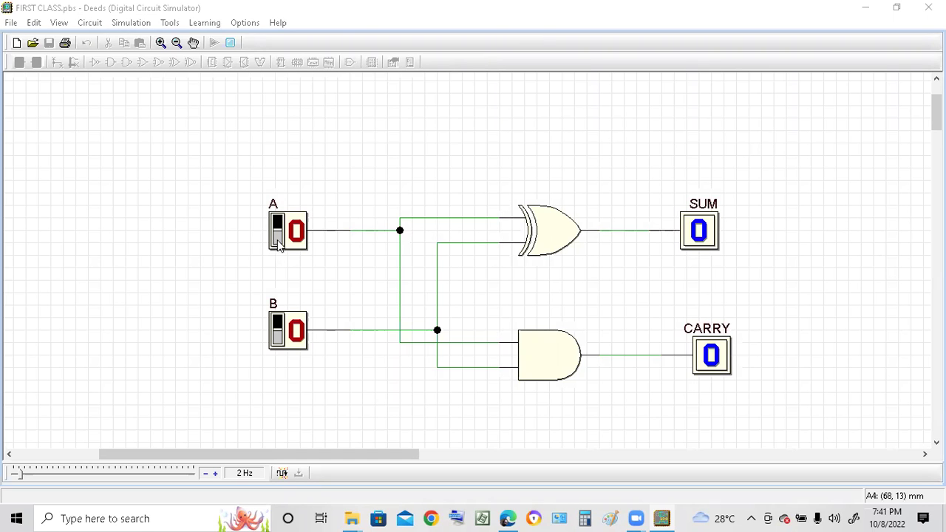
left_click(279, 338)
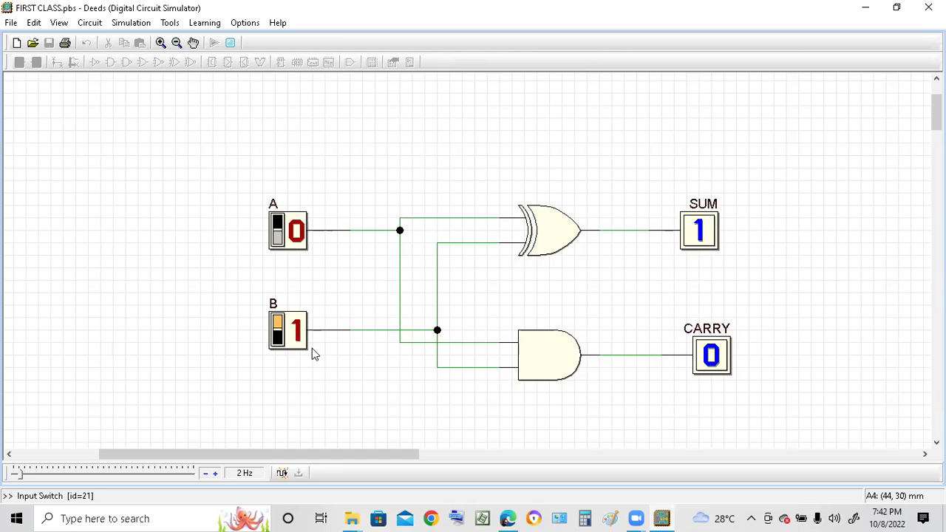
left_click(294, 331)
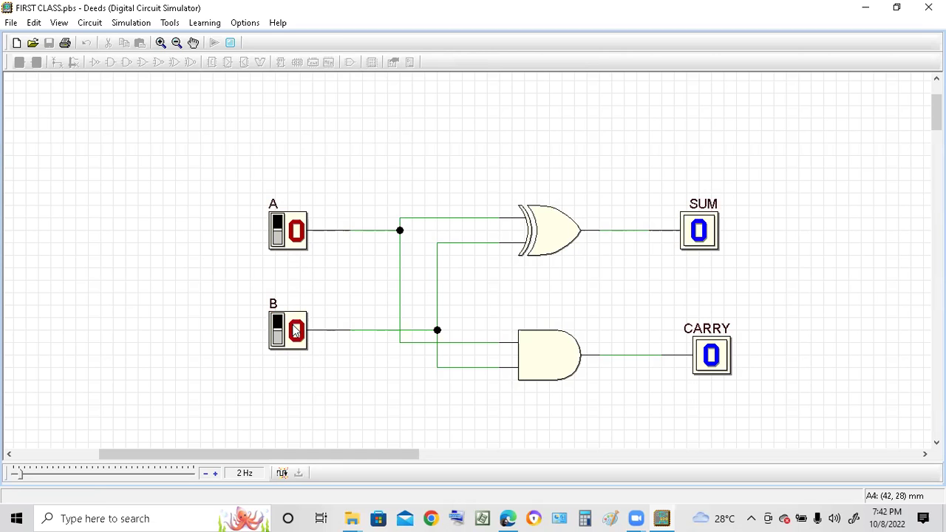
left_click(295, 231)
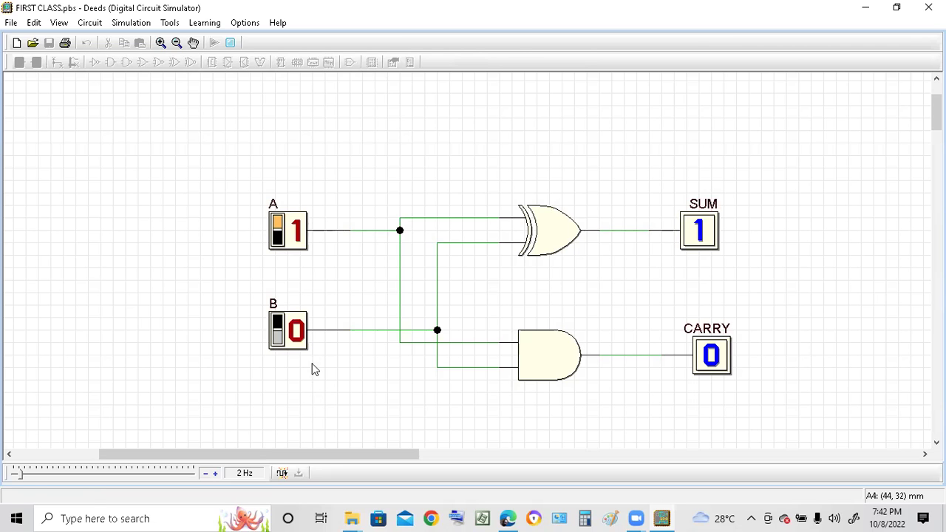
left_click(300, 337)
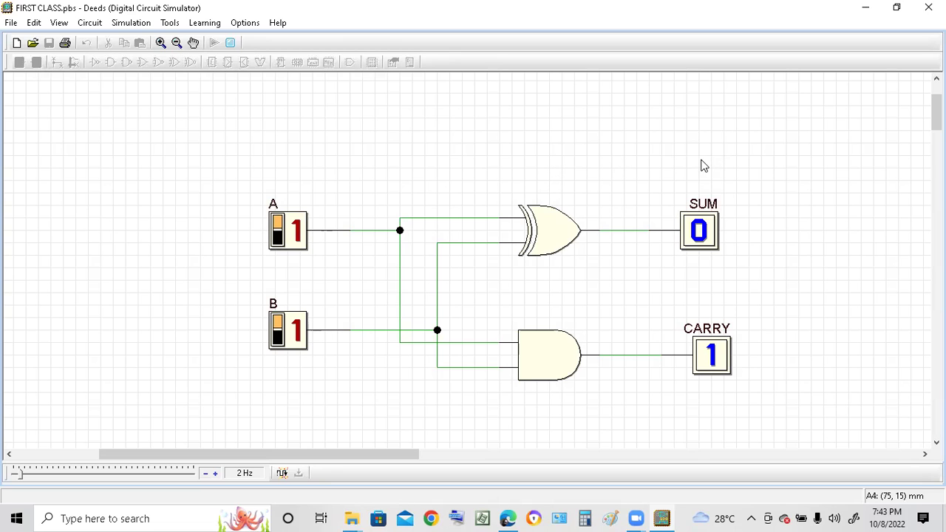
left_click(230, 43)
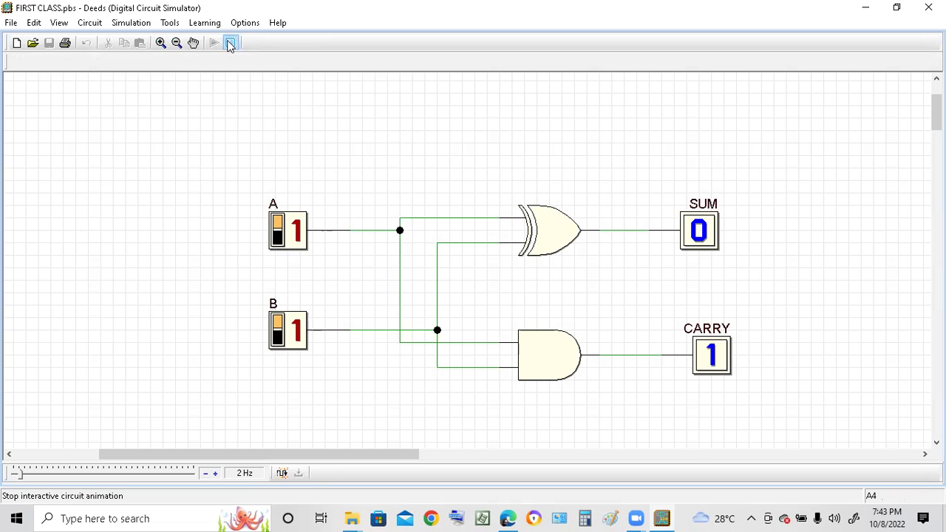
left_click(229, 43)
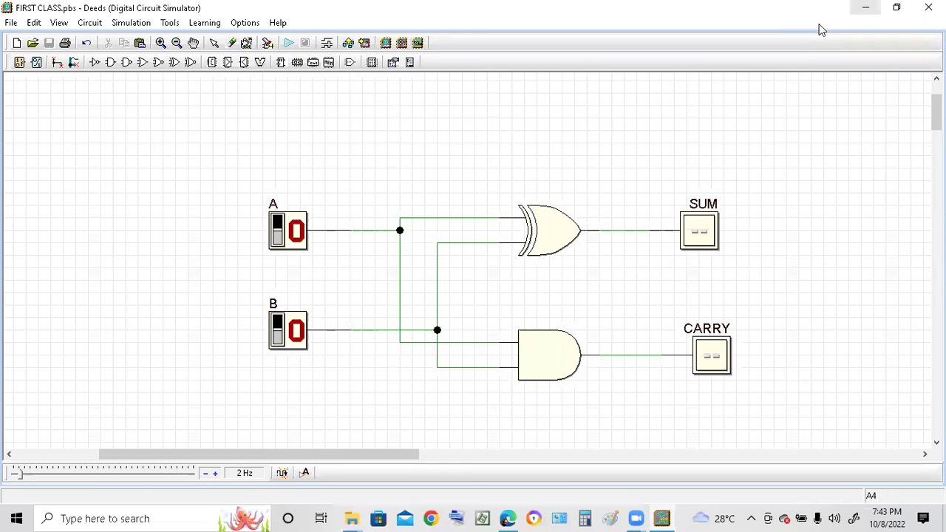
- Switch to Google Classroom in the Edge browser and open LOGIC_ND.docx from LAB #1 to read its truth table and task list
key("super+d")
left_click(508, 518)
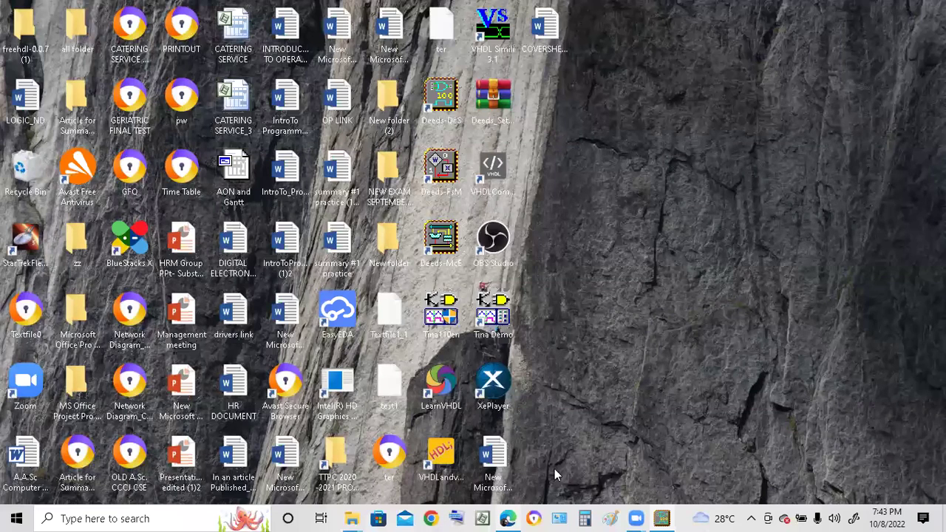
left_click(23, 71)
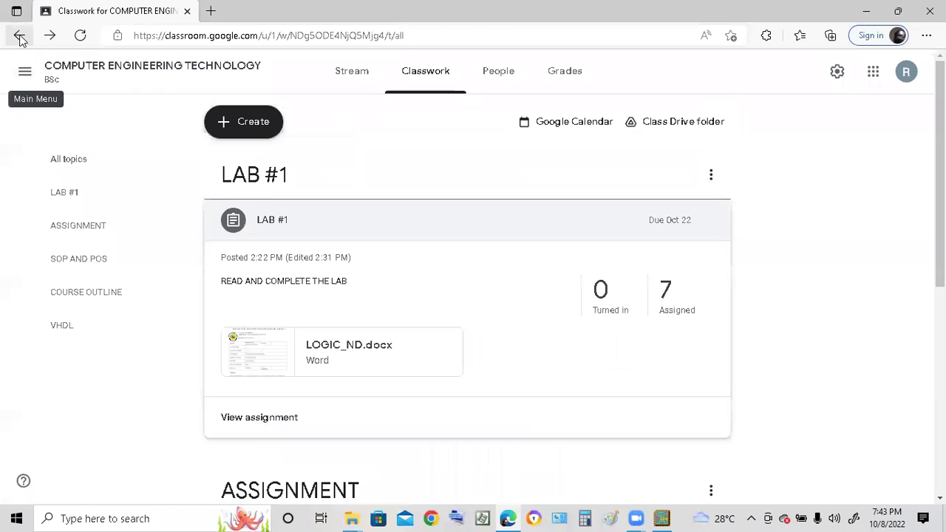
left_click(296, 365)
scroll(534, 274, "down", 10)
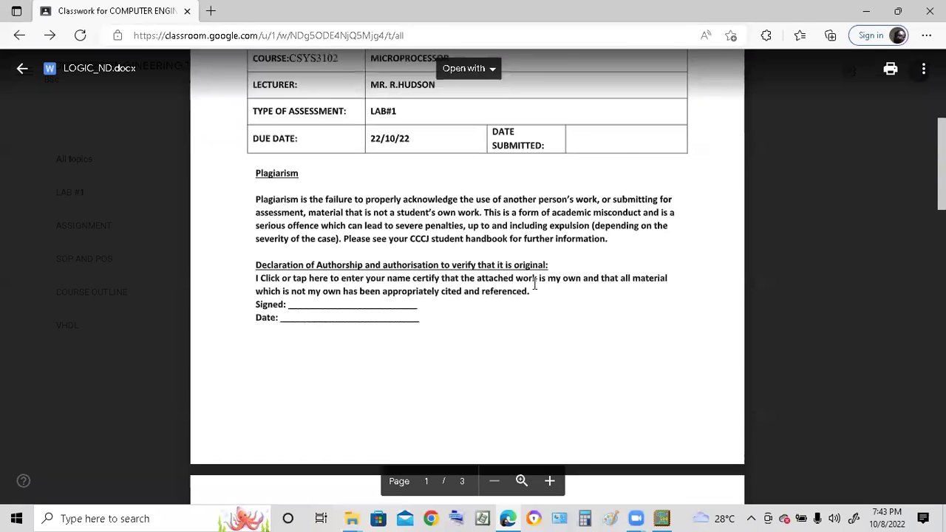
scroll(516, 301, "down", 3)
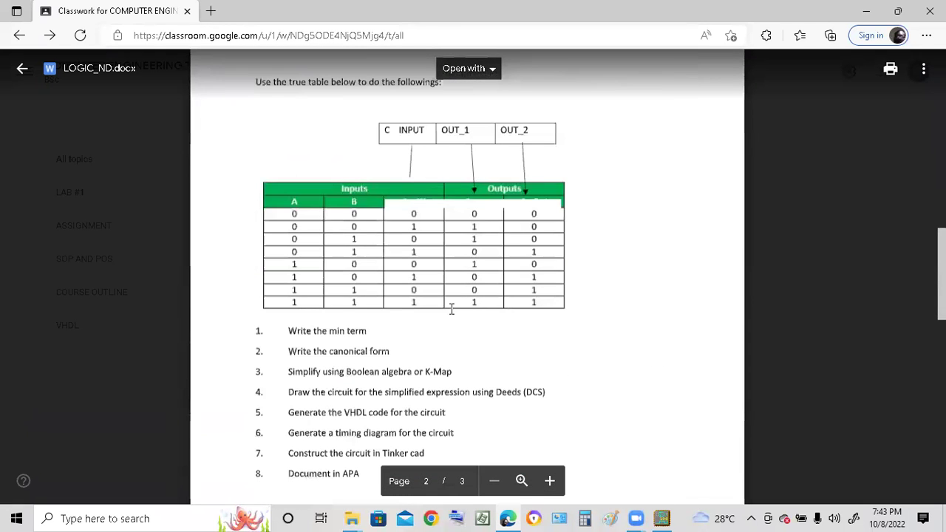